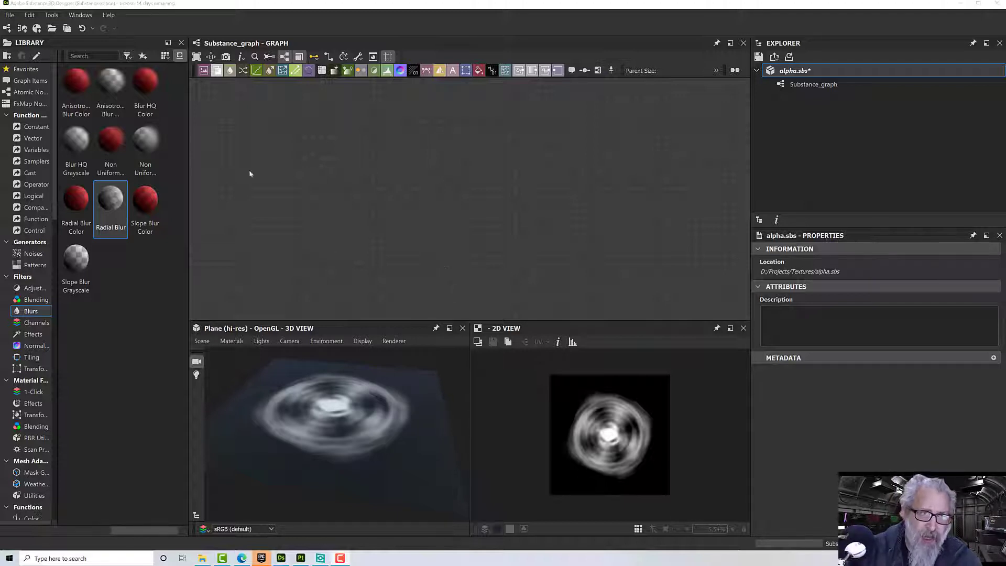
- Start a new package's Substance graph using the Empty template at 4096 px
{"action": "left_click", "coordinate": [10, 15]}
{"action": "mouse_move", "coordinate": [23, 29]}
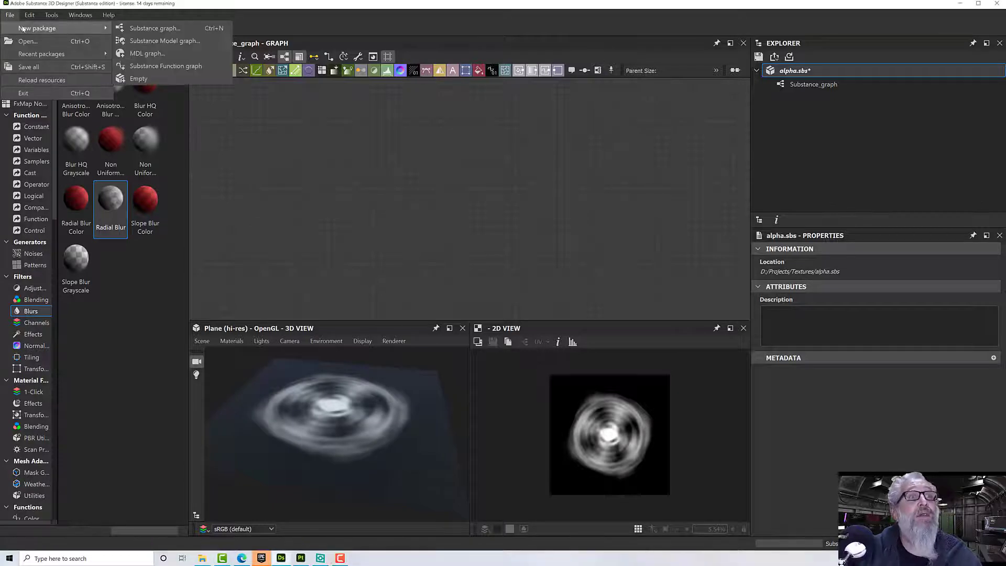
{"action": "left_click", "coordinate": [142, 34]}
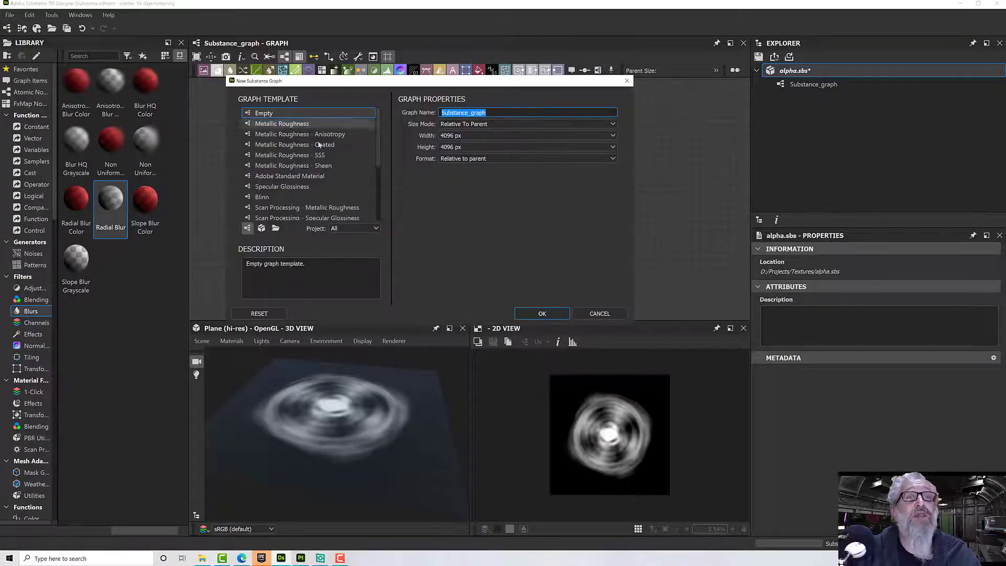
{"action": "left_click", "coordinate": [273, 124]}
{"action": "left_click", "coordinate": [273, 115]}
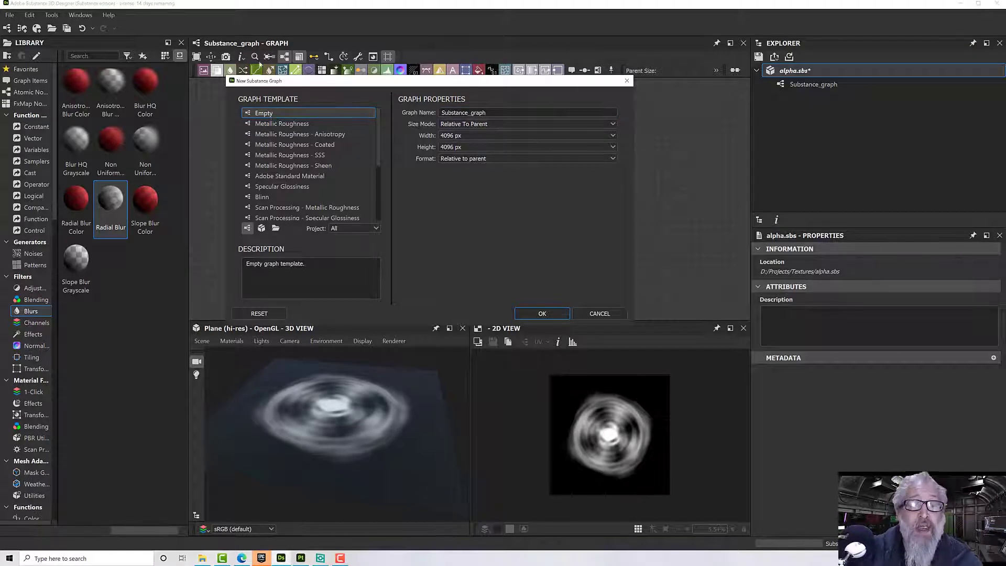
- Create the empty graph and add a 4096x4096 Output node placed toward the right
{"action": "left_click", "coordinate": [539, 314]}
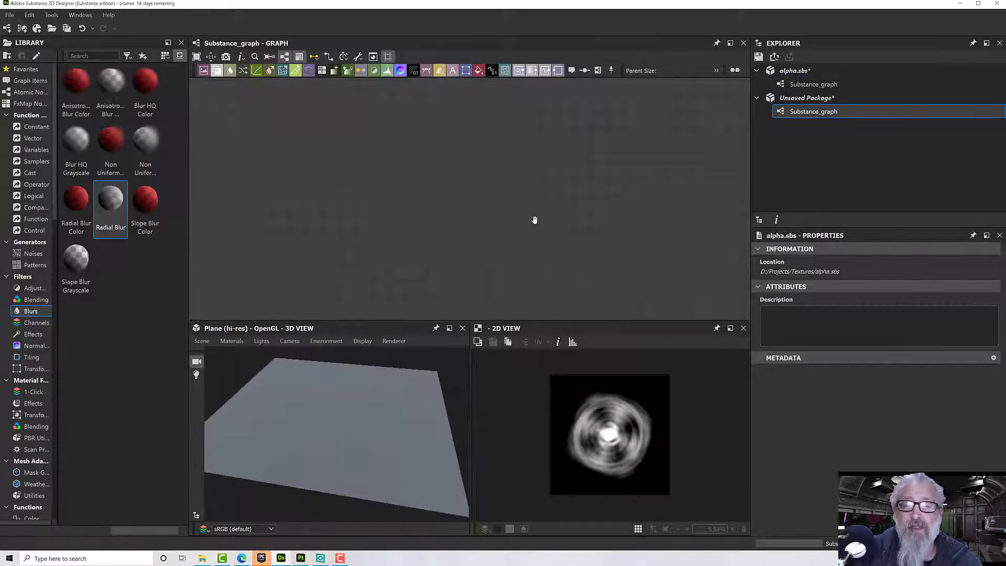
{"action": "right_click", "coordinate": [477, 168]}
{"action": "left_click", "coordinate": [420, 171]}
{"action": "key", "text": "space"}
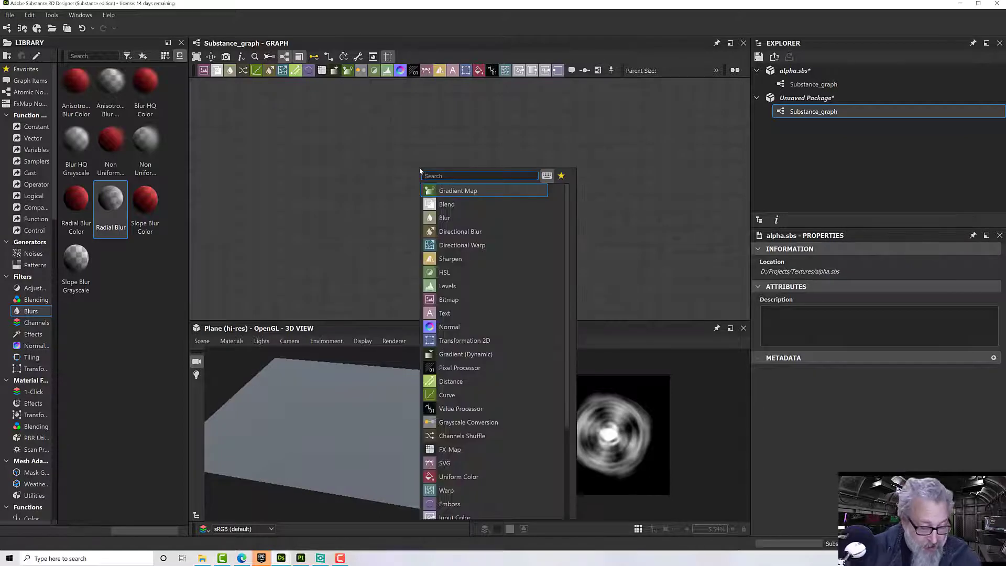
{"action": "type", "text": "output"}
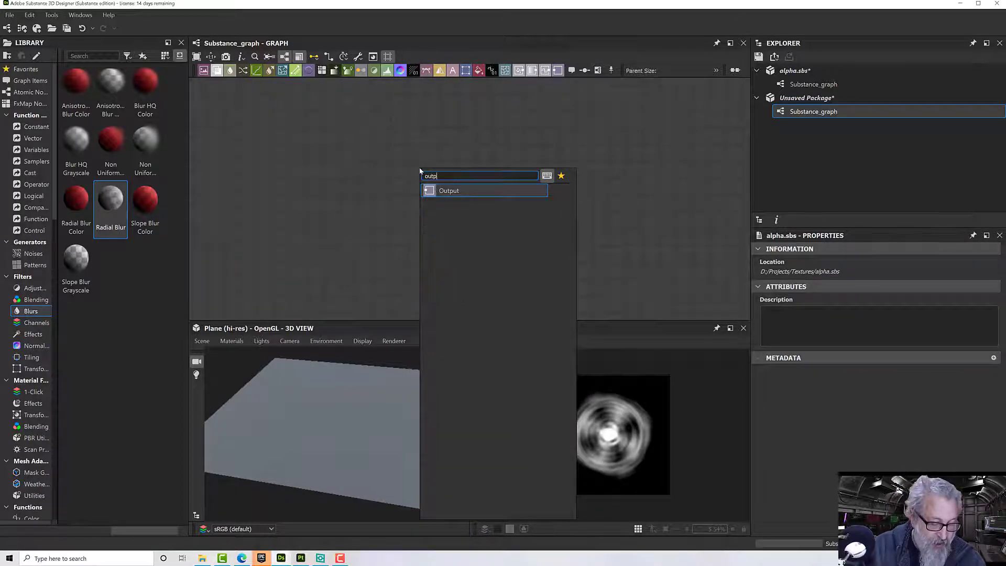
{"action": "left_click", "coordinate": [443, 189]}
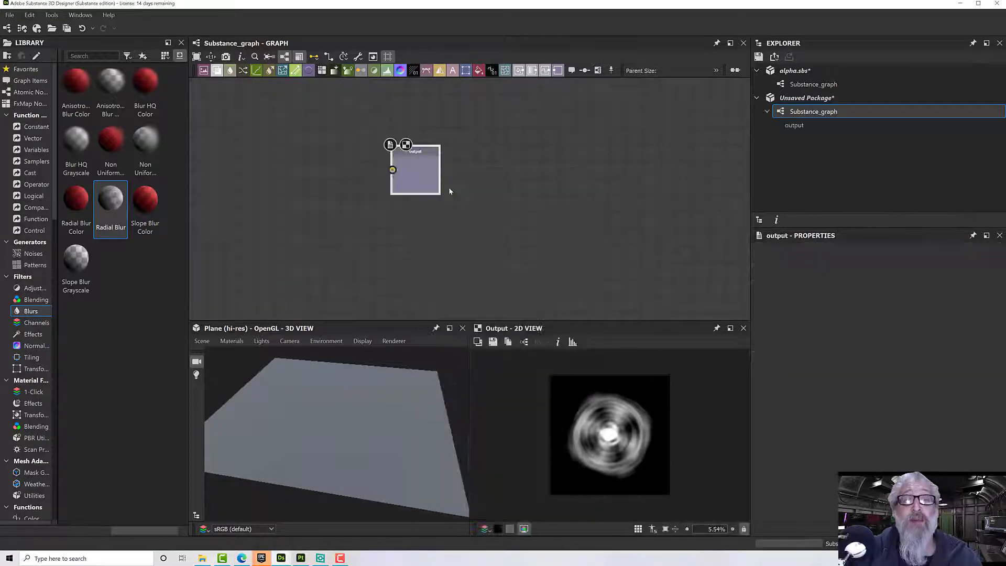
{"action": "left_click_drag", "start_coordinate": [448, 188], "coordinate": [599, 219]}
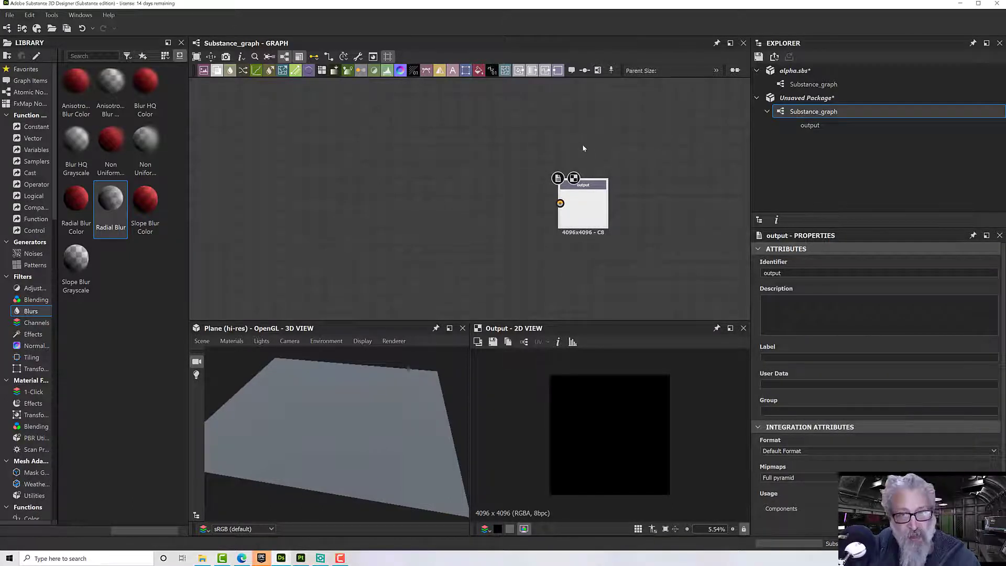
- Change the graph's Identifier to NewAlpha in its properties
{"action": "left_click", "coordinate": [431, 174]}
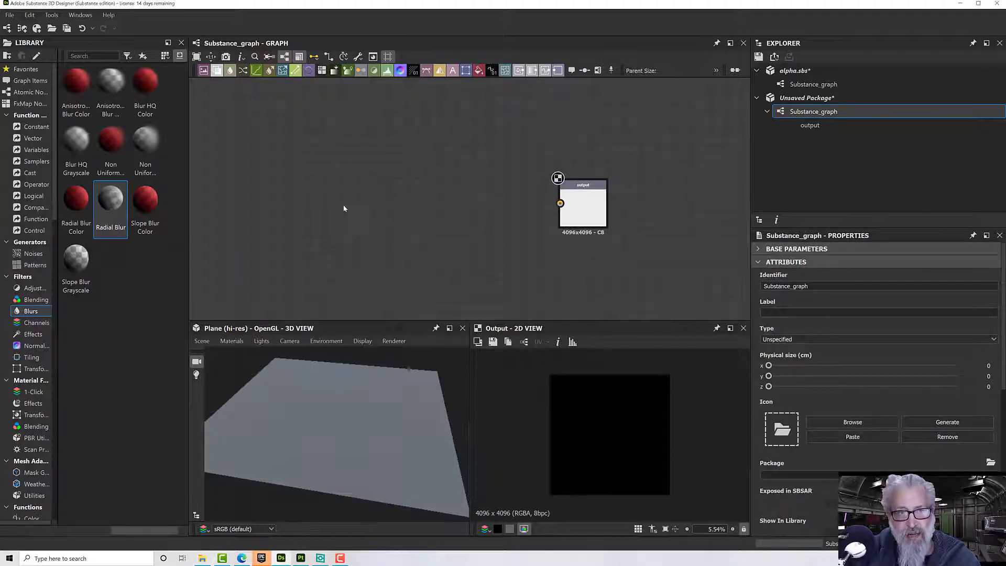
{"action": "left_click", "coordinate": [777, 250]}
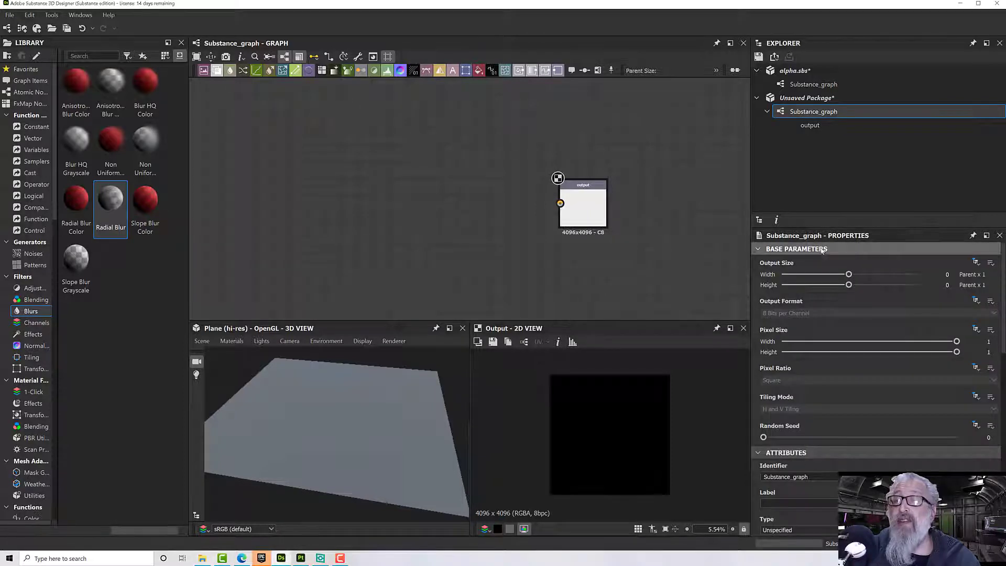
{"action": "left_click", "coordinate": [793, 249]}
{"action": "left_click", "coordinate": [765, 286]}
{"action": "left_click", "coordinate": [809, 286]}
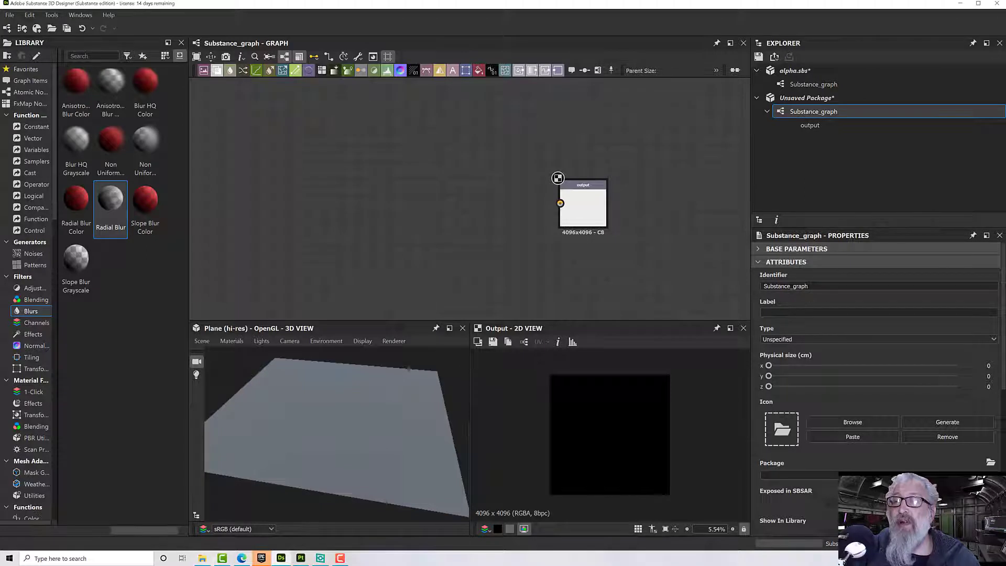
{"action": "double_click", "coordinate": [810, 286]}
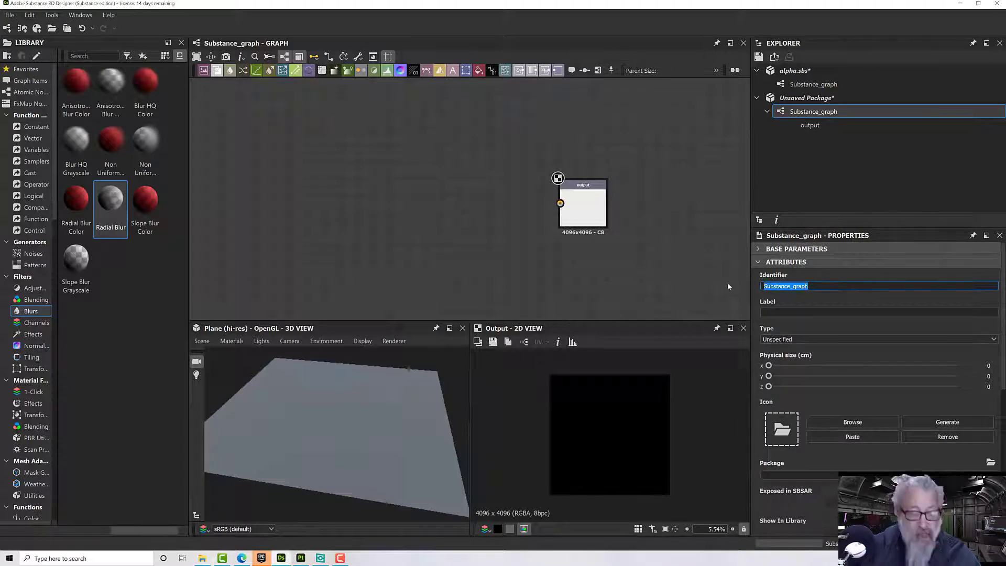
{"action": "type", "text": "NewAlpha"}
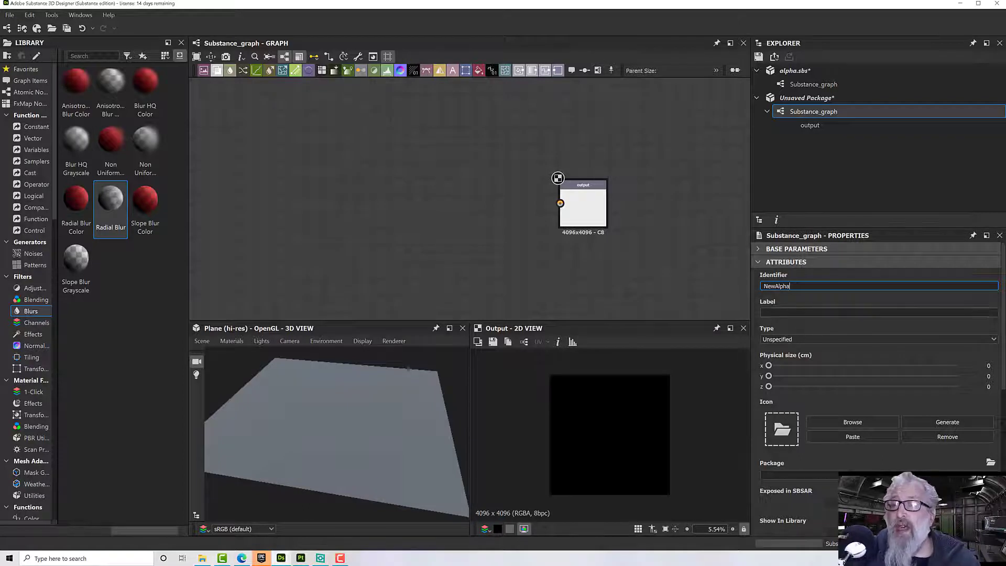
- Try Standard material as the graph Type, then set it back to Unspecified
{"action": "left_click", "coordinate": [793, 339]}
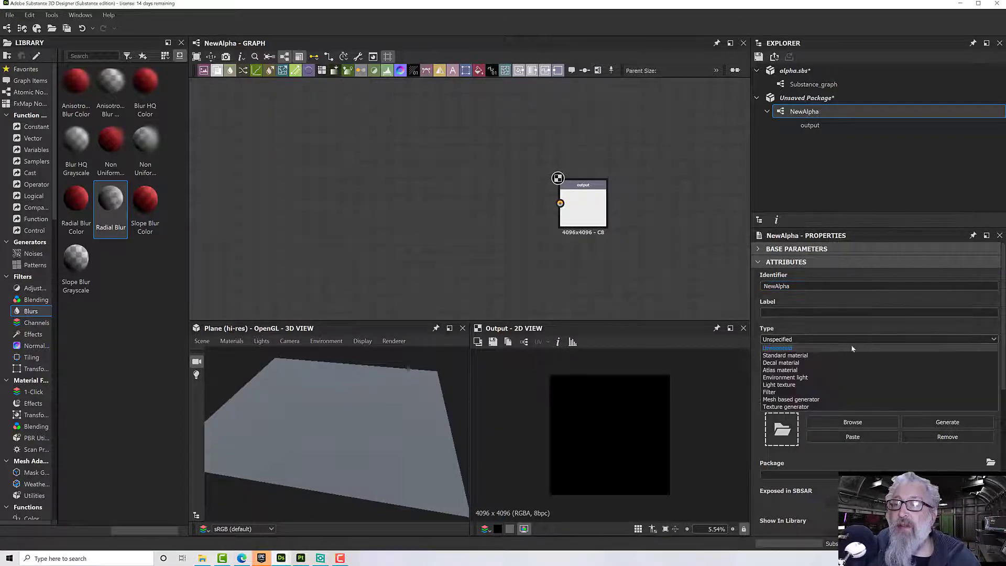
{"action": "left_click", "coordinate": [785, 356]}
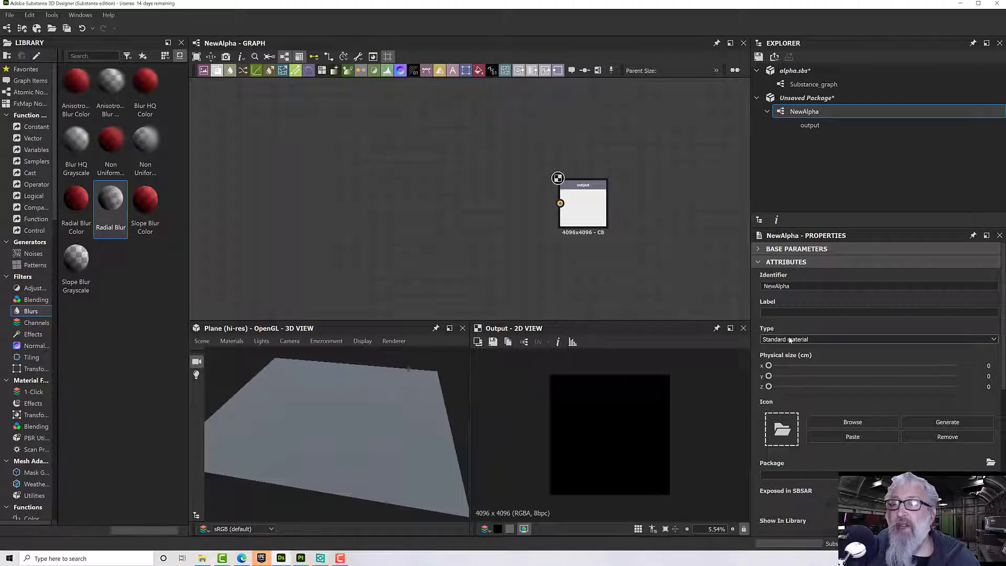
{"action": "left_click", "coordinate": [790, 340]}
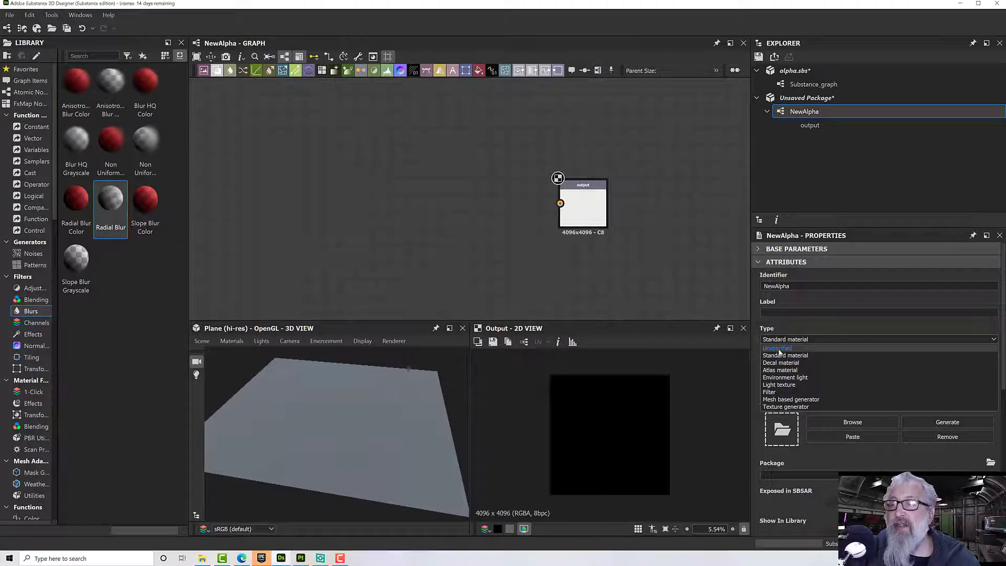
{"action": "left_click", "coordinate": [777, 348]}
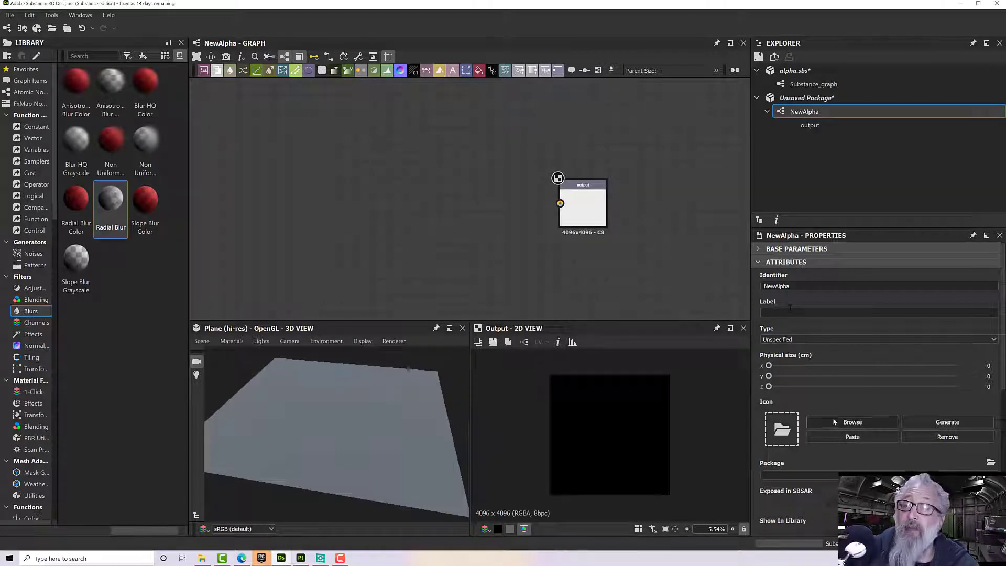
- Add a Shape node on the left side of the graph
{"action": "scroll", "coordinate": [468, 242], "scroll_direction": "down", "scroll_amount": 1}
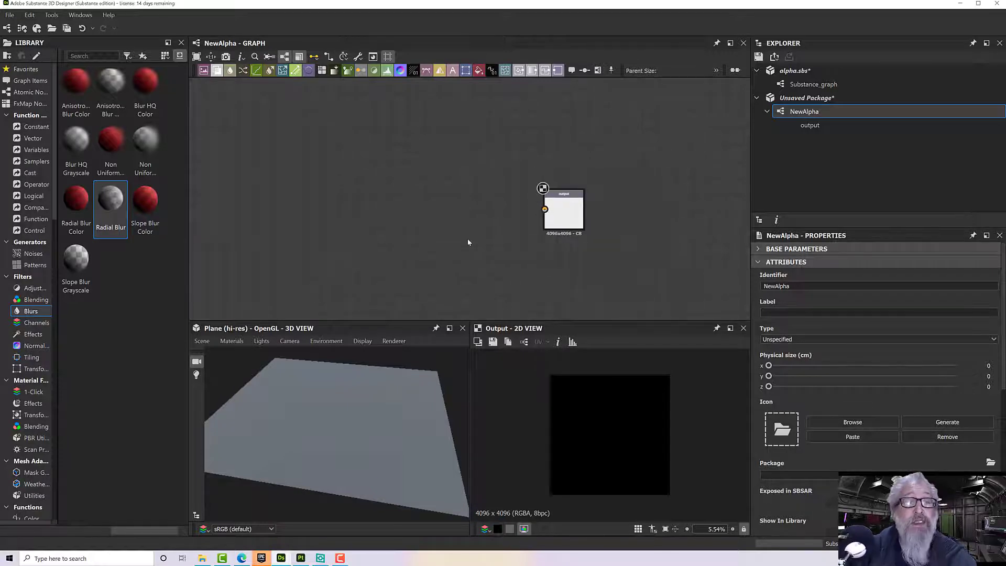
{"action": "middle_click_drag", "start_coordinate": [468, 242], "coordinate": [579, 231]}
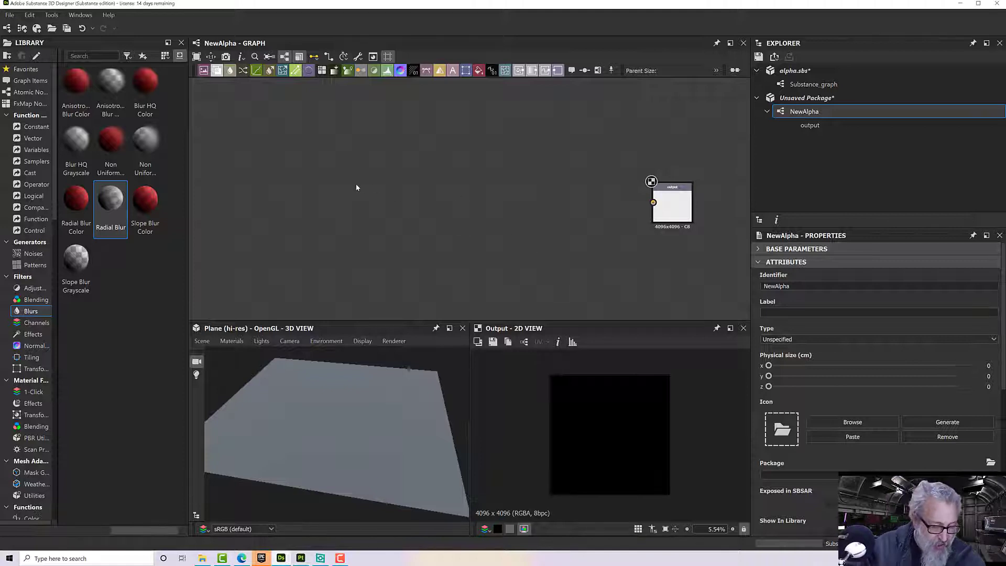
{"action": "key", "text": "space"}
{"action": "type", "text": "sh"}
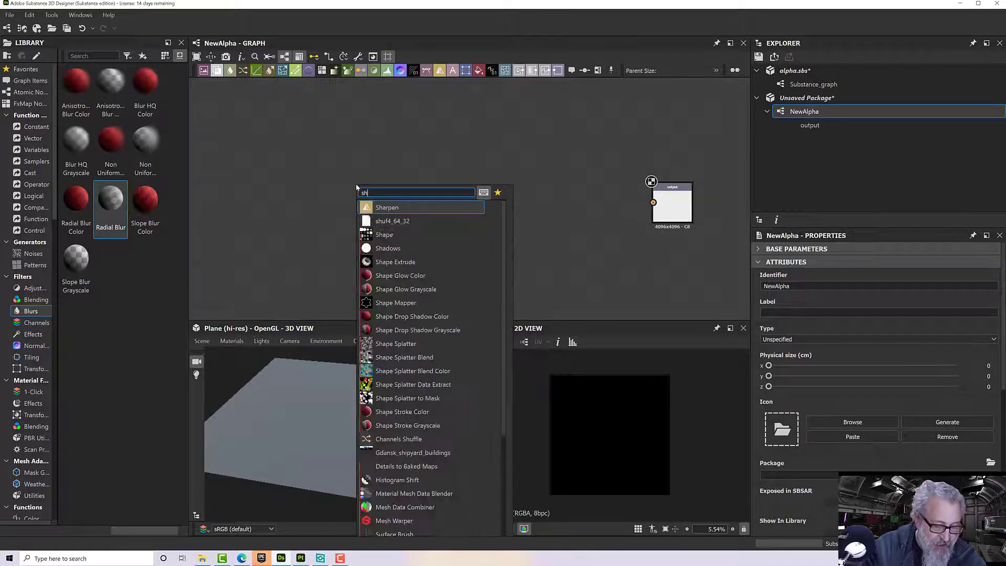
{"action": "type", "text": "apoe"}
{"action": "key", "text": "BackSpace"}
{"action": "key", "text": "BackSpace"}
{"action": "type", "text": "e"}
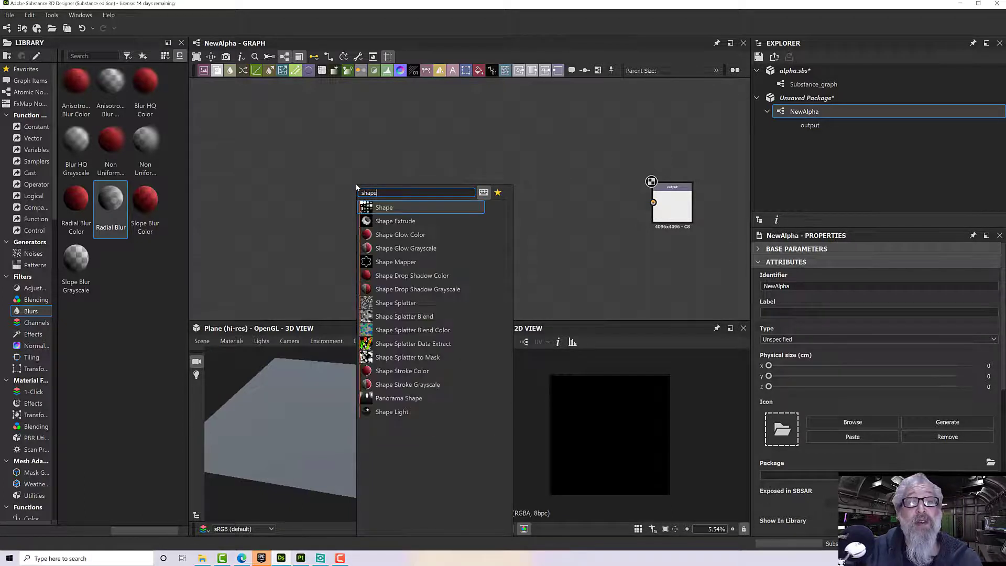
{"action": "left_click", "coordinate": [381, 207]}
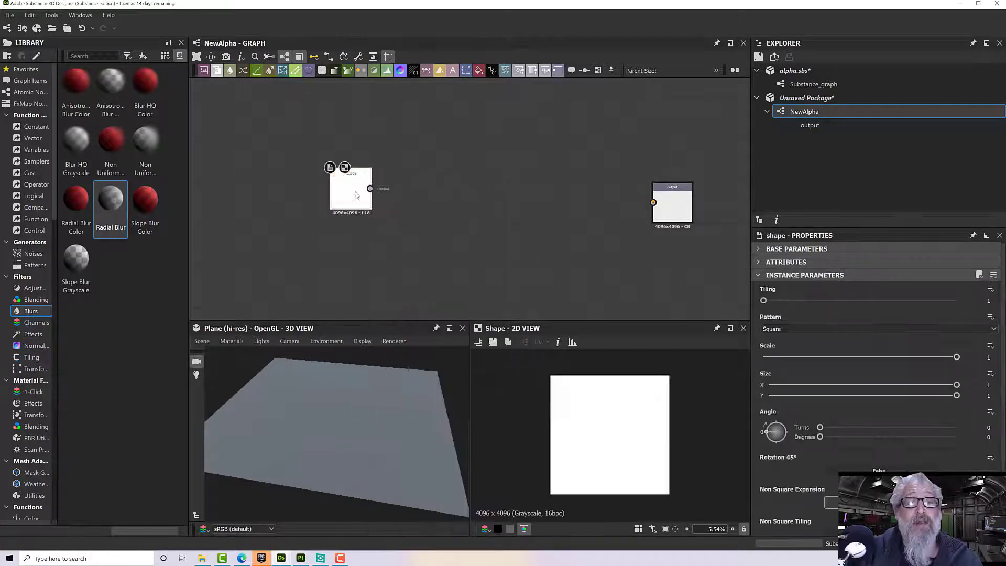
{"action": "left_click_drag", "start_coordinate": [340, 210], "coordinate": [326, 210]}
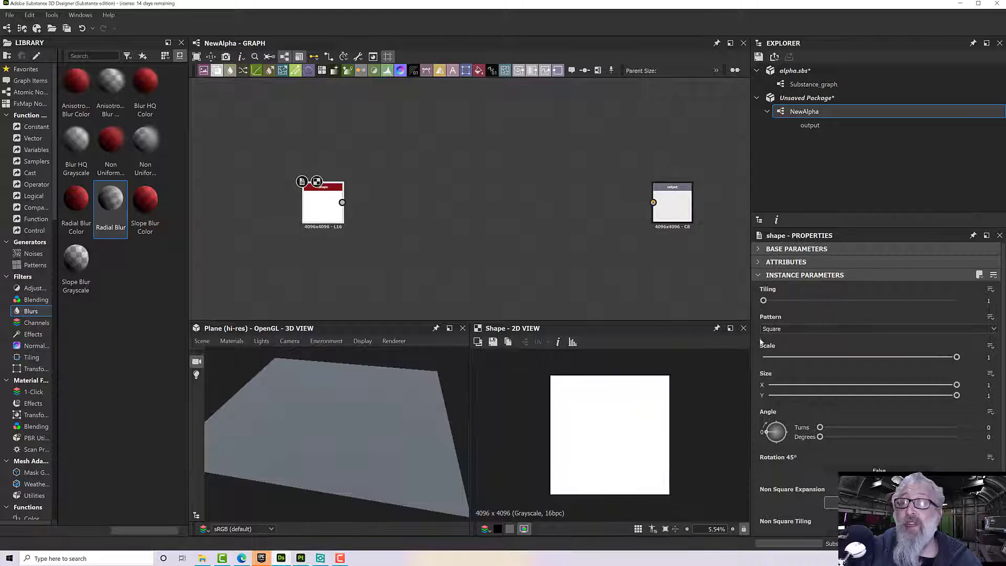
- Set the Shape pattern to Paraboloid and flatten it to Size X 0.79, Y 0.68
{"action": "left_click", "coordinate": [775, 329]}
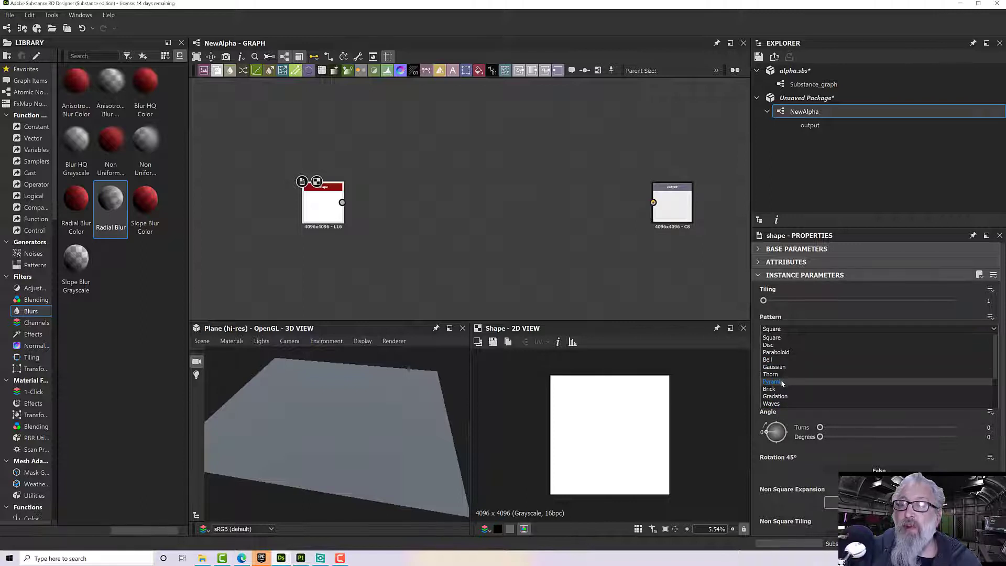
{"action": "left_click", "coordinate": [781, 353]}
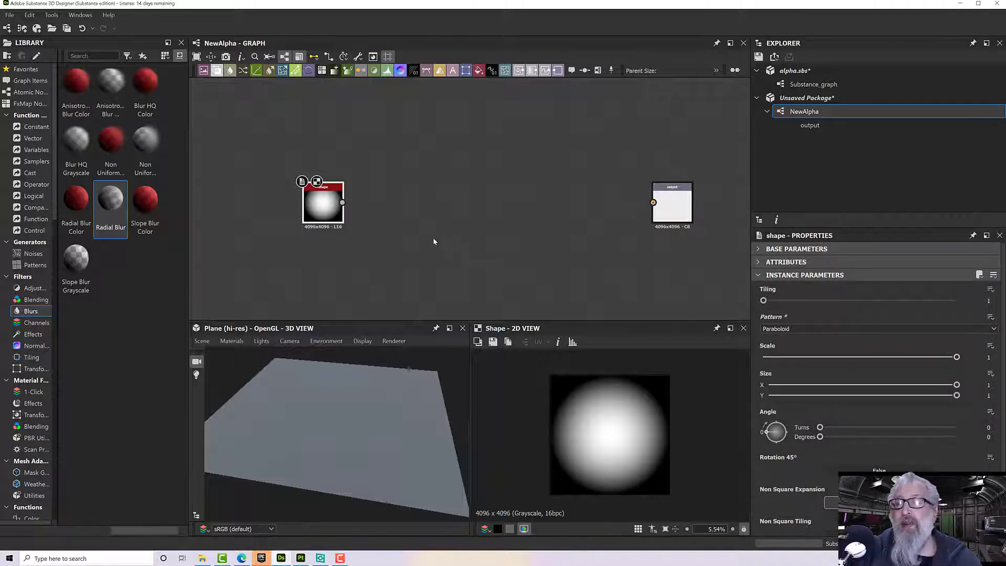
{"action": "scroll", "coordinate": [359, 218], "scroll_direction": "up", "scroll_amount": 2}
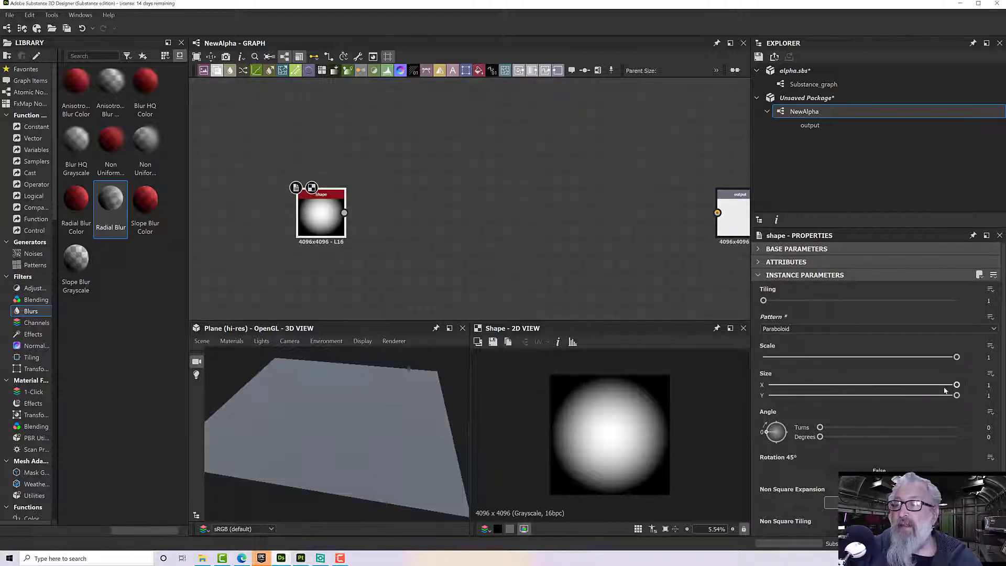
{"action": "left_click_drag", "start_coordinate": [956, 396], "coordinate": [896, 395]}
{"action": "middle_click_drag", "start_coordinate": [411, 241], "coordinate": [404, 240]}
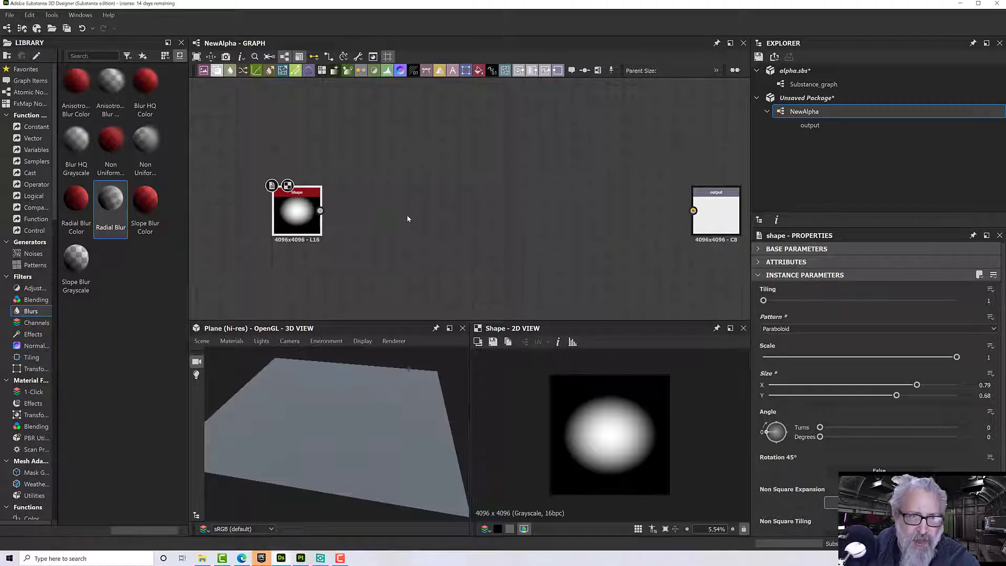
- Add a Warp node and connect the Shape output to its Input
{"action": "left_click", "coordinate": [406, 215]}
{"action": "key", "text": "space"}
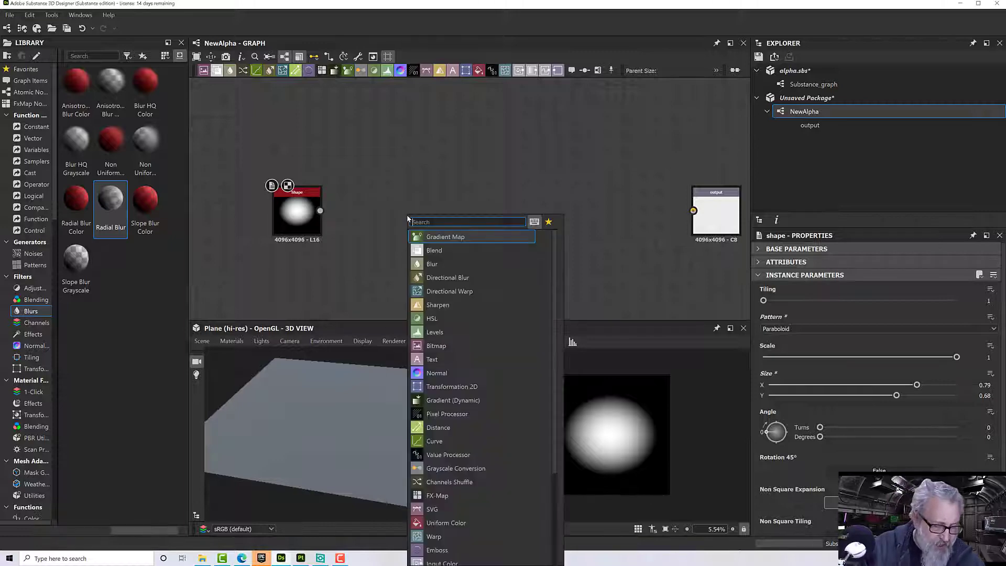
{"action": "type", "text": "warp"}
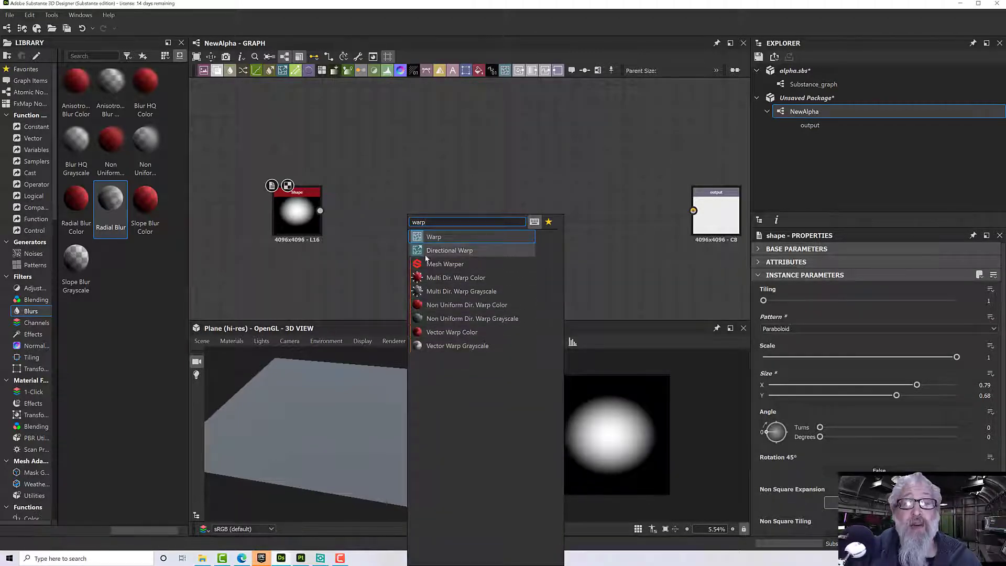
{"action": "left_click", "coordinate": [429, 238]}
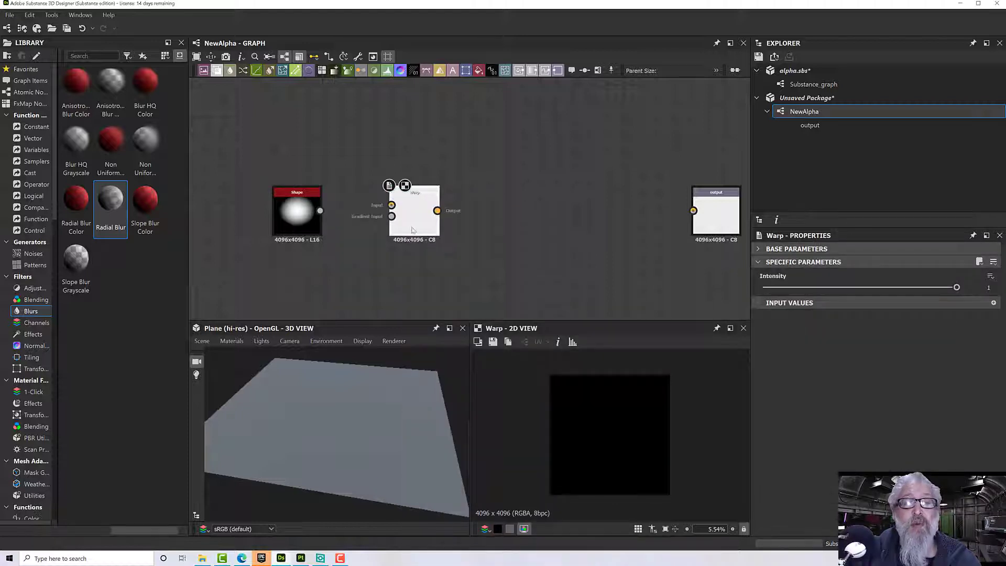
{"action": "left_click_drag", "start_coordinate": [320, 210], "coordinate": [392, 205]}
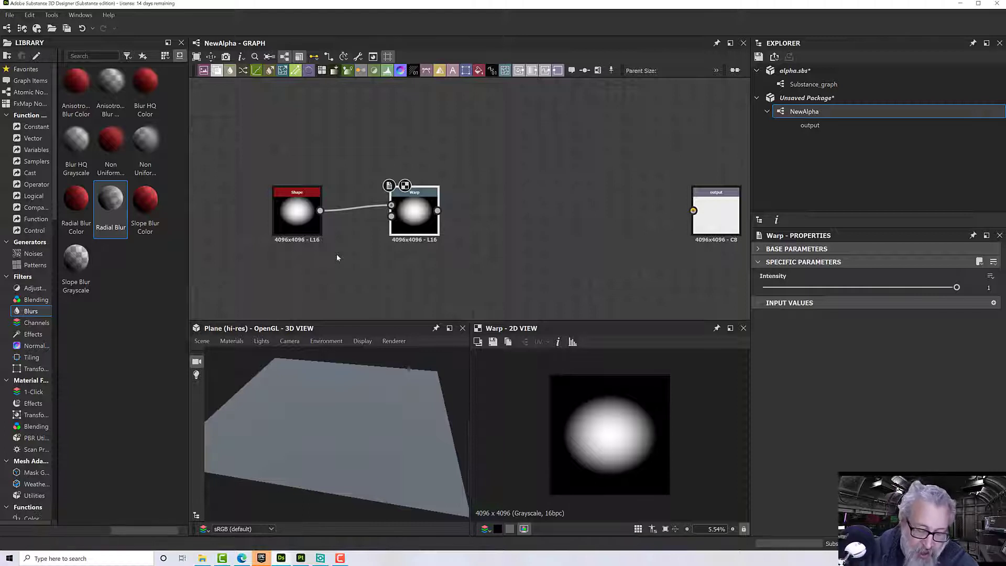
{"action": "left_click_drag", "start_coordinate": [297, 210], "coordinate": [296, 201]}
{"action": "middle_click_drag", "start_coordinate": [308, 272], "coordinate": [386, 262]}
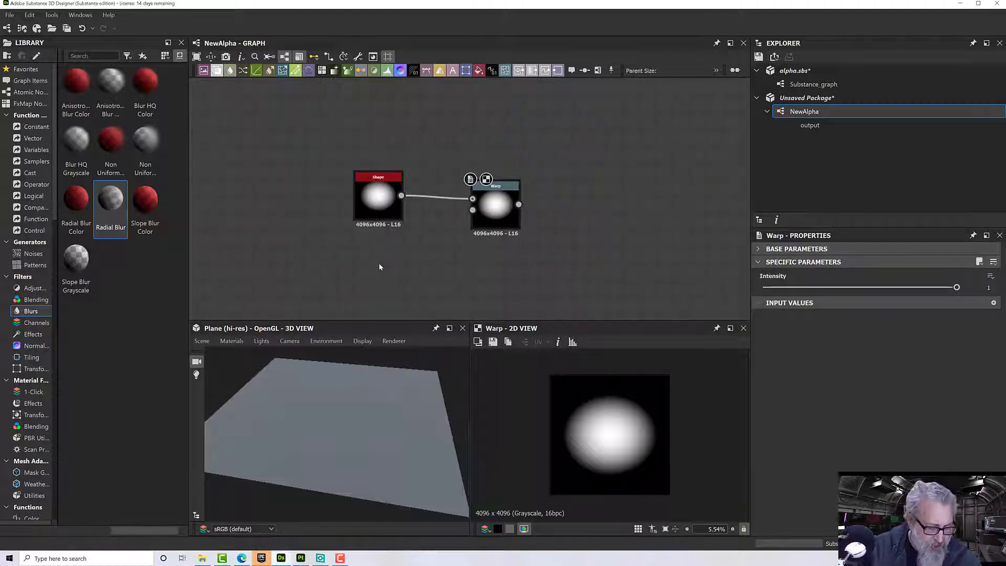
- Add a Dirt 4 noise node and wire it into the Warp's Gradient Input
{"action": "key", "text": "space"}
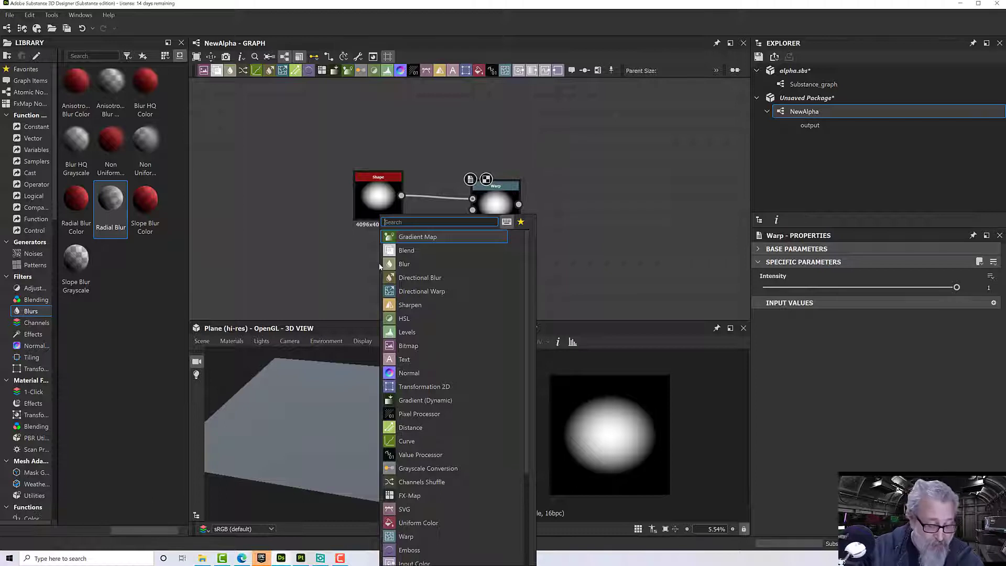
{"action": "type", "text": "noise"}
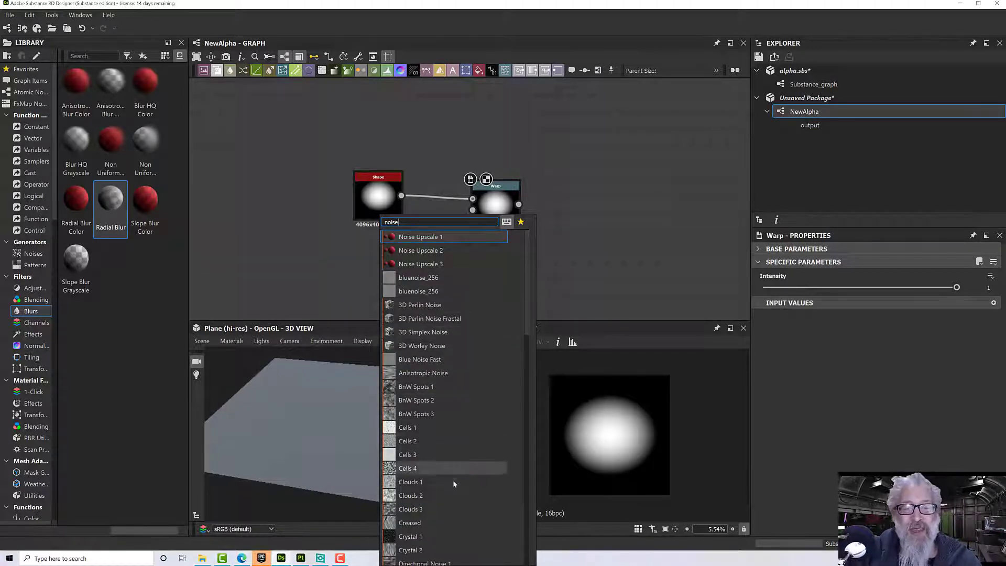
{"action": "scroll", "coordinate": [445, 451], "scroll_direction": "down", "scroll_amount": 4}
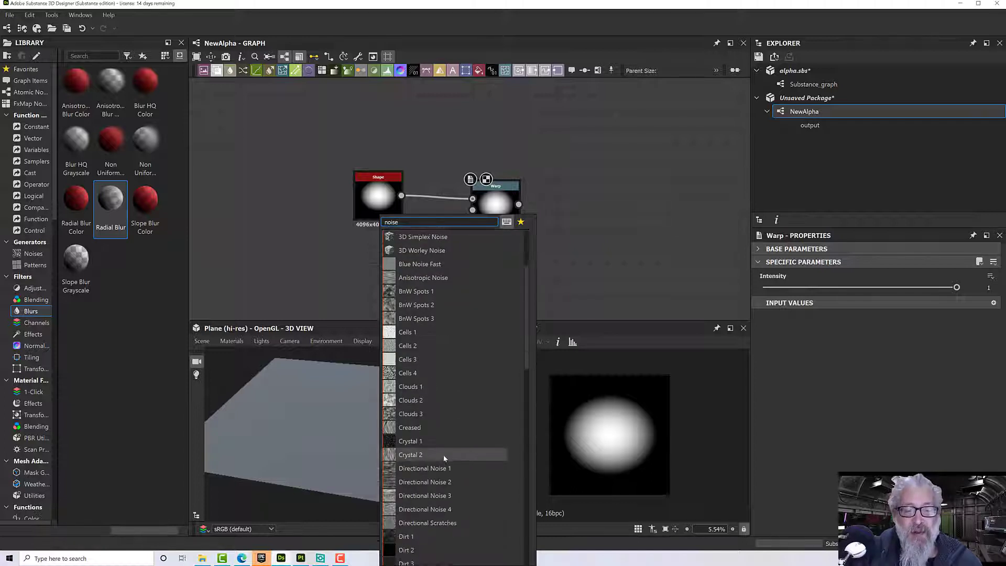
{"action": "scroll", "coordinate": [442, 463], "scroll_direction": "down", "scroll_amount": 1}
{"action": "left_click", "coordinate": [433, 473]}
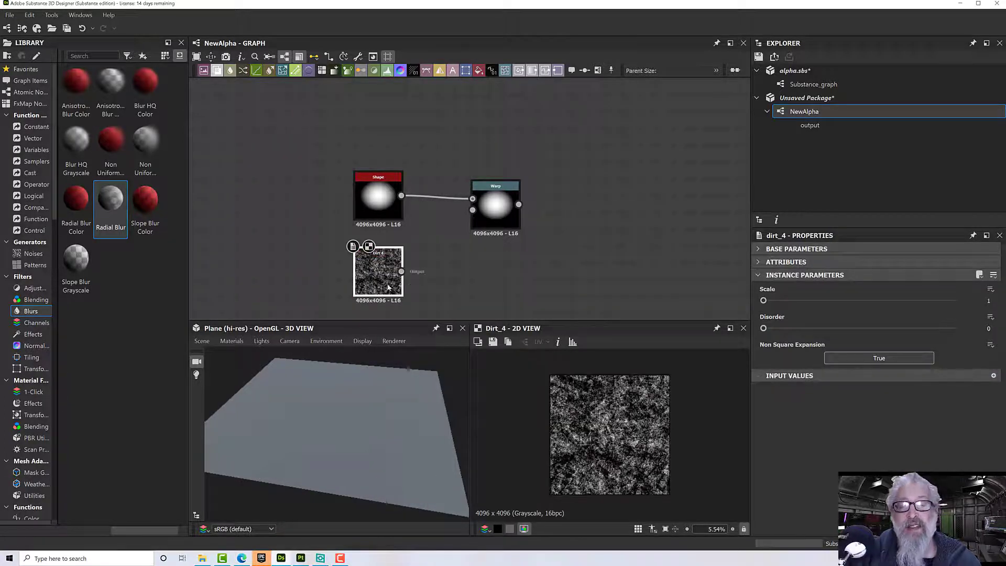
{"action": "scroll", "coordinate": [584, 430], "scroll_direction": "up", "scroll_amount": 5}
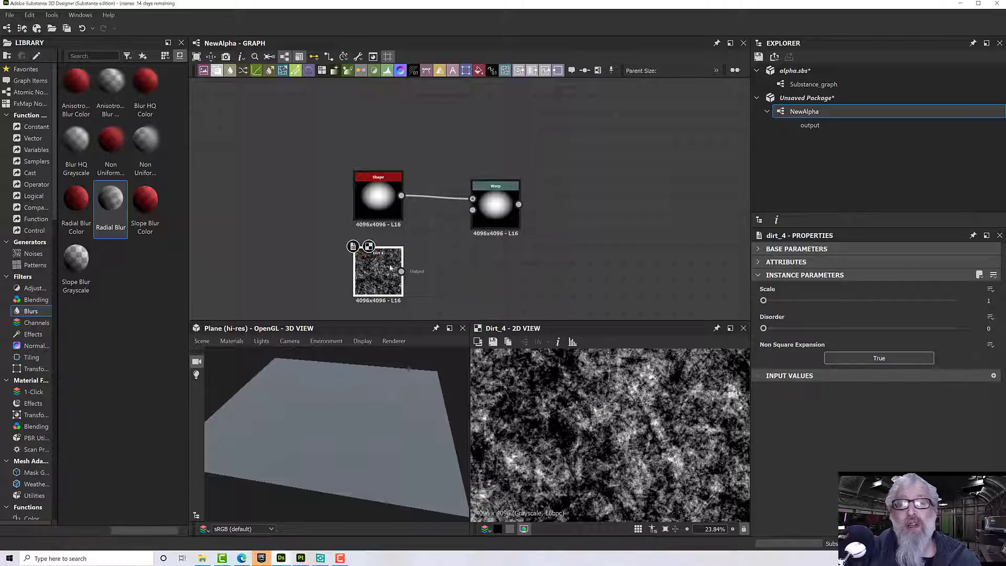
{"action": "left_click_drag", "start_coordinate": [401, 271], "coordinate": [470, 216]}
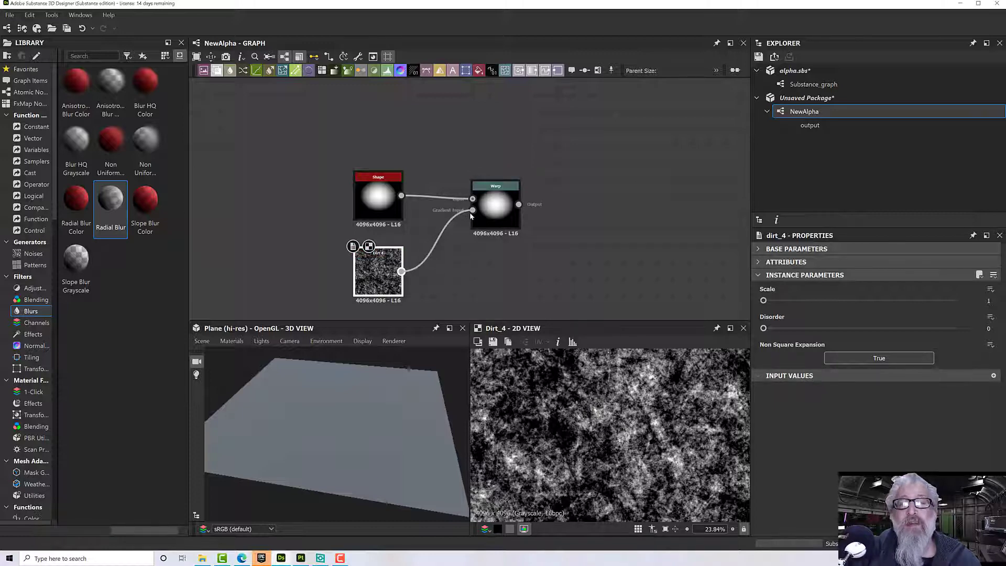
- Try Dirt 4 Scale 2, revert it to 1, and lower Warp Intensity to 0.07
{"action": "double_click", "coordinate": [491, 216]}
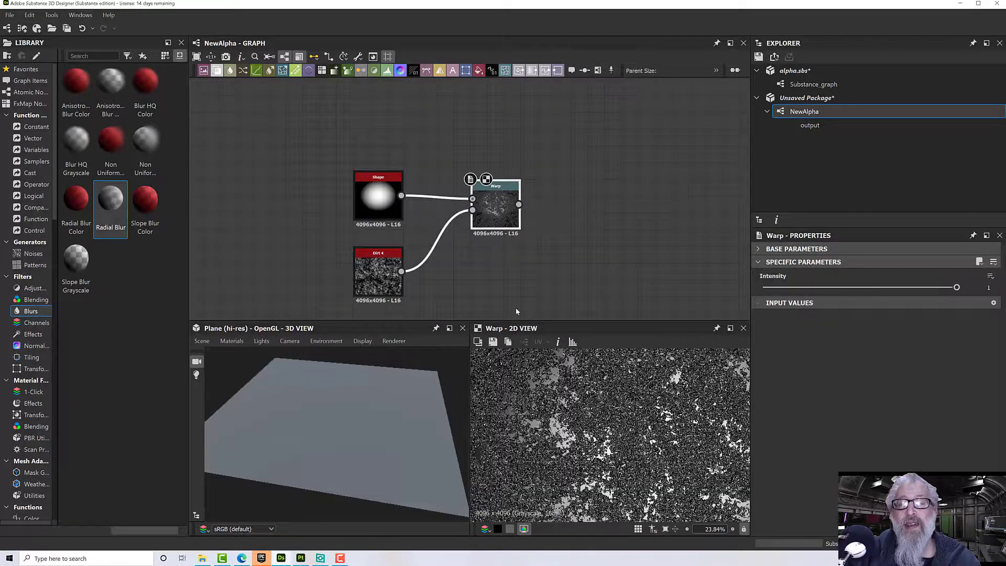
{"action": "scroll", "coordinate": [567, 416], "scroll_direction": "down", "scroll_amount": 5}
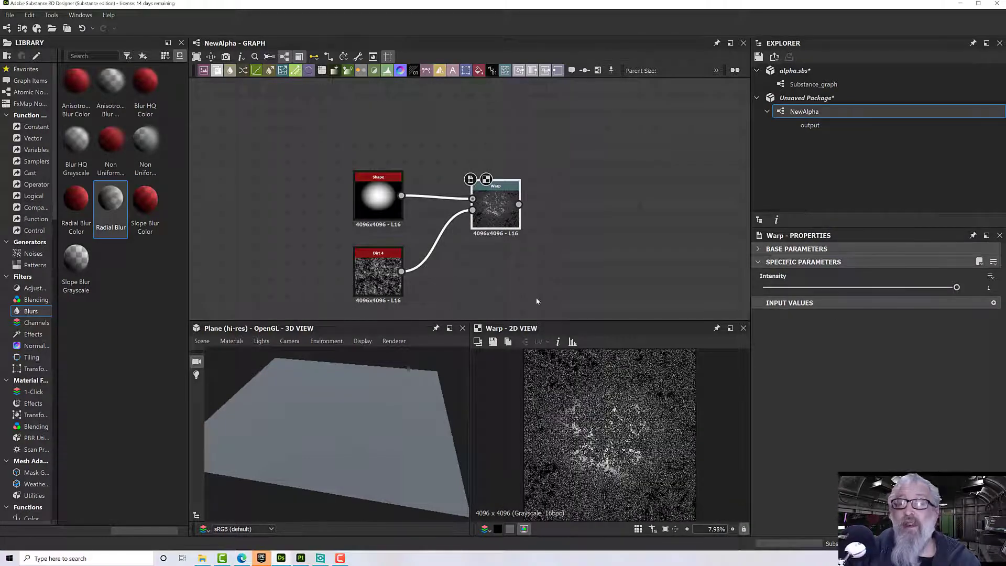
{"action": "left_click", "coordinate": [378, 273]}
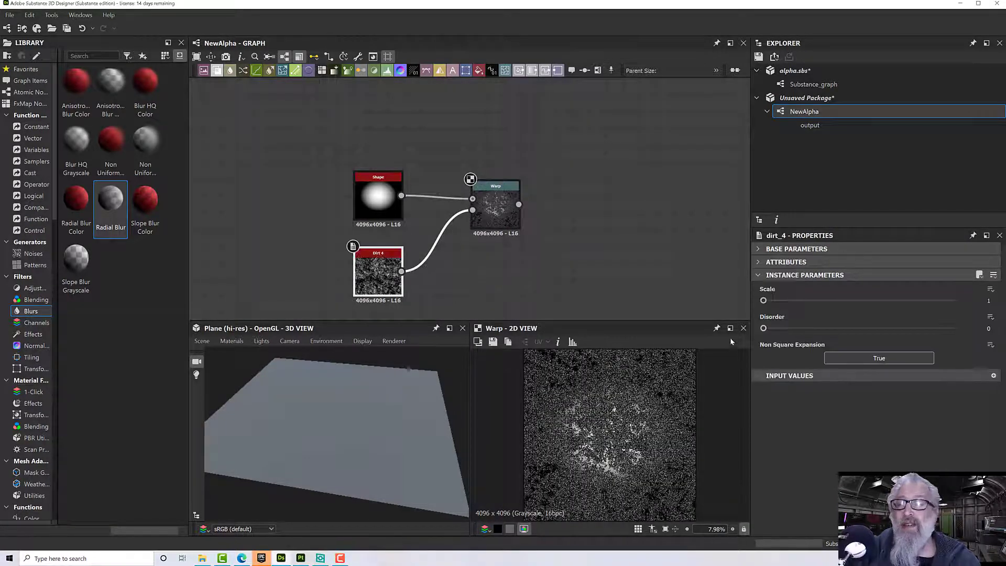
{"action": "left_click_drag", "start_coordinate": [794, 302], "coordinate": [815, 304]}
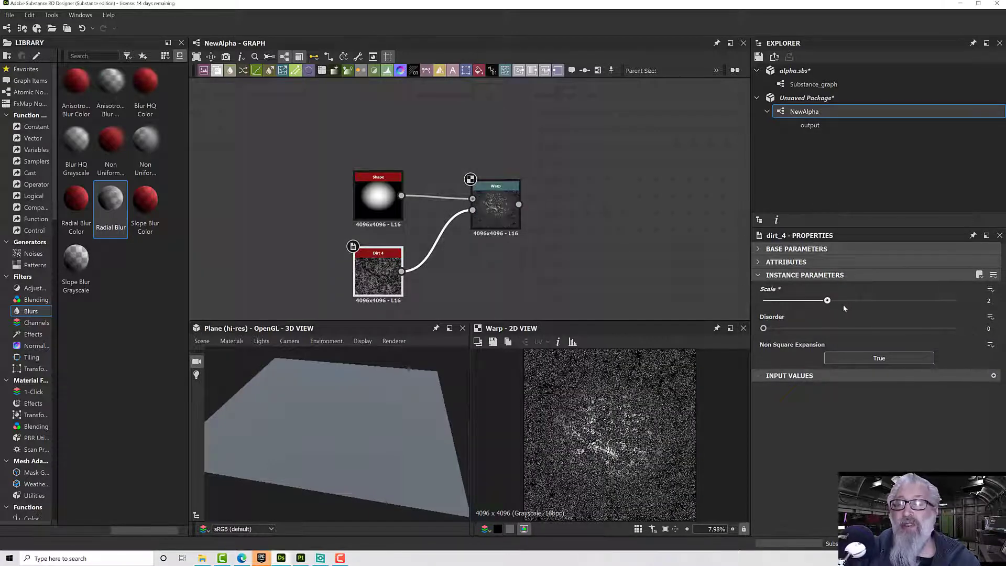
{"action": "key", "text": "ctrl+z"}
{"action": "left_click", "coordinate": [493, 188]}
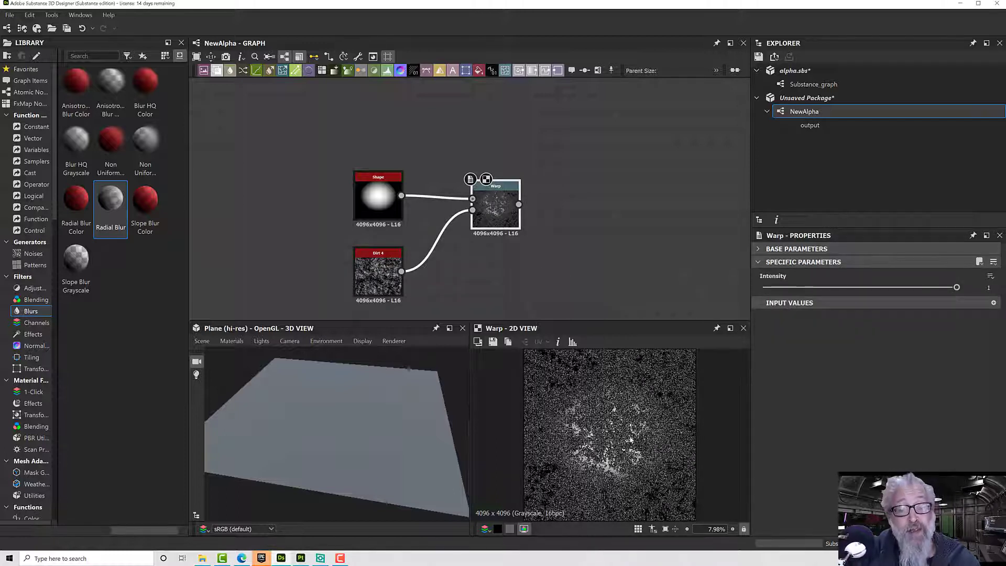
{"action": "left_click_drag", "start_coordinate": [959, 289], "coordinate": [778, 304]}
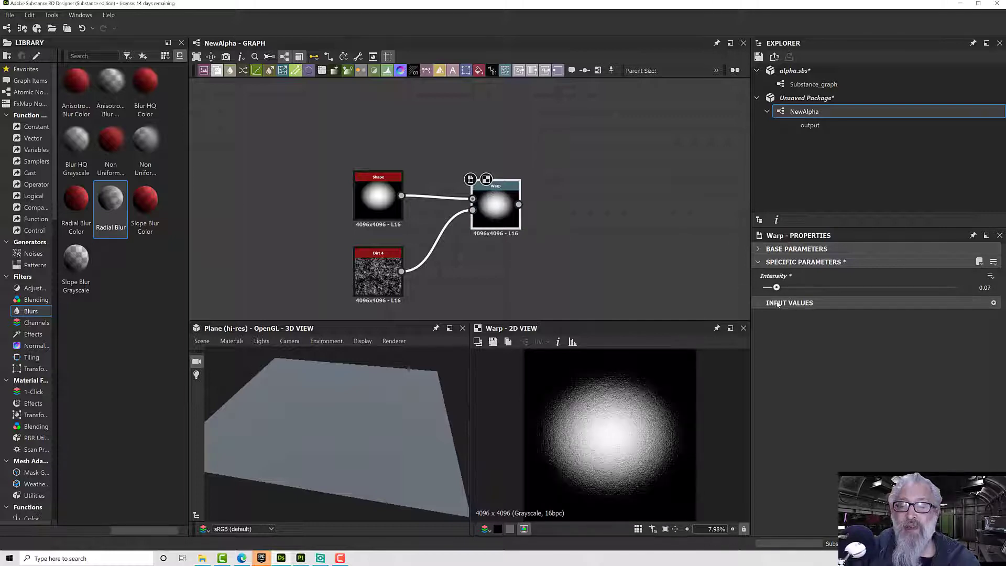
{"action": "scroll", "coordinate": [509, 434], "scroll_direction": "up", "scroll_amount": 2}
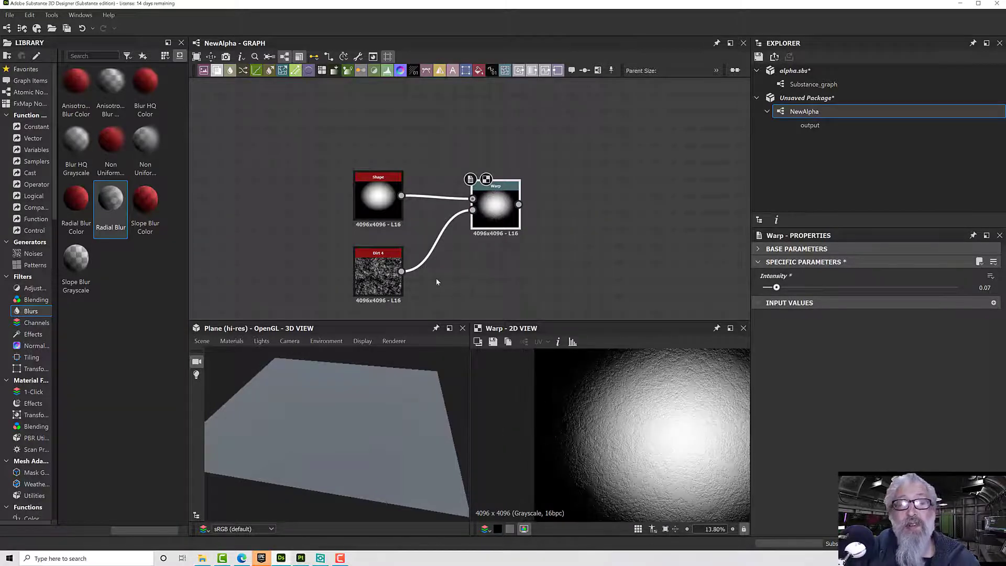
{"action": "left_click", "coordinate": [382, 259]}
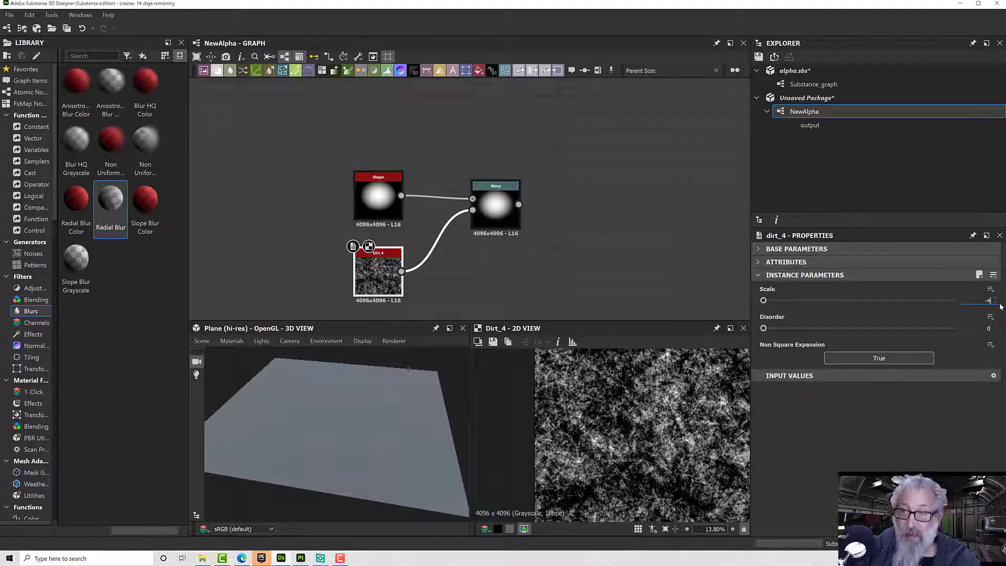
{"action": "key", "text": "Return"}
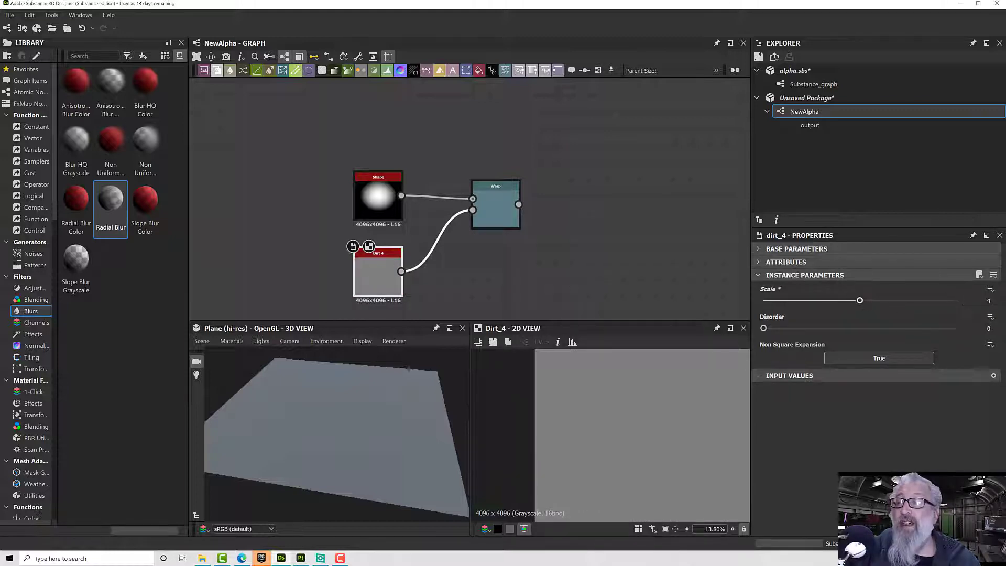
{"action": "type", "text": "1"}
{"action": "key", "text": "Return"}
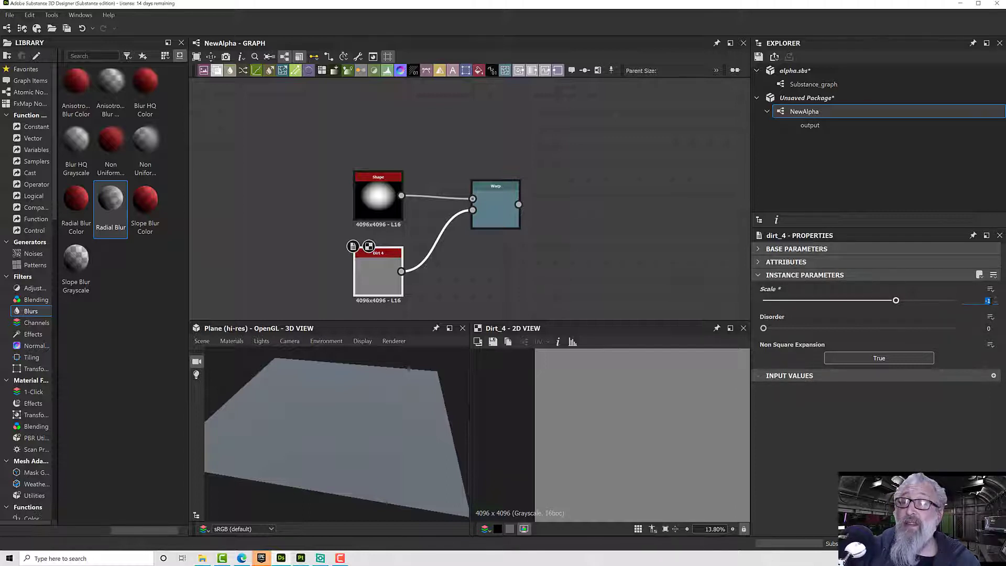
{"action": "type", "text": "1"}
{"action": "key", "text": "Return"}
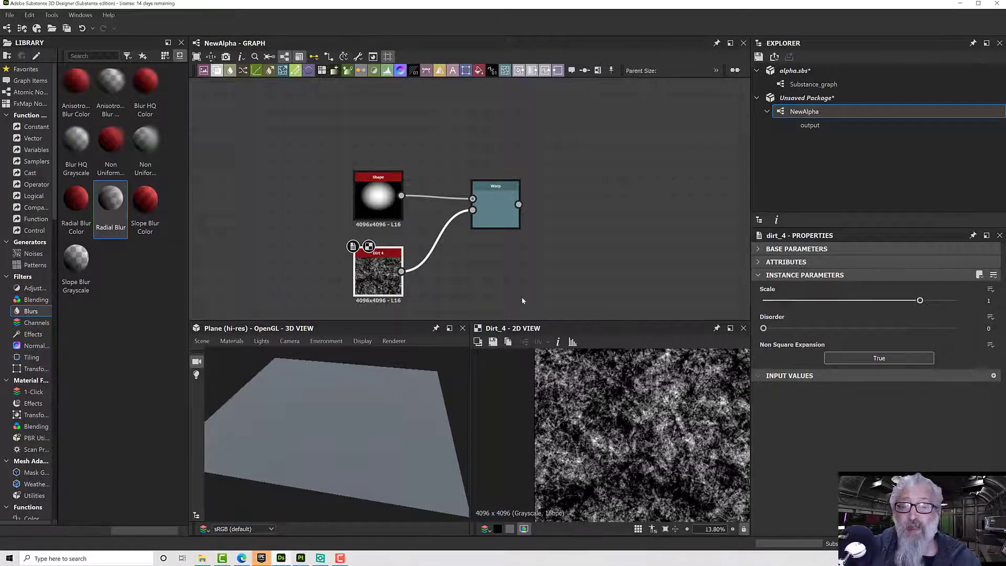
{"action": "scroll", "coordinate": [480, 284], "scroll_direction": "up", "scroll_amount": 1}
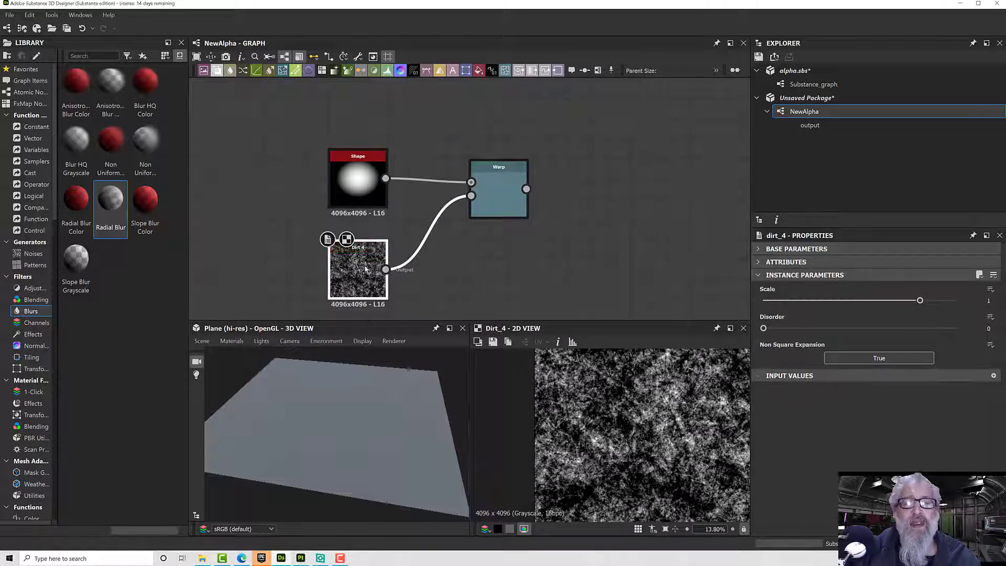
{"action": "mouse_move", "coordinate": [370, 273]}
{"action": "left_mouse_down"}
{"action": "mouse_move", "coordinate": [354, 274]}
{"action": "mouse_move", "coordinate": [369, 273]}
{"action": "left_mouse_up"}
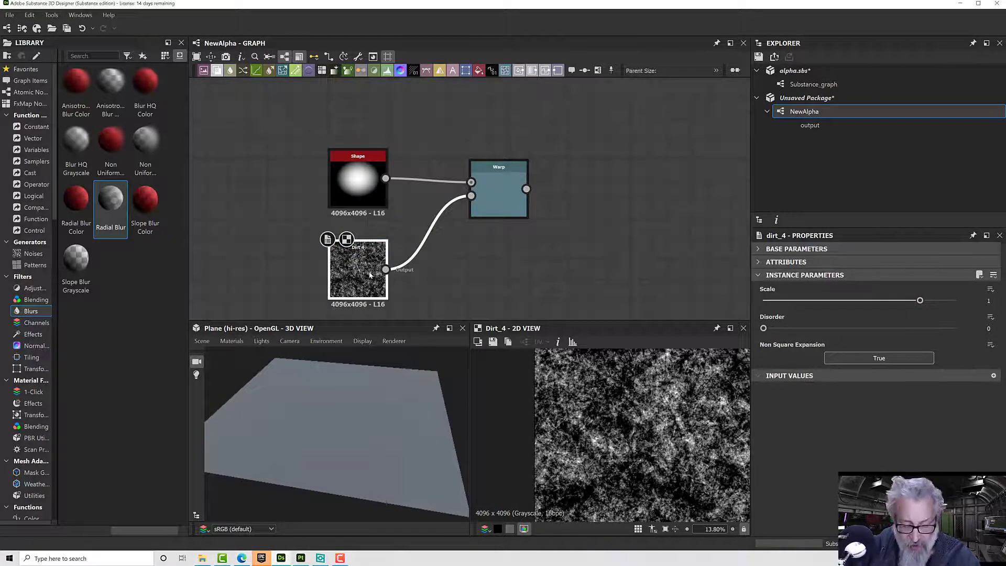
- Delete Dirt 4 and wire a new Perlin Noise into the Warp's Gradient Input
{"action": "key", "text": "Delete"}
{"action": "key", "text": "space"}
{"action": "type", "text": "n"}
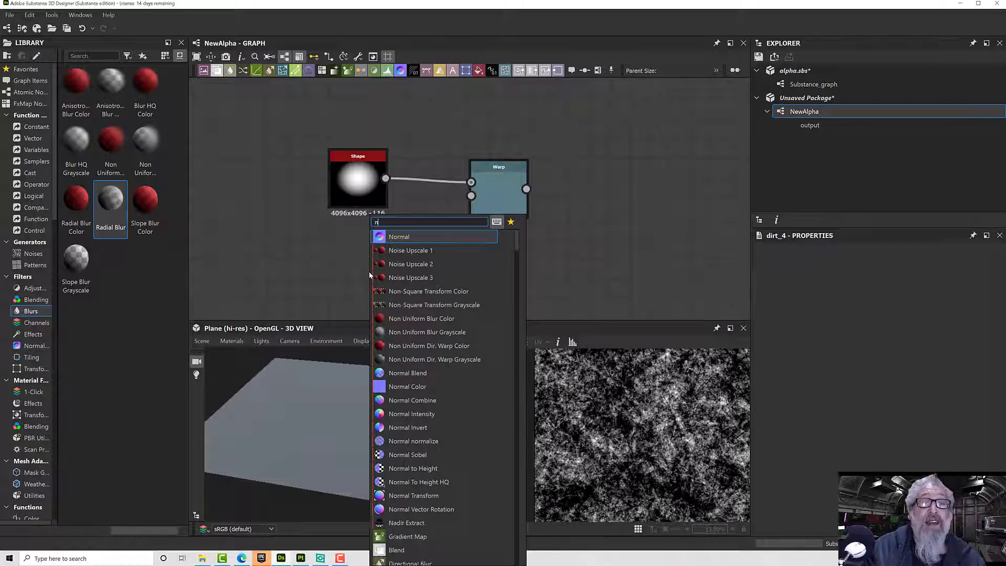
{"action": "key", "text": "BackSpace"}
{"action": "type", "text": "perli"}
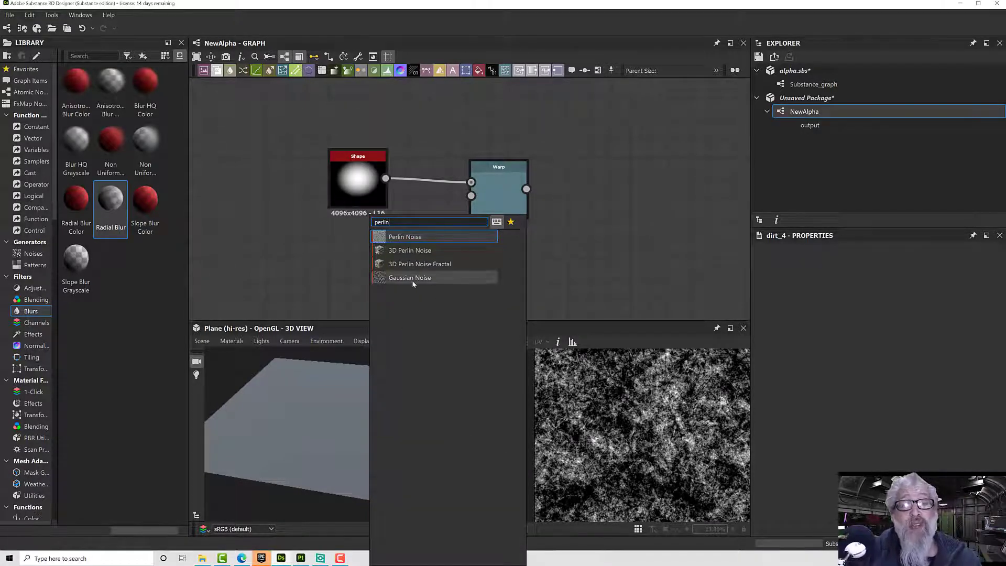
{"action": "left_click", "coordinate": [403, 237]}
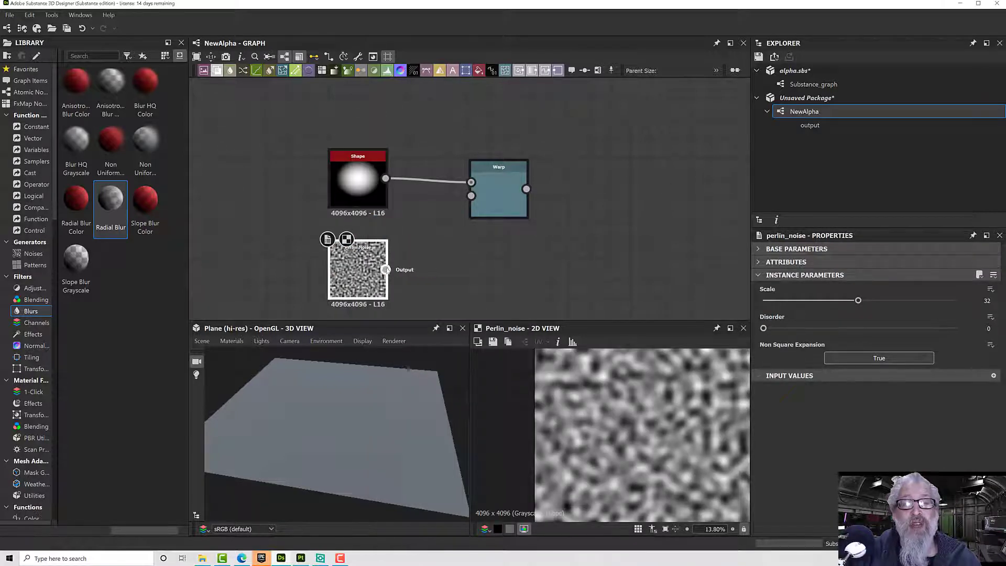
{"action": "left_click_drag", "start_coordinate": [453, 212], "coordinate": [471, 195]}
{"action": "double_click", "coordinate": [499, 202]}
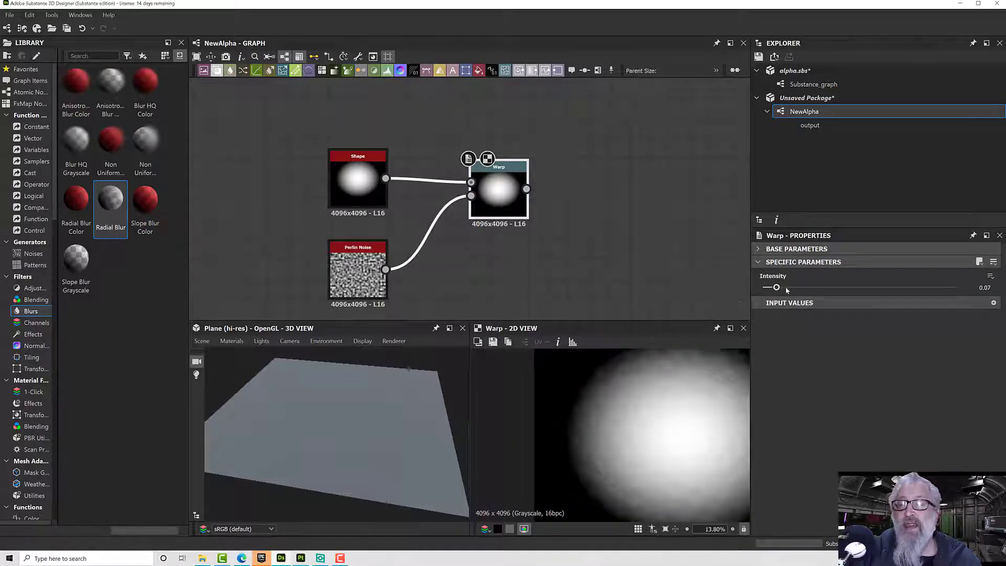
{"action": "scroll", "coordinate": [672, 413], "scroll_direction": "down", "scroll_amount": 2}
{"action": "middle_click_drag", "start_coordinate": [671, 413], "coordinate": [643, 412]}
{"action": "scroll", "coordinate": [602, 443], "scroll_direction": "up", "scroll_amount": 2}
{"action": "scroll", "coordinate": [608, 447], "scroll_direction": "down", "scroll_amount": 2}
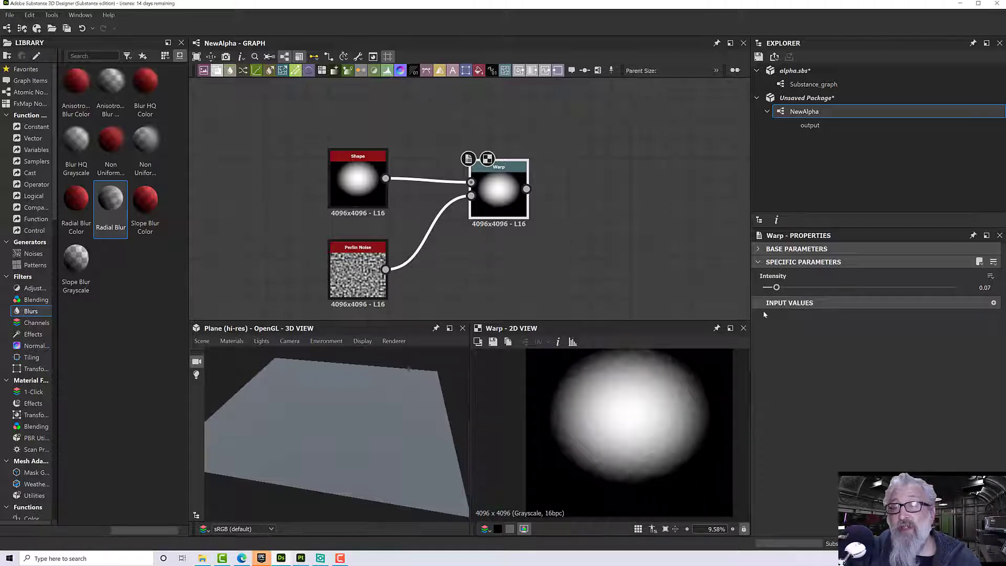
- Strengthen the Warp Intensity, set Perlin Noise Scale to 11, and nudge the Warp node higher
{"action": "left_click_drag", "start_coordinate": [779, 289], "coordinate": [969, 291]}
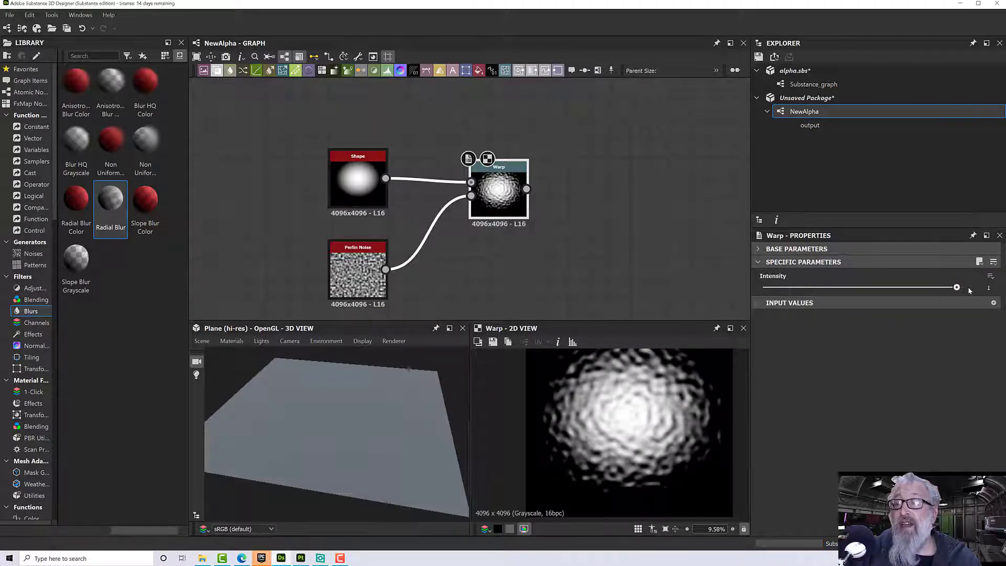
{"action": "left_click", "coordinate": [358, 270]}
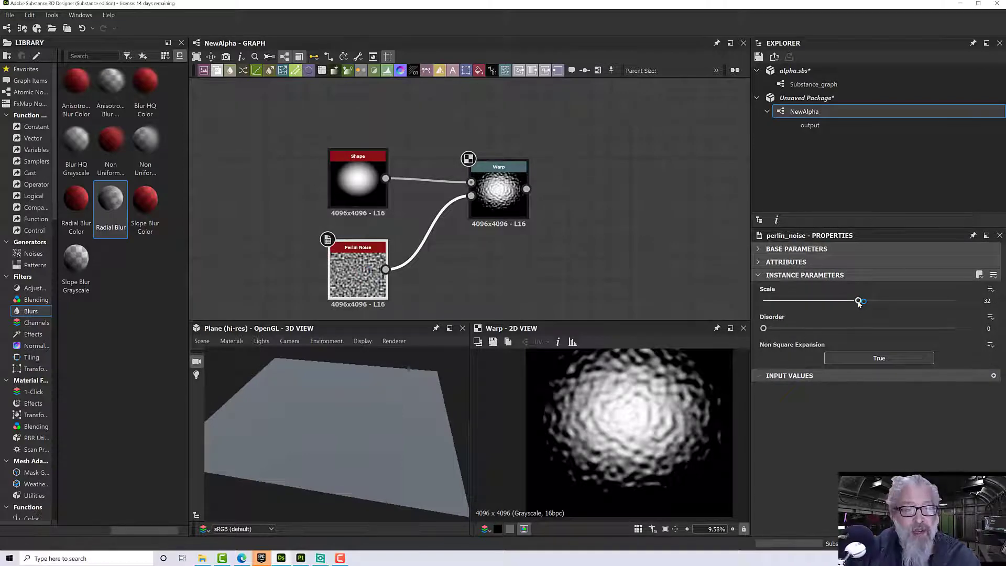
{"action": "left_click_drag", "start_coordinate": [859, 302], "coordinate": [796, 309]}
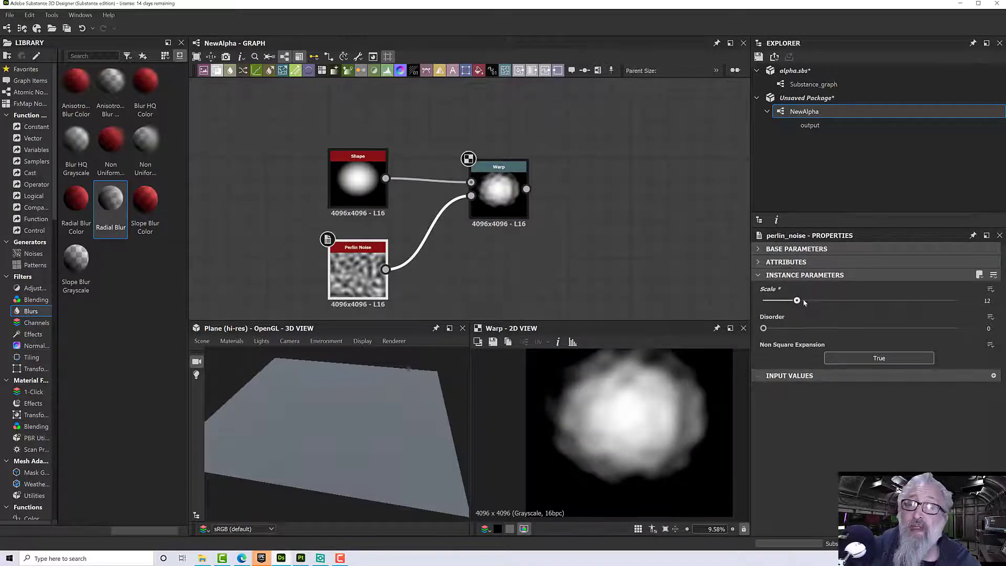
{"action": "mouse_move", "coordinate": [798, 302]}
{"action": "left_mouse_down"}
{"action": "mouse_move", "coordinate": [993, 314]}
{"action": "mouse_move", "coordinate": [795, 306]}
{"action": "left_mouse_up"}
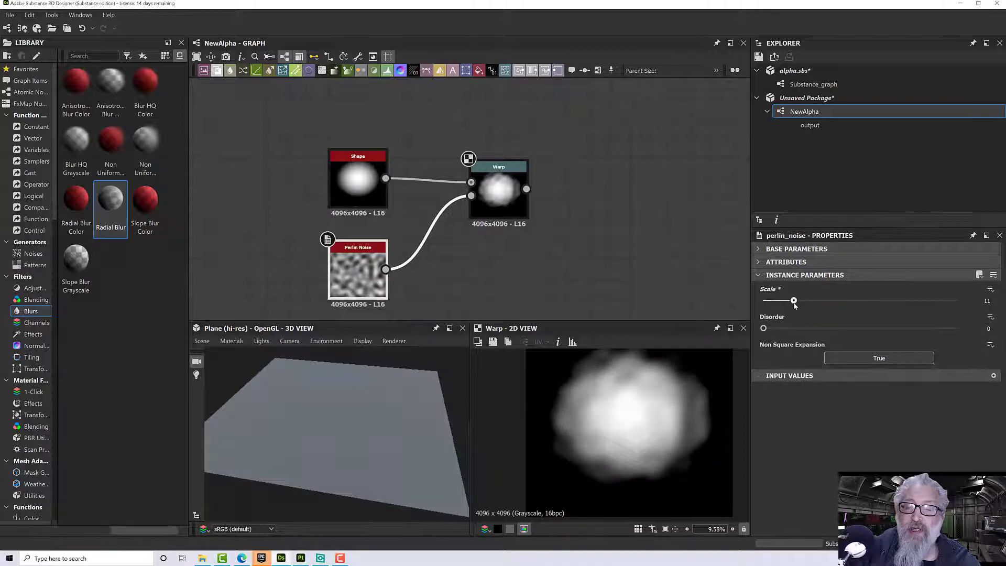
{"action": "scroll", "coordinate": [625, 429], "scroll_direction": "down", "scroll_amount": 3}
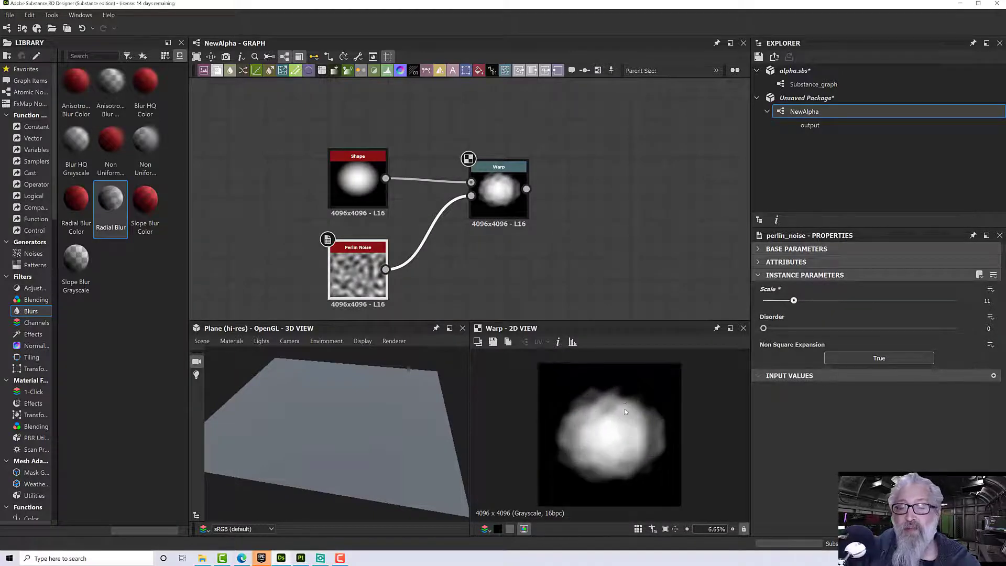
{"action": "left_click", "coordinate": [495, 200]}
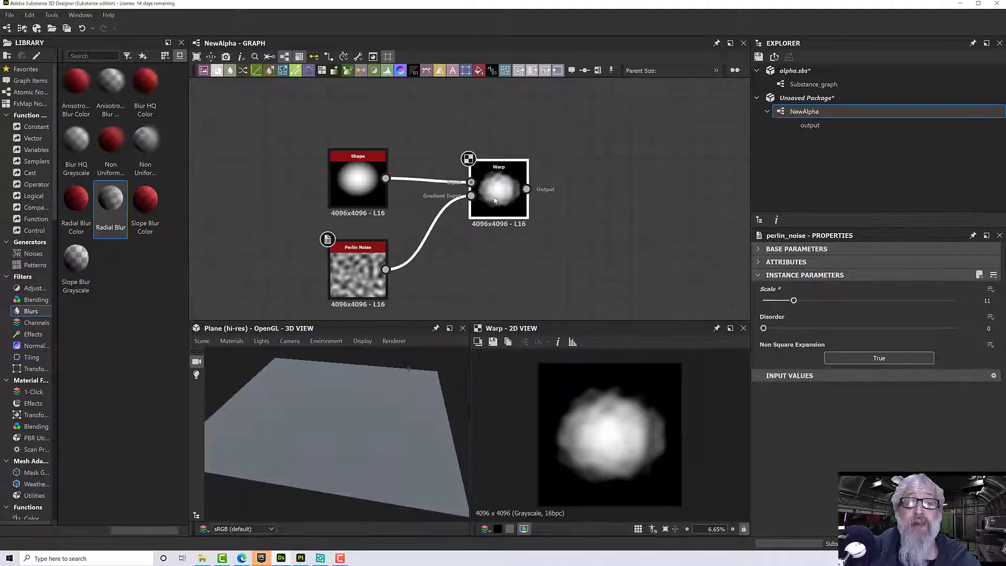
{"action": "left_click_drag", "start_coordinate": [495, 198], "coordinate": [494, 190]}
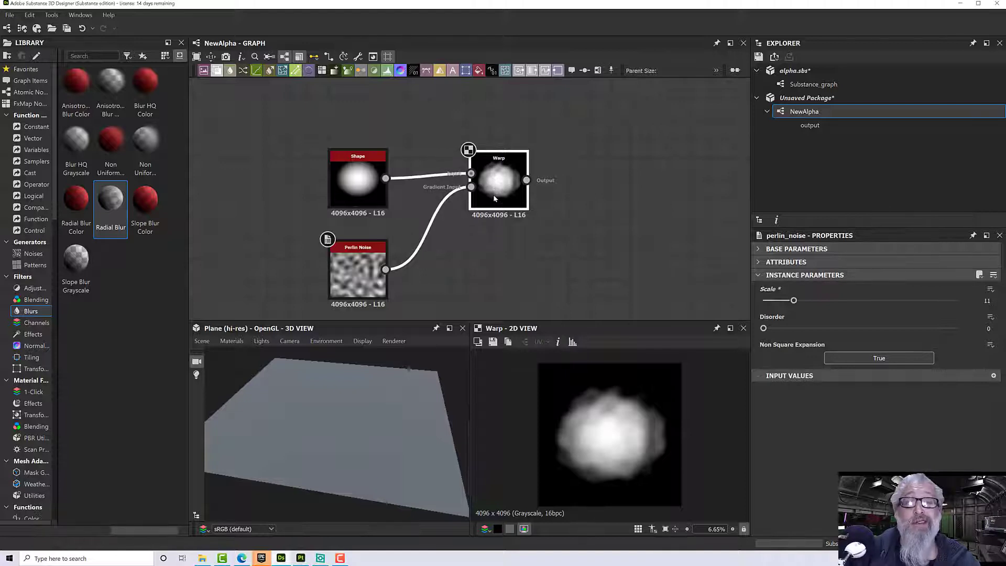
{"action": "left_click", "coordinate": [493, 199]}
- Attach a Directional Warp node, intensity 10, to the Warp node's output
{"action": "middle_click_drag", "start_coordinate": [581, 215], "coordinate": [481, 210]}
{"action": "scroll", "coordinate": [480, 209], "scroll_direction": "down", "scroll_amount": 2}
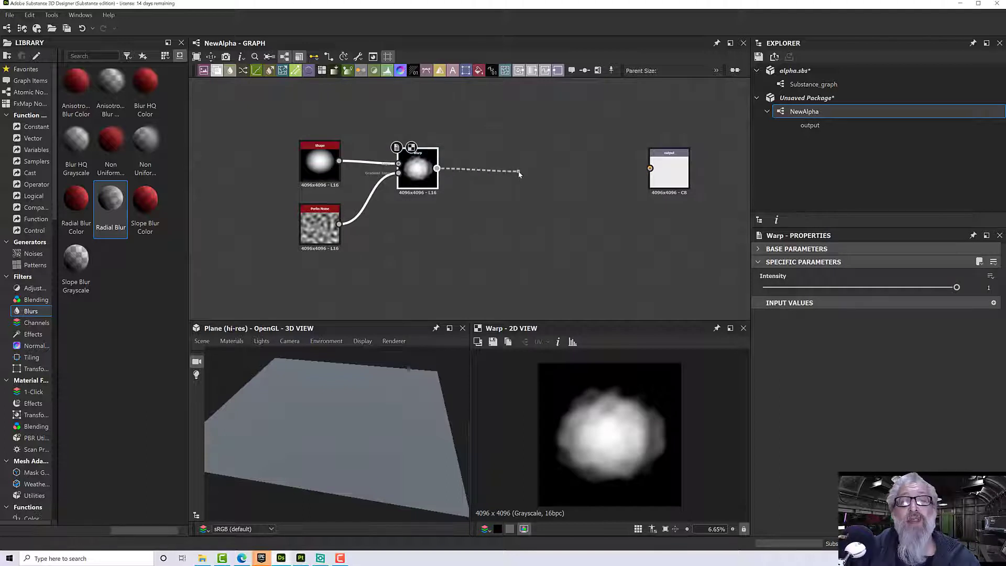
{"action": "mouse_move", "coordinate": [519, 174]}
{"action": "left_mouse_down"}
{"action": "mouse_move", "coordinate": [497, 173]}
{"action": "mouse_move", "coordinate": [508, 173]}
{"action": "left_mouse_up"}
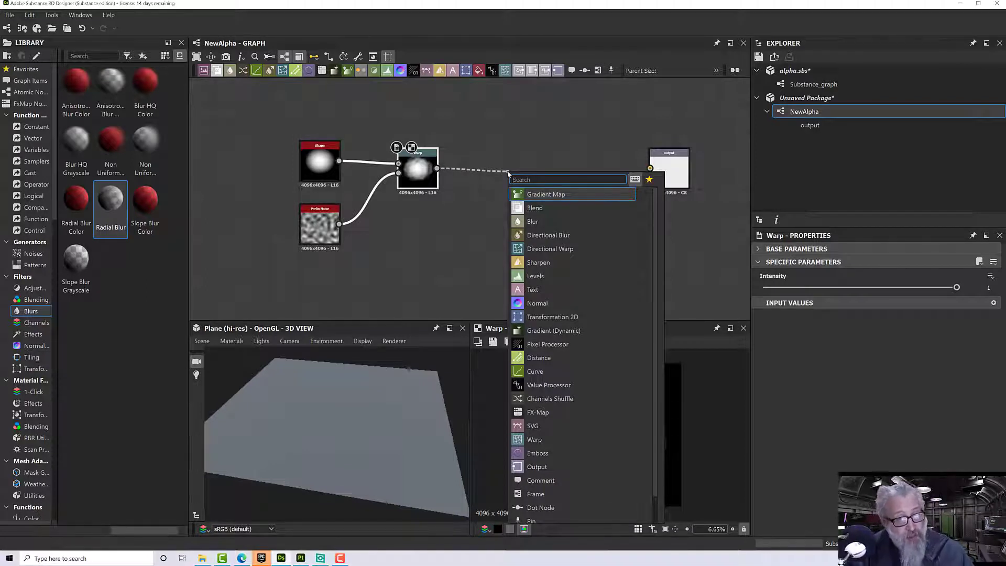
{"action": "type", "text": "wa"}
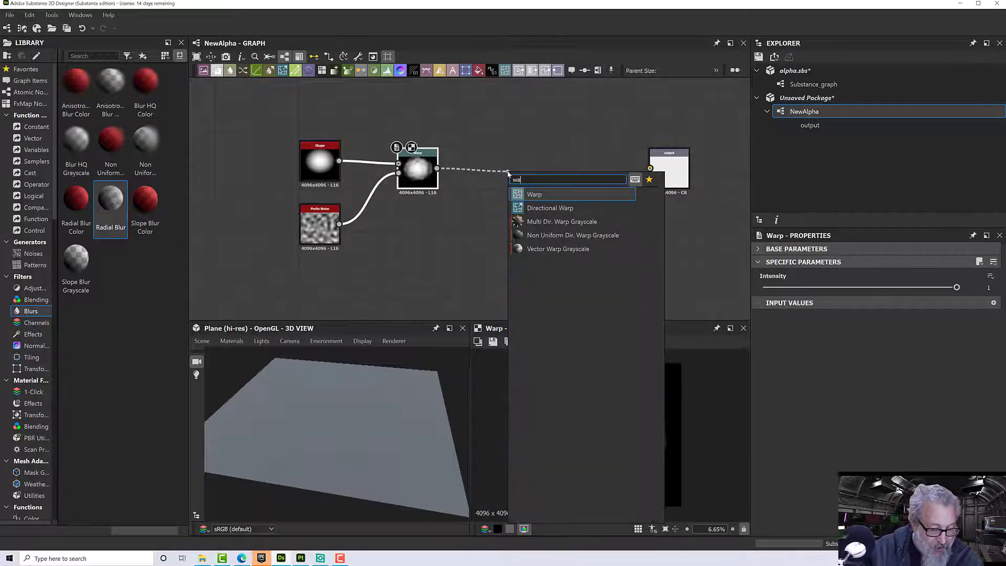
{"action": "type", "text": "rp"}
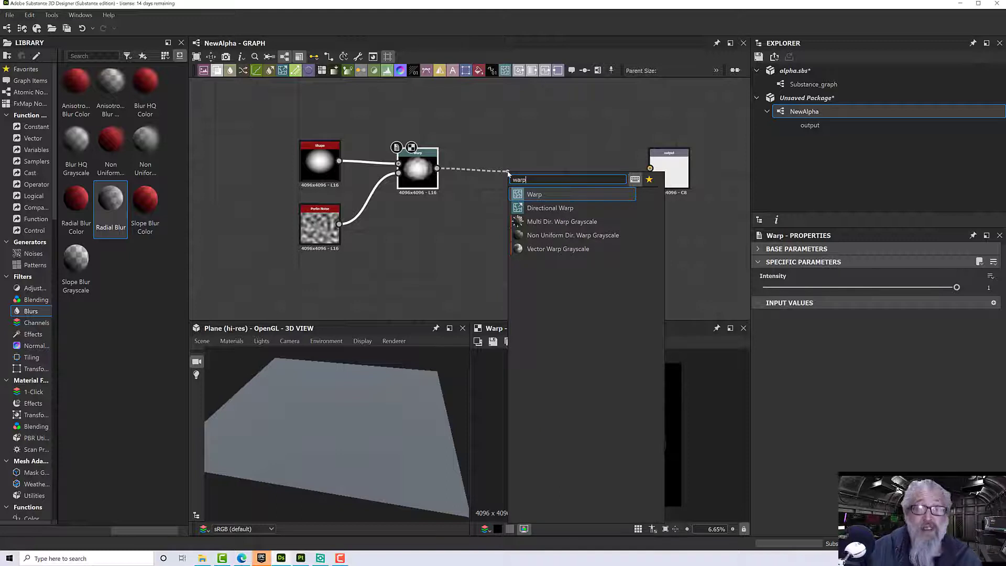
{"action": "left_click", "coordinate": [537, 208]}
{"action": "left_click_drag", "start_coordinate": [525, 184], "coordinate": [511, 185]}
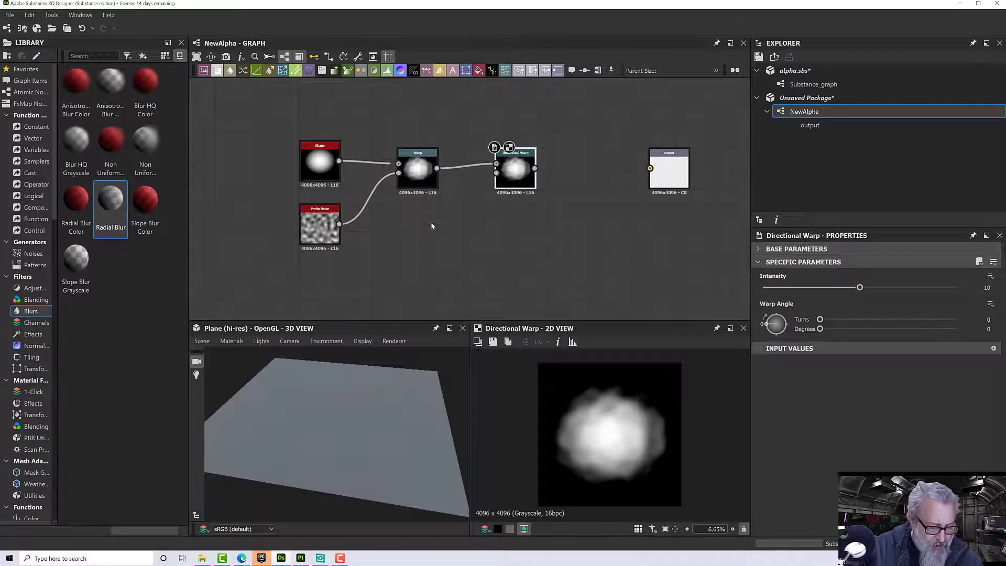
- Feed a Creased noise into the Directional Warp's Intensity Input and set intensity to 8.38
{"action": "key", "text": "space"}
{"action": "type", "text": "noise"}
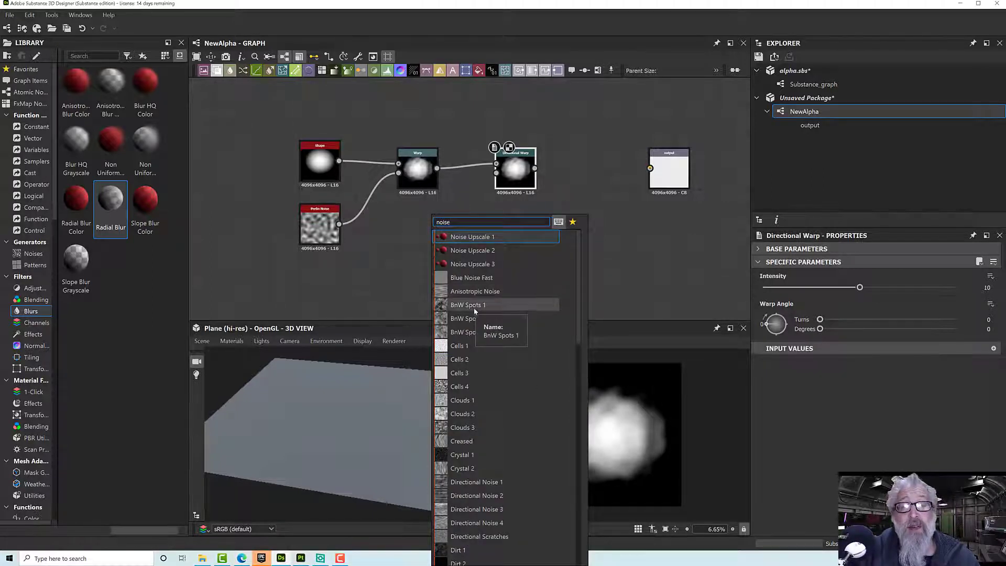
{"action": "left_click", "coordinate": [477, 441]}
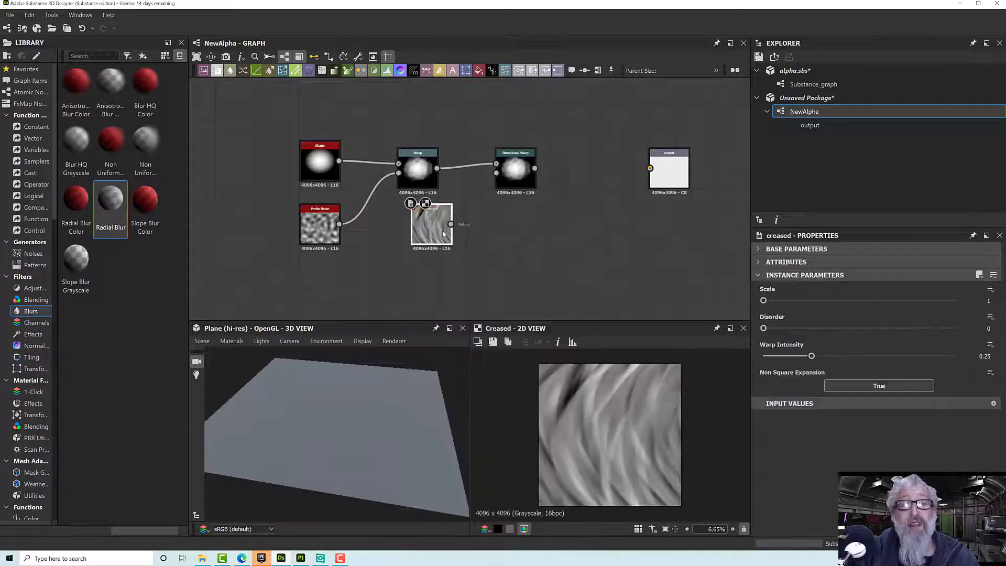
{"action": "left_click_drag", "start_coordinate": [452, 225], "coordinate": [496, 173]}
{"action": "left_click", "coordinate": [513, 178]}
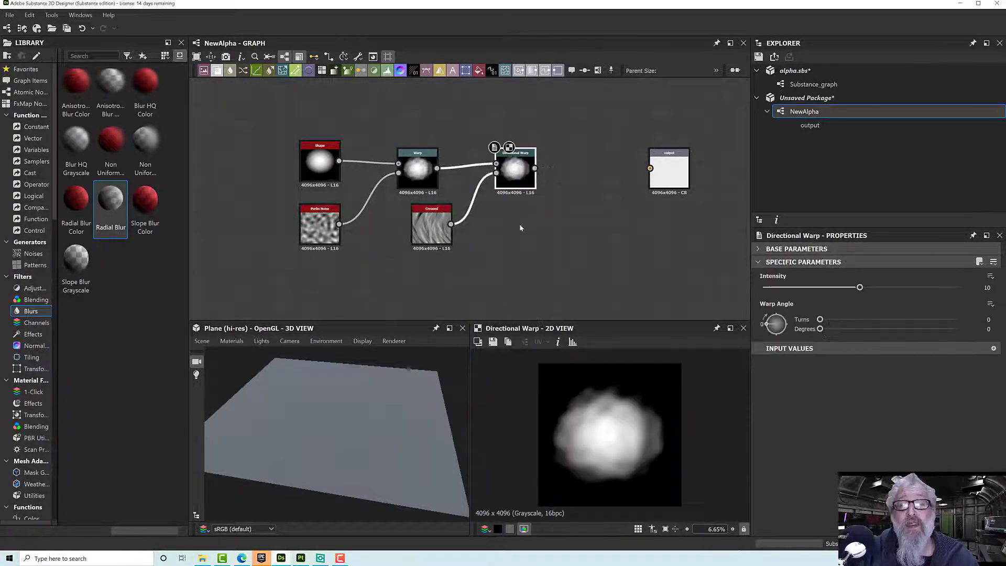
{"action": "scroll", "coordinate": [519, 224], "scroll_direction": "up", "scroll_amount": 3}
{"action": "mouse_move", "coordinate": [859, 287]}
{"action": "left_mouse_down"}
{"action": "mouse_move", "coordinate": [964, 288]}
{"action": "mouse_move", "coordinate": [766, 289]}
{"action": "mouse_move", "coordinate": [941, 289]}
{"action": "mouse_move", "coordinate": [844, 297]}
{"action": "left_mouse_up"}
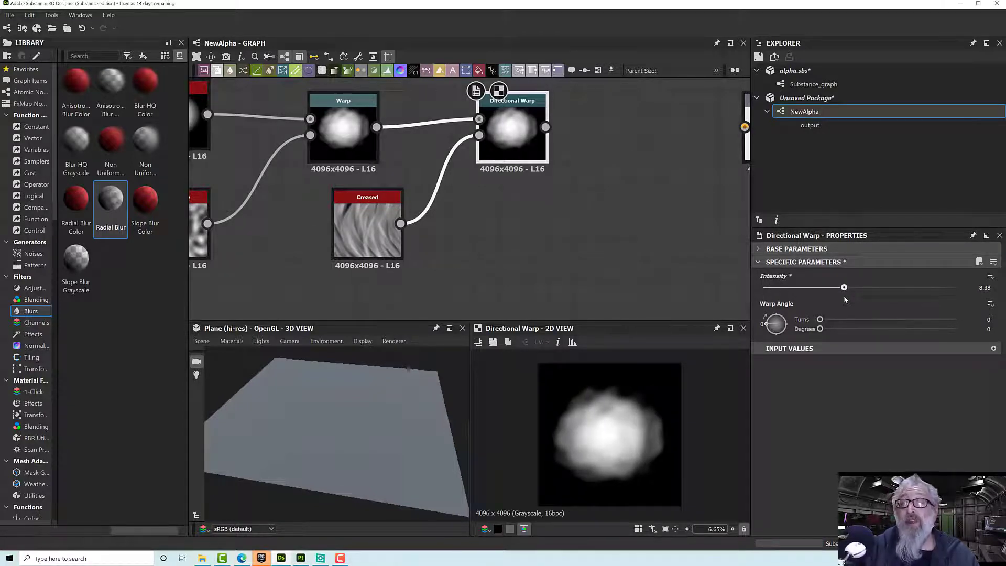
{"action": "left_click", "coordinate": [366, 239]}
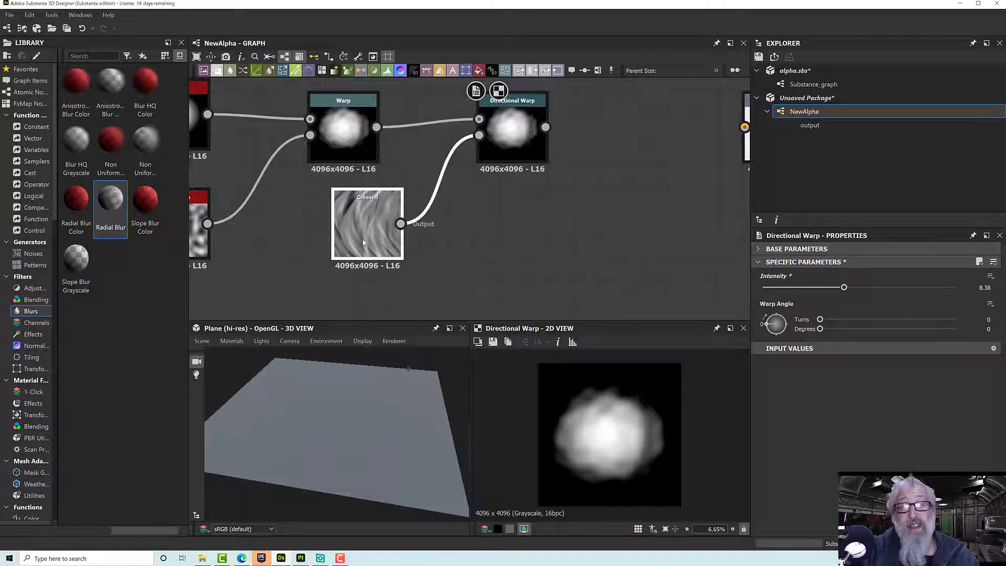
{"action": "left_click", "coordinate": [365, 210]}
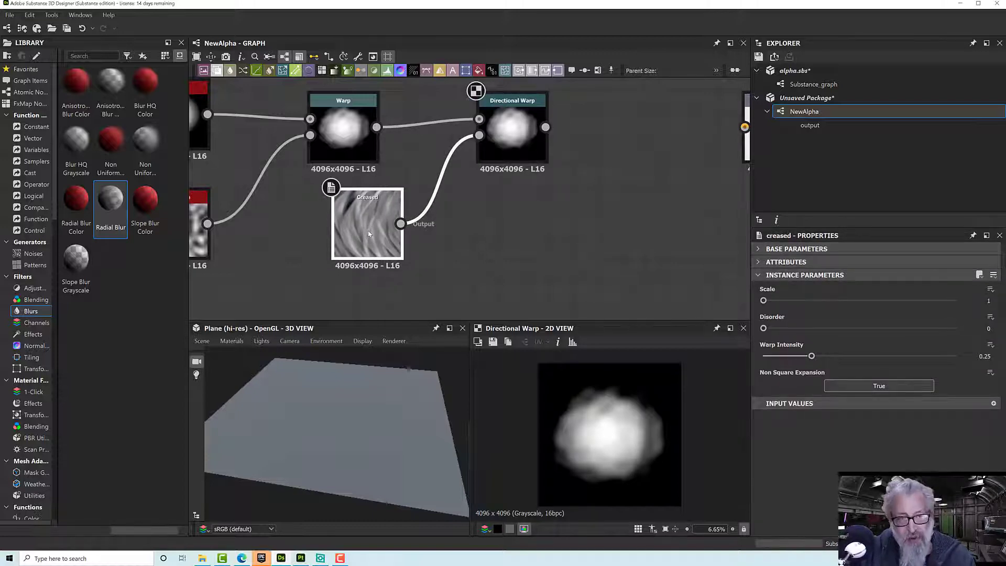
- Delete the Creased noise and plug a new Grunge Map 004 into Directional Warp's Intensity Input
{"action": "key", "text": "Delete"}
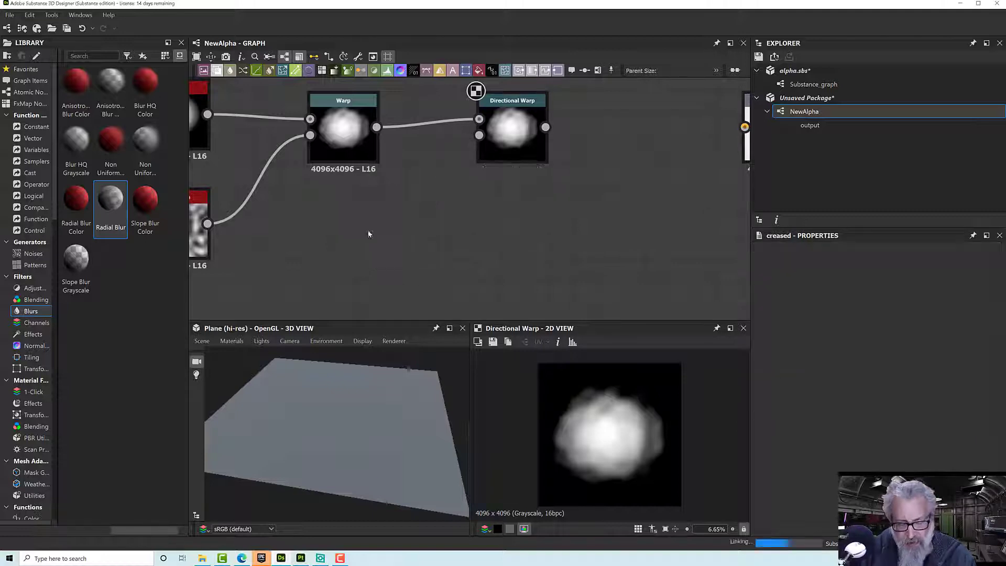
{"action": "key", "text": "space"}
{"action": "type", "text": "noise"}
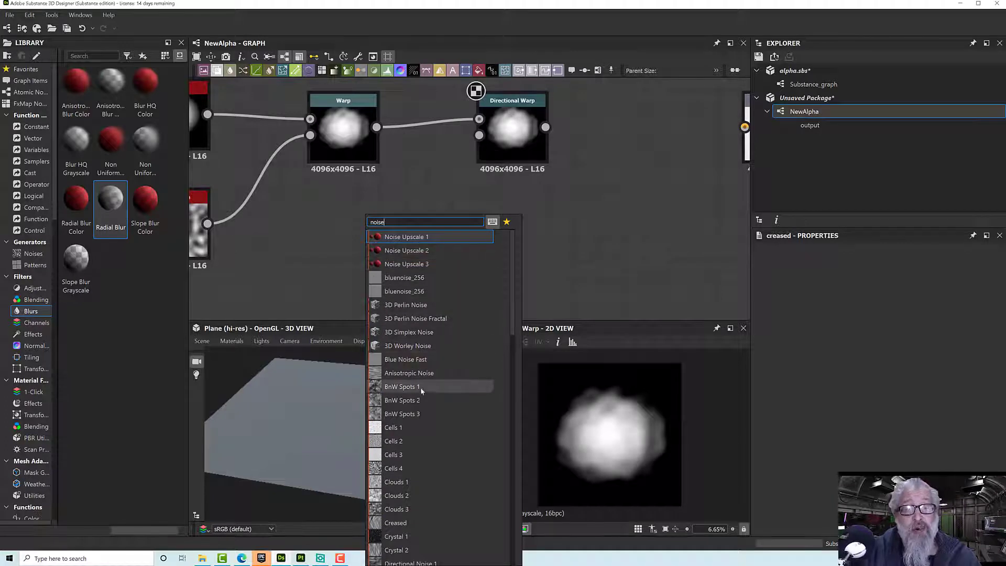
{"action": "scroll", "coordinate": [422, 398], "scroll_direction": "down", "scroll_amount": 5}
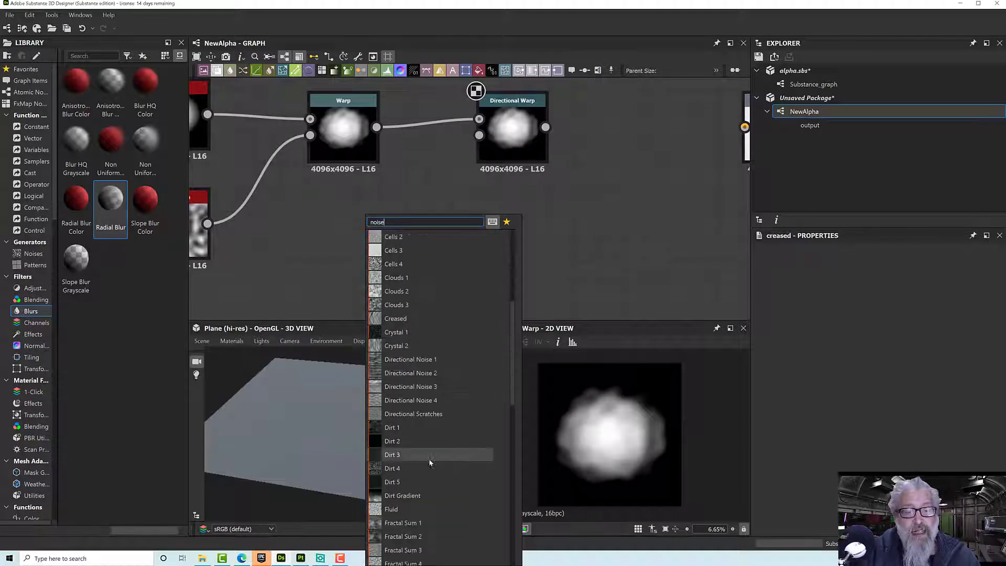
{"action": "scroll", "coordinate": [429, 460], "scroll_direction": "down", "scroll_amount": 5}
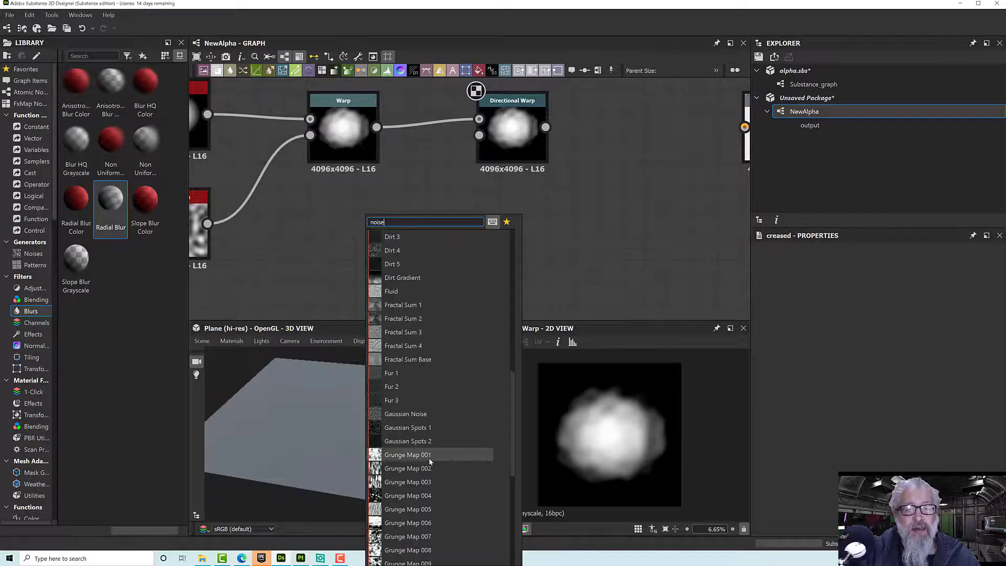
{"action": "left_click", "coordinate": [408, 495]}
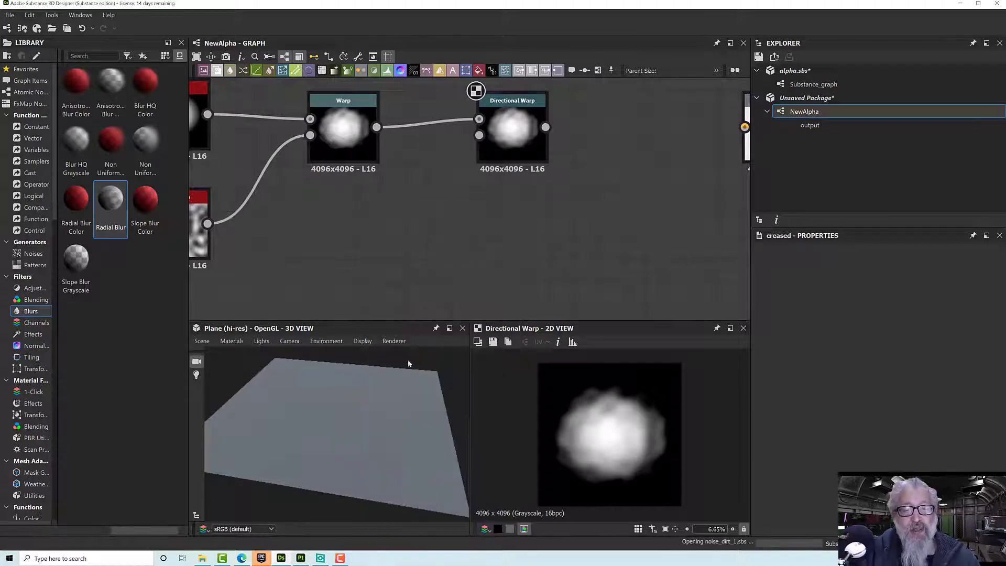
{"action": "left_click_drag", "start_coordinate": [400, 223], "coordinate": [480, 136]}
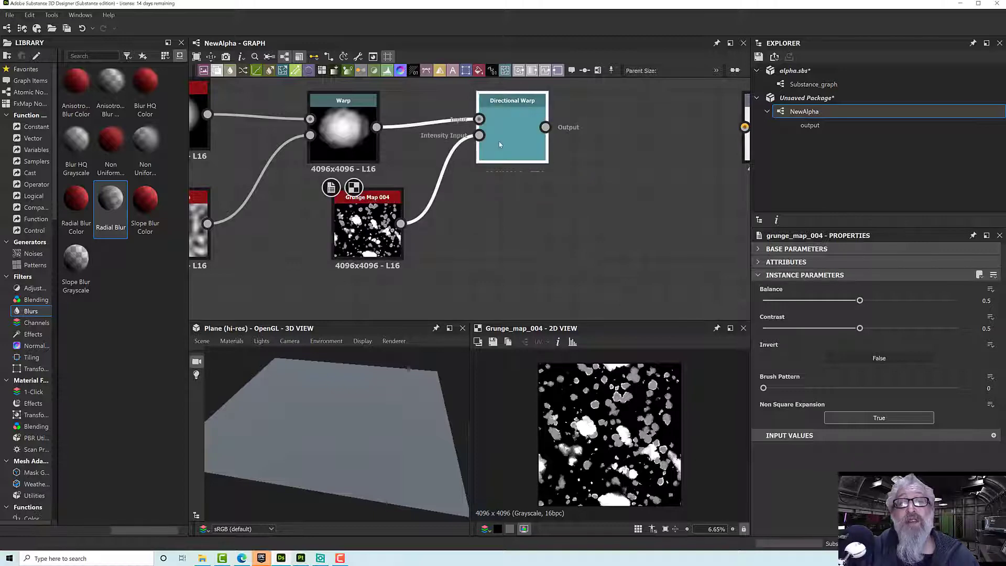
{"action": "double_click", "coordinate": [512, 133]}
{"action": "scroll", "coordinate": [622, 438], "scroll_direction": "up", "scroll_amount": 2}
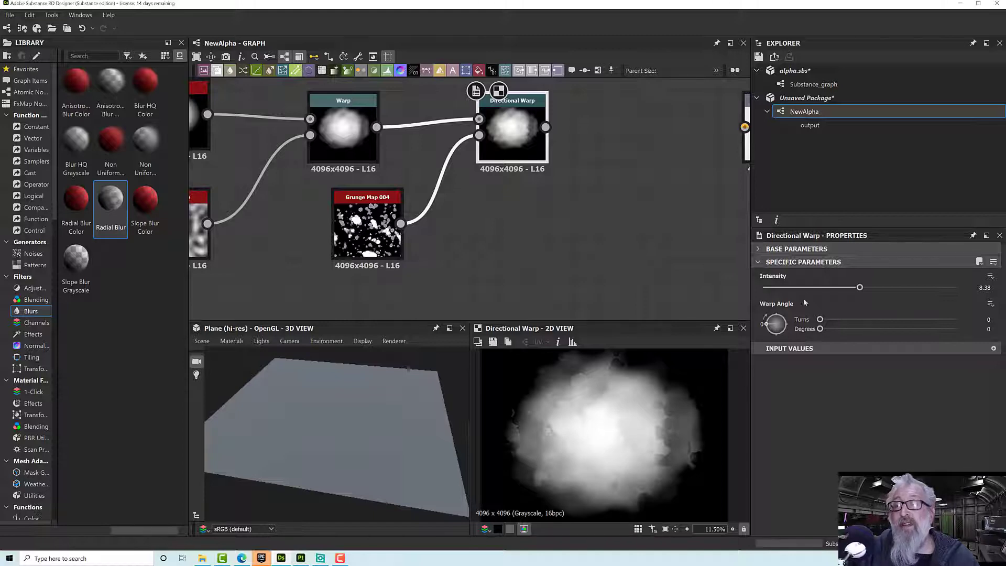
- Raise the Directional Warp intensity to 9.1 and adjust its Warp Angle slider
{"action": "mouse_move", "coordinate": [861, 286]}
{"action": "left_mouse_down"}
{"action": "mouse_move", "coordinate": [927, 287]}
{"action": "mouse_move", "coordinate": [829, 287]}
{"action": "mouse_move", "coordinate": [956, 288]}
{"action": "mouse_move", "coordinate": [815, 289]}
{"action": "mouse_move", "coordinate": [869, 299]}
{"action": "left_mouse_up"}
{"action": "scroll", "coordinate": [565, 427], "scroll_direction": "down", "scroll_amount": 1}
{"action": "scroll", "coordinate": [564, 427], "scroll_direction": "down", "scroll_amount": 2}
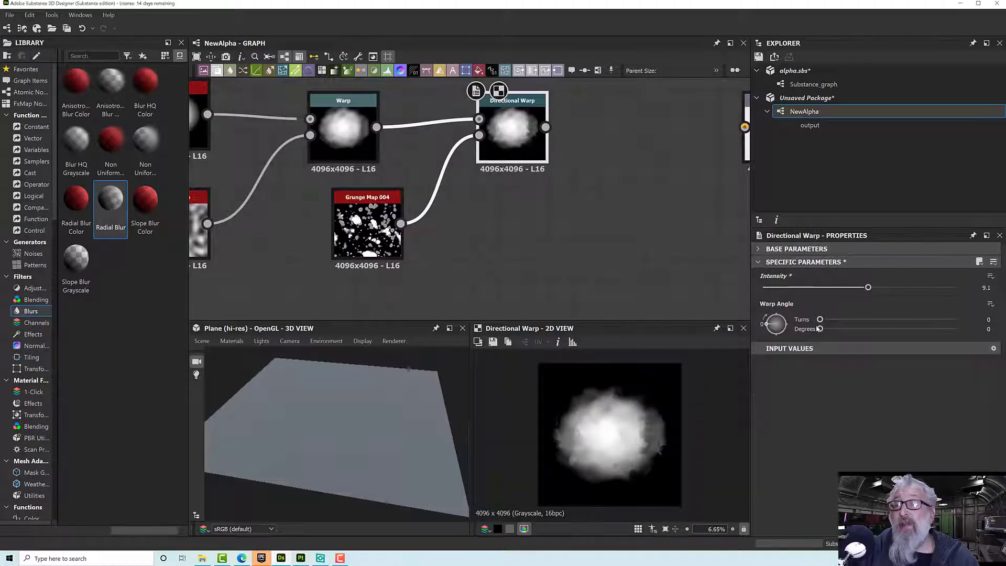
{"action": "mouse_move", "coordinate": [821, 329]}
{"action": "left_mouse_down"}
{"action": "mouse_move", "coordinate": [891, 328]}
{"action": "mouse_move", "coordinate": [946, 346]}
{"action": "mouse_move", "coordinate": [959, 339]}
{"action": "mouse_move", "coordinate": [816, 337]}
{"action": "left_mouse_up"}
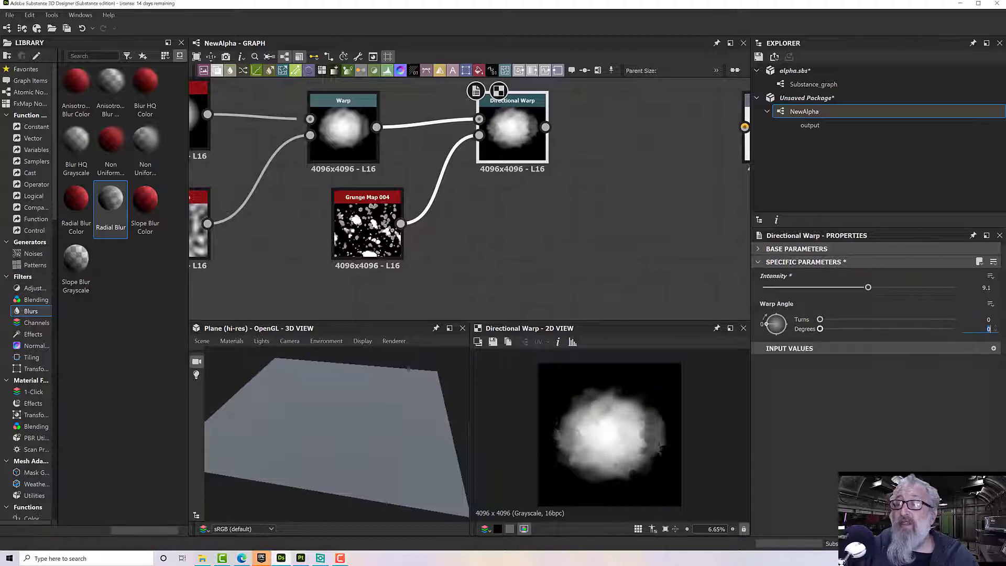
- Try warp angles of 90, 180 and 270 degrees, then settle the Directional Warp angle at 100 degrees
{"action": "key", "text": "Return"}
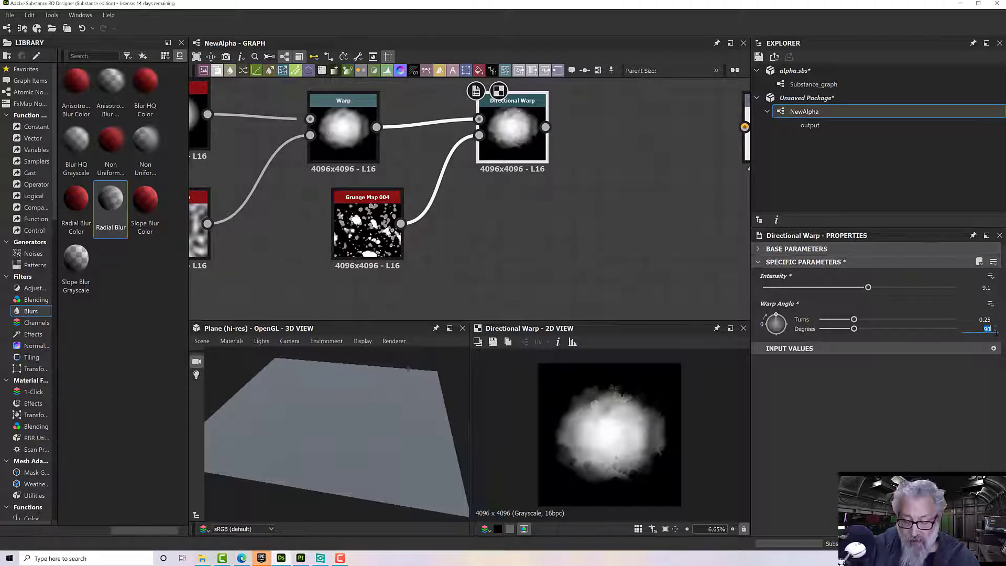
{"action": "key", "text": "Return"}
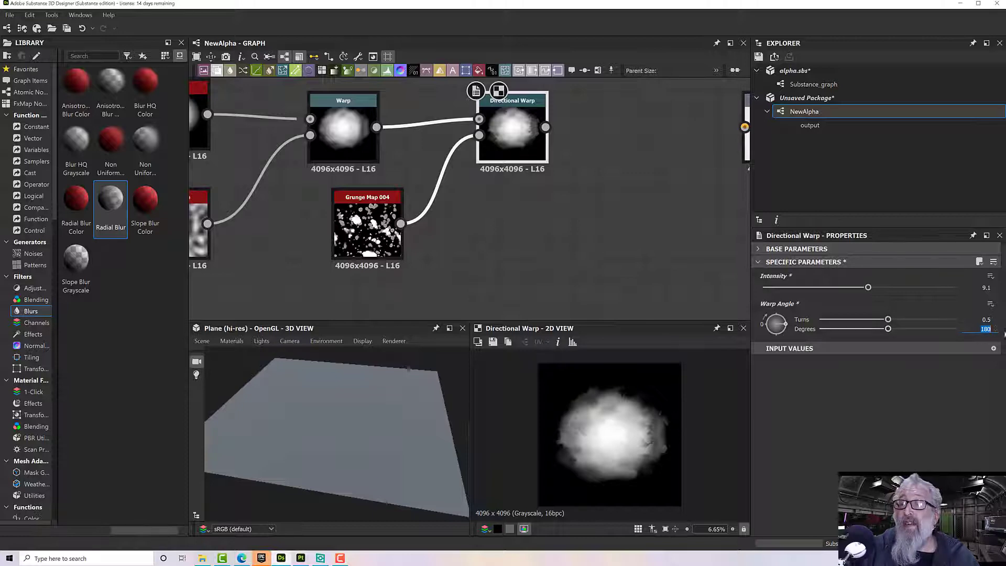
{"action": "key", "text": "Return"}
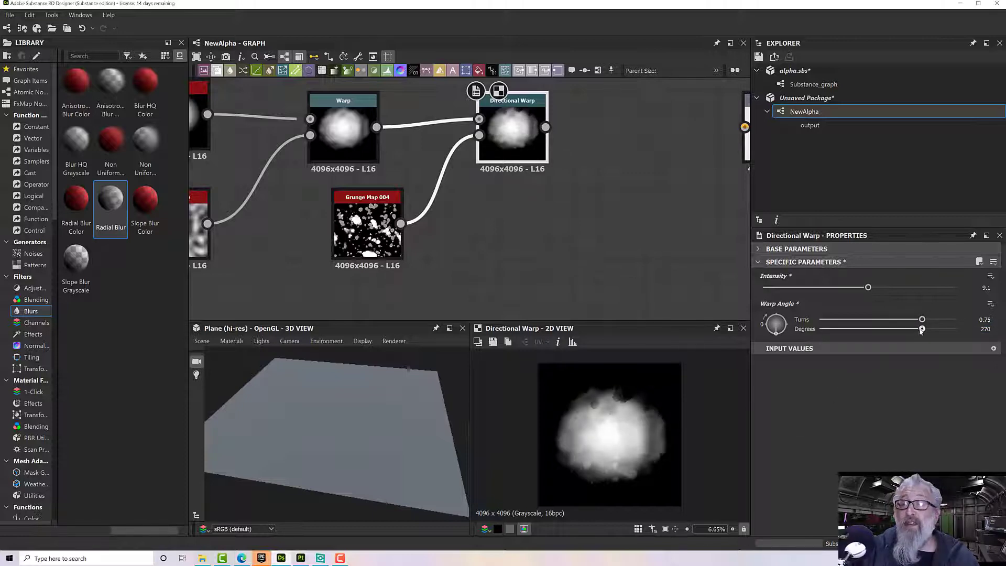
{"action": "left_click_drag", "start_coordinate": [921, 330], "coordinate": [858, 333]}
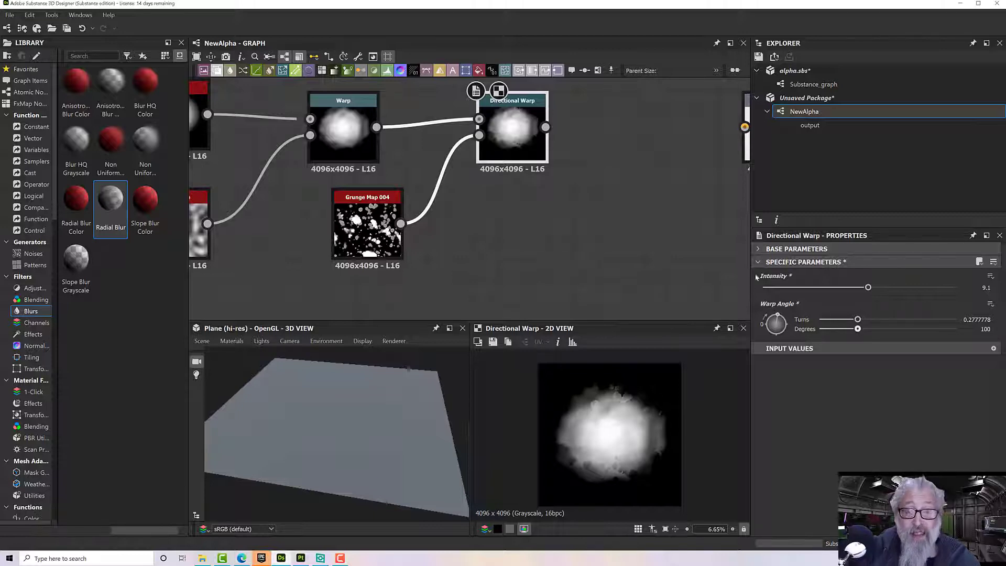
{"action": "scroll", "coordinate": [556, 204], "scroll_direction": "down", "scroll_amount": 5}
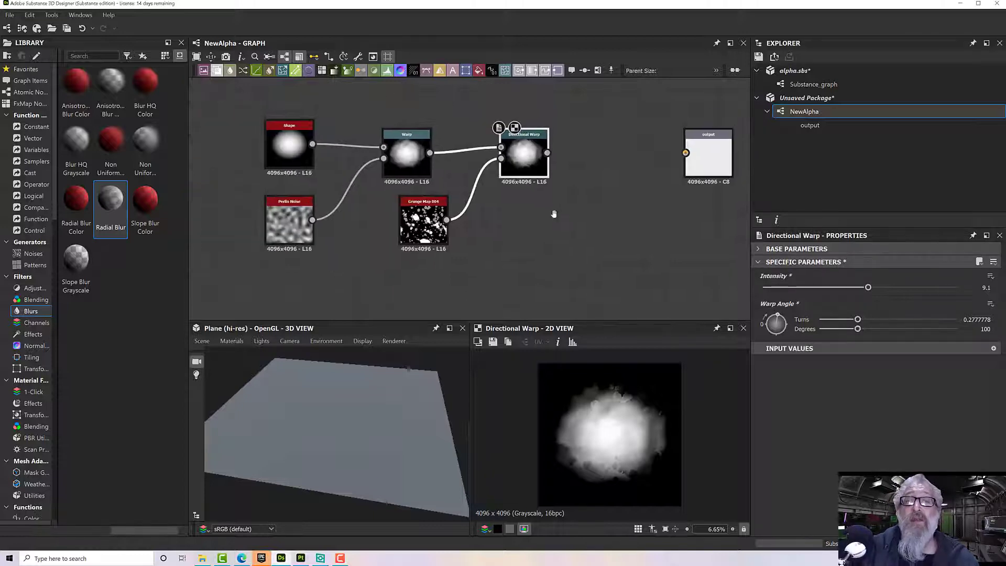
- Shift the five graph nodes left and line up Warp with Directional Warp
{"action": "left_click_drag", "start_coordinate": [305, 155], "coordinate": [557, 270]}
{"action": "left_click_drag", "start_coordinate": [537, 205], "coordinate": [416, 205]}
{"action": "left_click", "coordinate": [336, 194]}
{"action": "left_click_drag", "start_coordinate": [336, 193], "coordinate": [336, 188]}
{"action": "left_click_drag", "start_coordinate": [416, 204], "coordinate": [416, 203]}
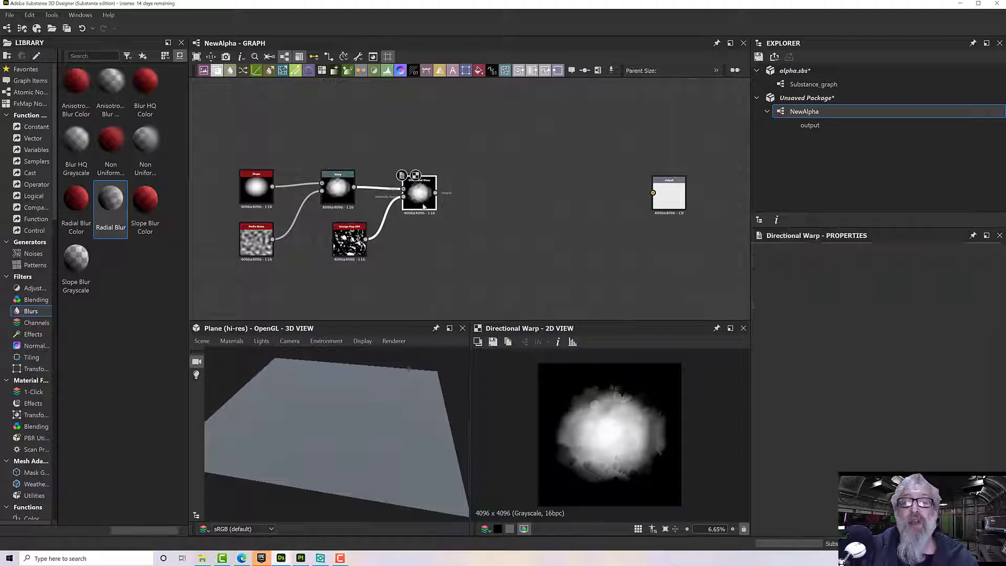
{"action": "scroll", "coordinate": [483, 219], "scroll_direction": "up", "scroll_amount": 2}
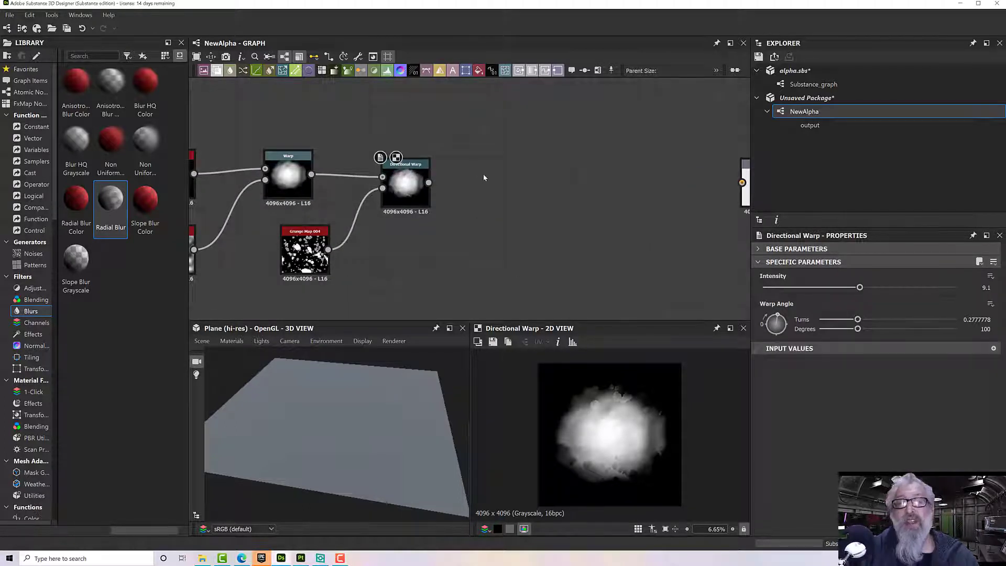
- Add a Slope Blur Grayscale fed by Directional Warp, with Grunge Map 004 driving its Slope input
{"action": "key", "text": "space"}
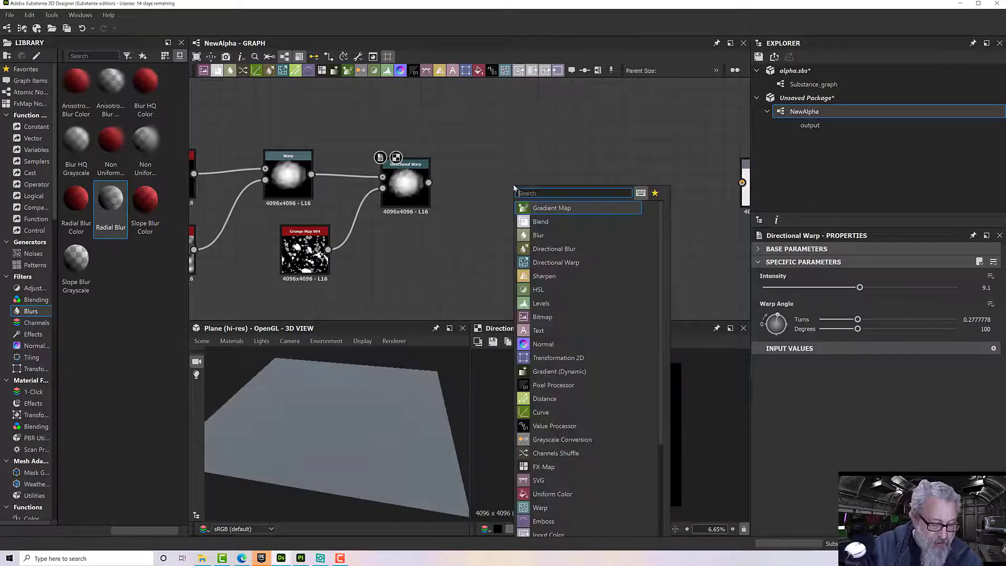
{"action": "type", "text": "blur"}
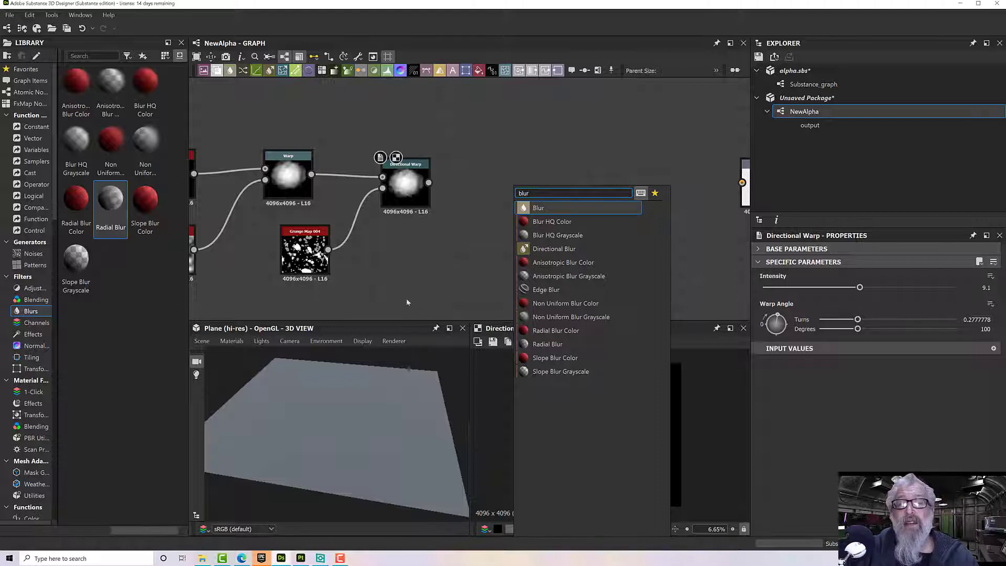
{"action": "left_click", "coordinate": [547, 373]}
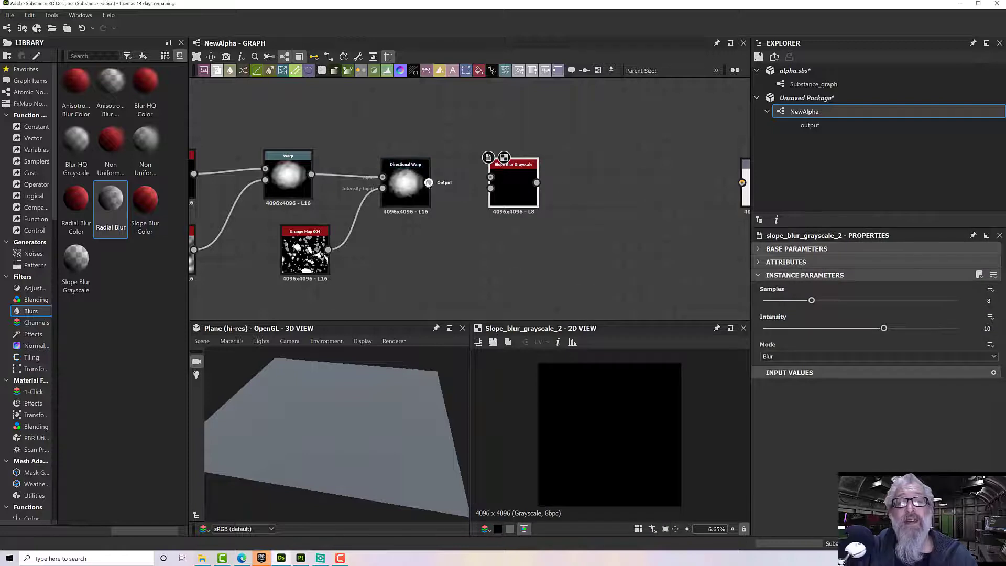
{"action": "left_click_drag", "start_coordinate": [429, 183], "coordinate": [523, 182]}
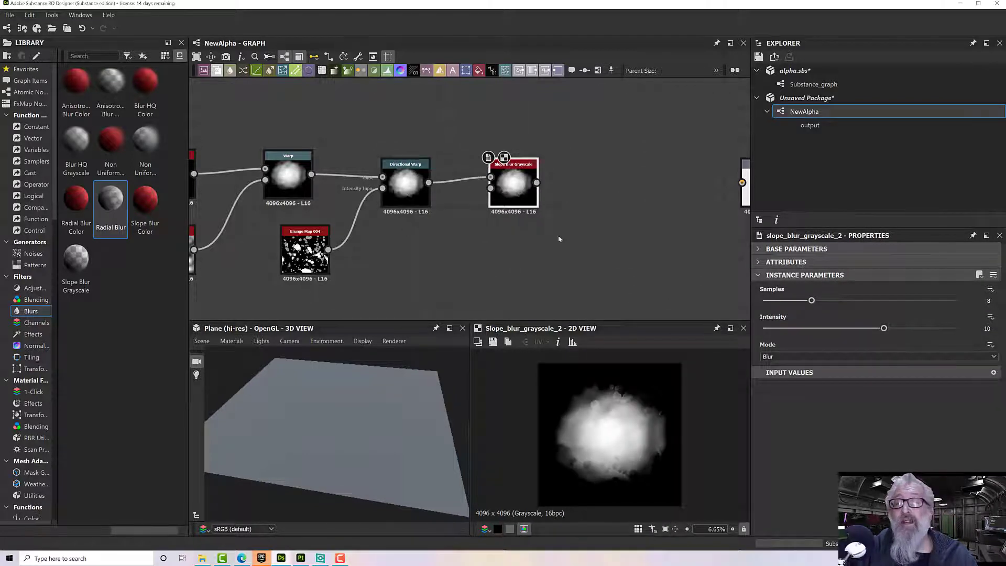
{"action": "scroll", "coordinate": [515, 188], "scroll_direction": "up", "scroll_amount": 5}
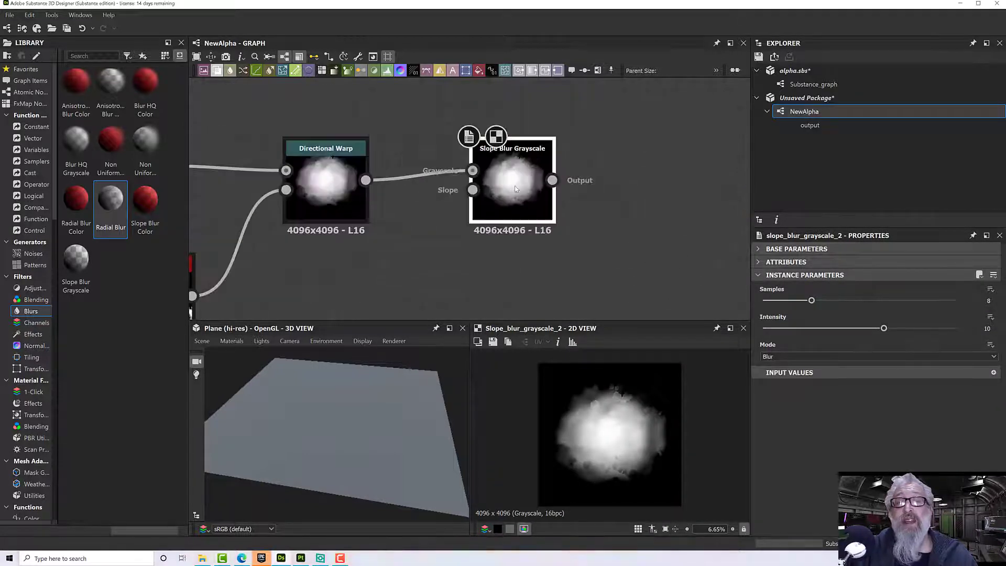
{"action": "scroll", "coordinate": [463, 268], "scroll_direction": "down", "scroll_amount": 5}
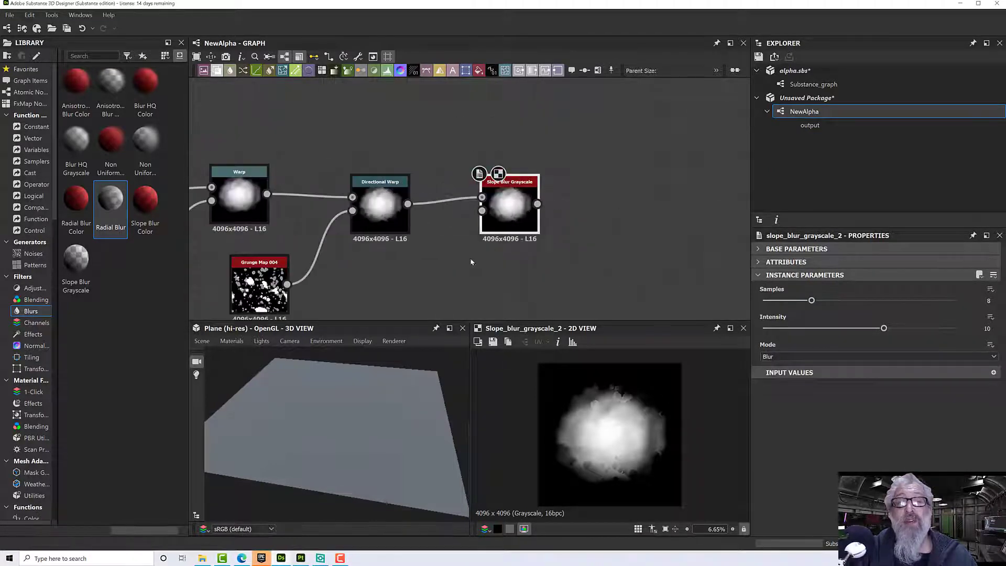
{"action": "left_click_drag", "start_coordinate": [287, 284], "coordinate": [481, 212]}
- Lower the slope blur intensity to 1.25 and tidy the node chain
{"action": "scroll", "coordinate": [499, 215], "scroll_direction": "up", "scroll_amount": 3}
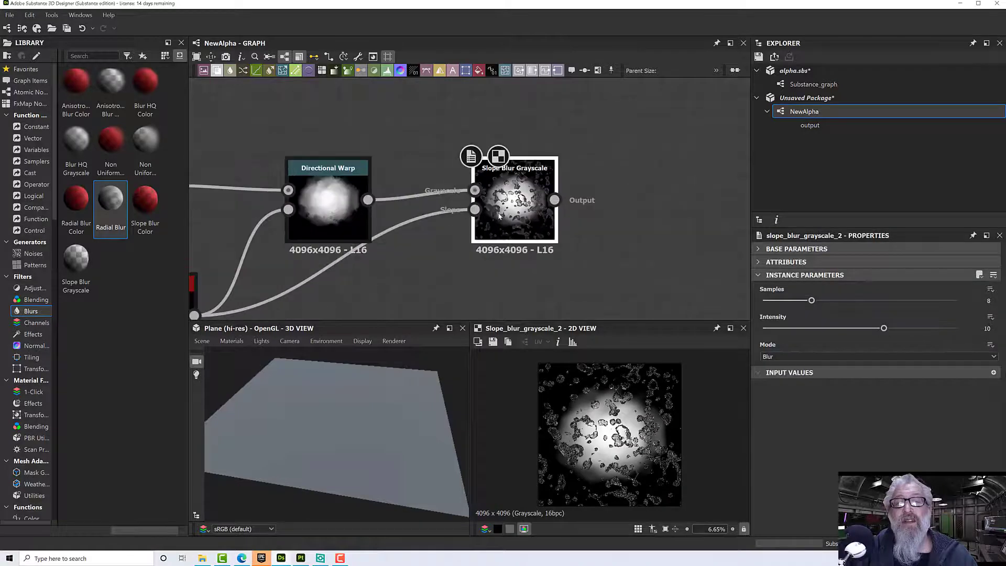
{"action": "scroll", "coordinate": [500, 217], "scroll_direction": "up", "scroll_amount": 2}
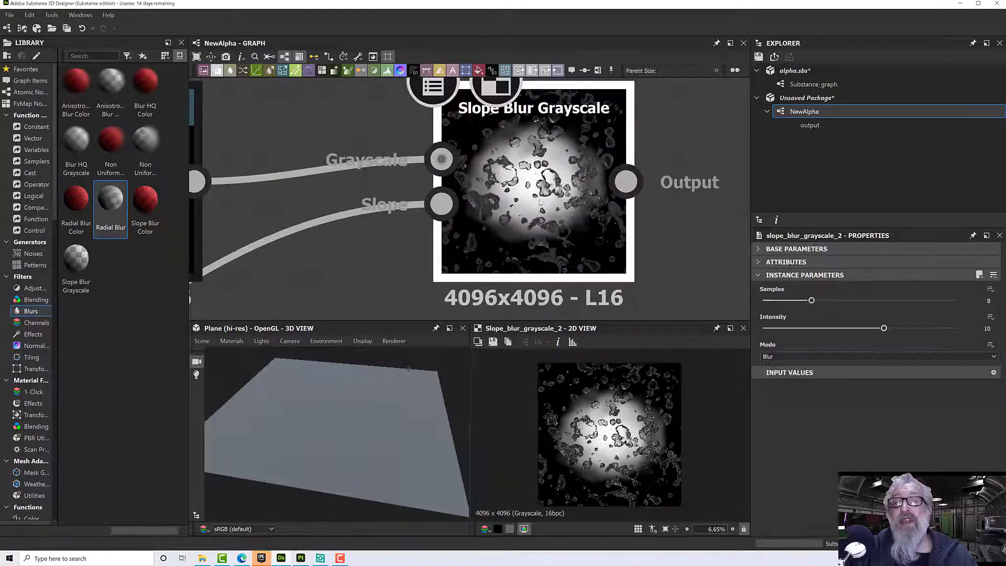
{"action": "left_click_drag", "start_coordinate": [884, 328], "coordinate": [778, 332]}
{"action": "scroll", "coordinate": [663, 287], "scroll_direction": "down", "scroll_amount": 2}
{"action": "scroll", "coordinate": [572, 213], "scroll_direction": "up", "scroll_amount": 2}
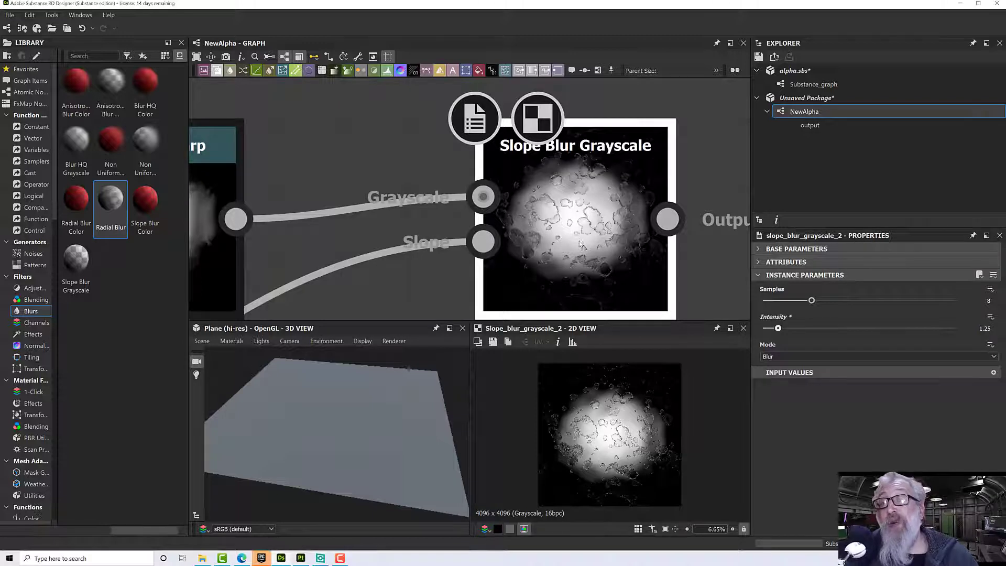
{"action": "scroll", "coordinate": [576, 234], "scroll_direction": "down", "scroll_amount": 3}
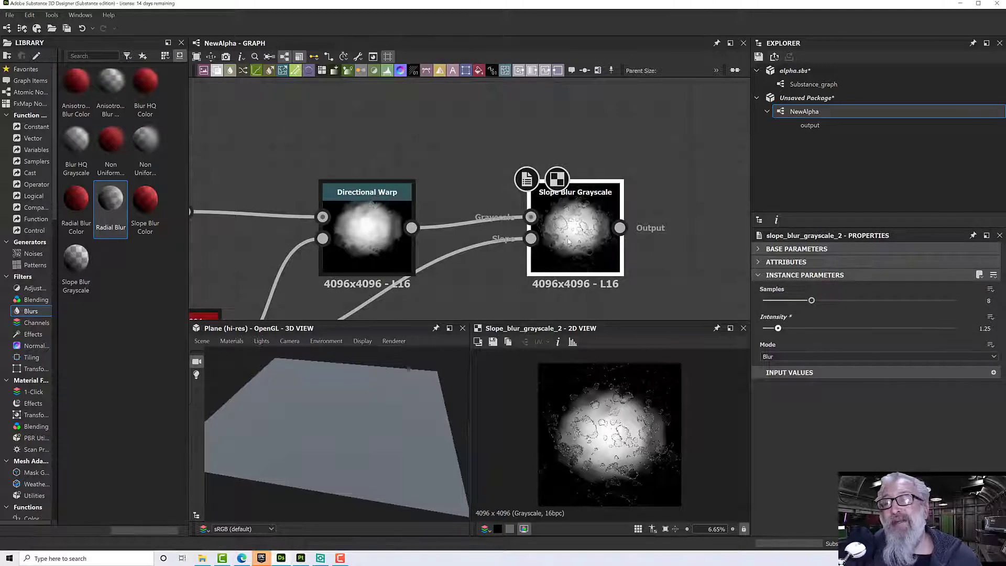
{"action": "scroll", "coordinate": [523, 292], "scroll_direction": "down", "scroll_amount": 3}
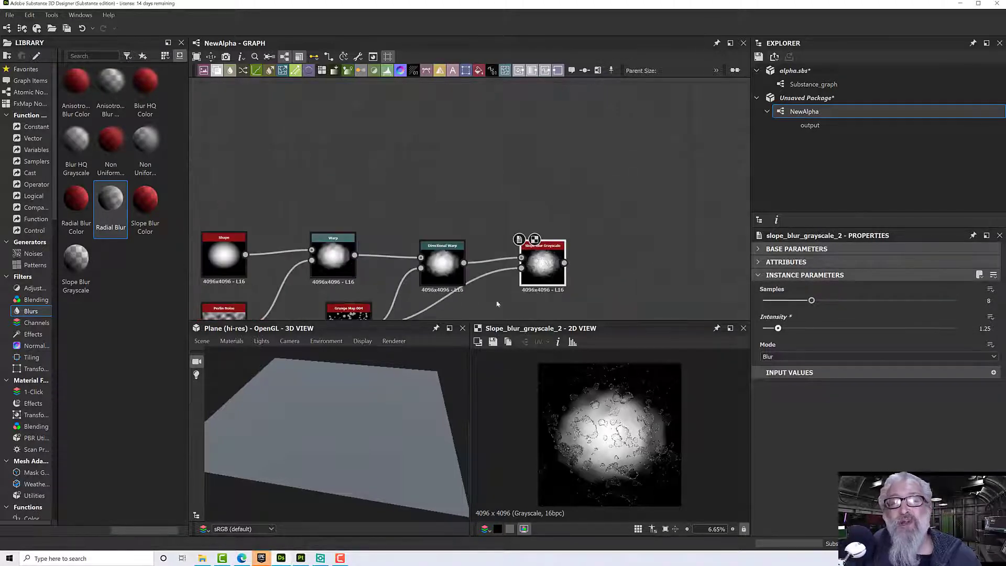
{"action": "middle_click_drag", "start_coordinate": [494, 301], "coordinate": [525, 270]}
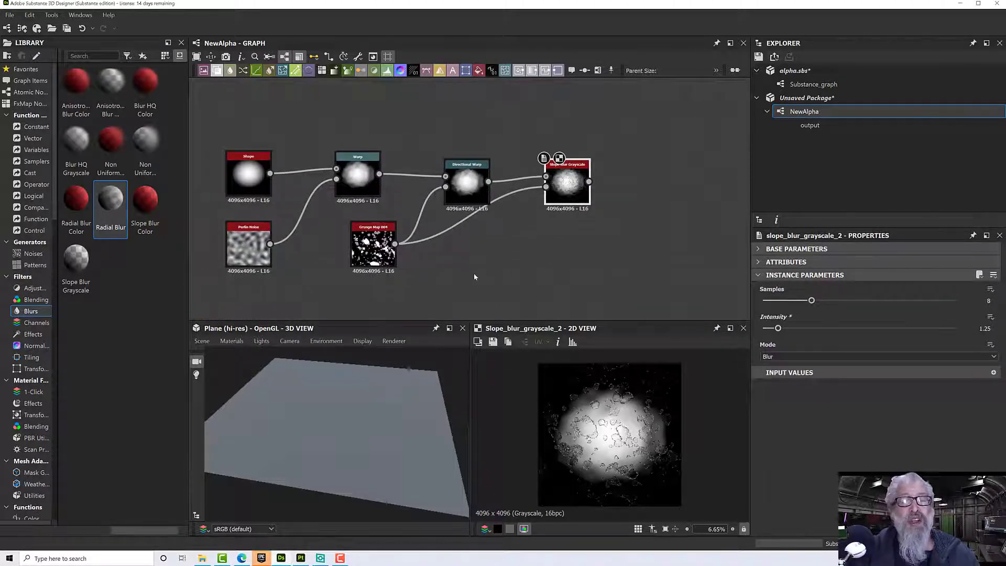
{"action": "left_click_drag", "start_coordinate": [385, 245], "coordinate": [376, 245]}
- Replace the Grunge Map 004 slope link with a new Perlin Noise driving the Slope input
{"action": "left_click", "coordinate": [514, 224]}
{"action": "key", "text": "Delete"}
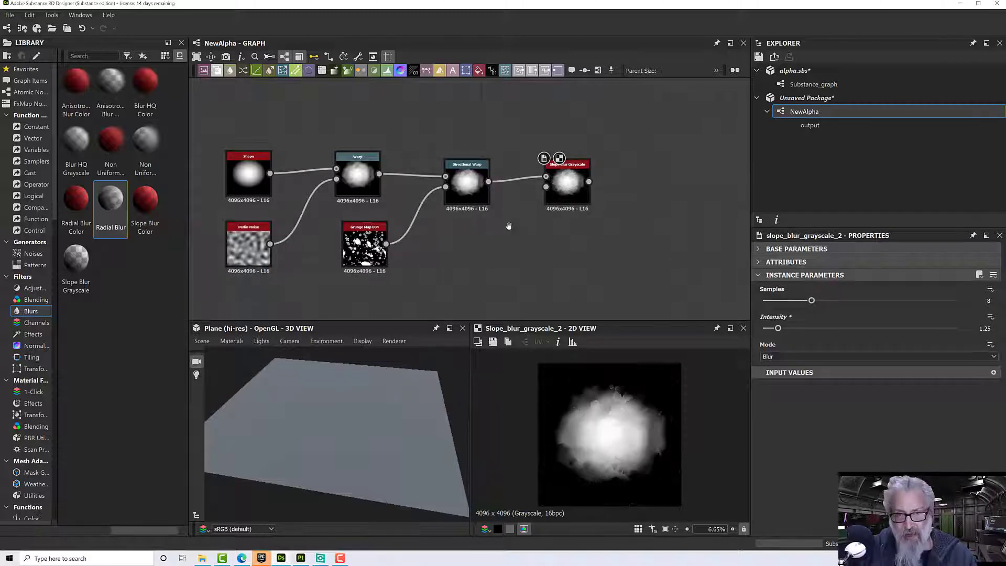
{"action": "key", "text": "space"}
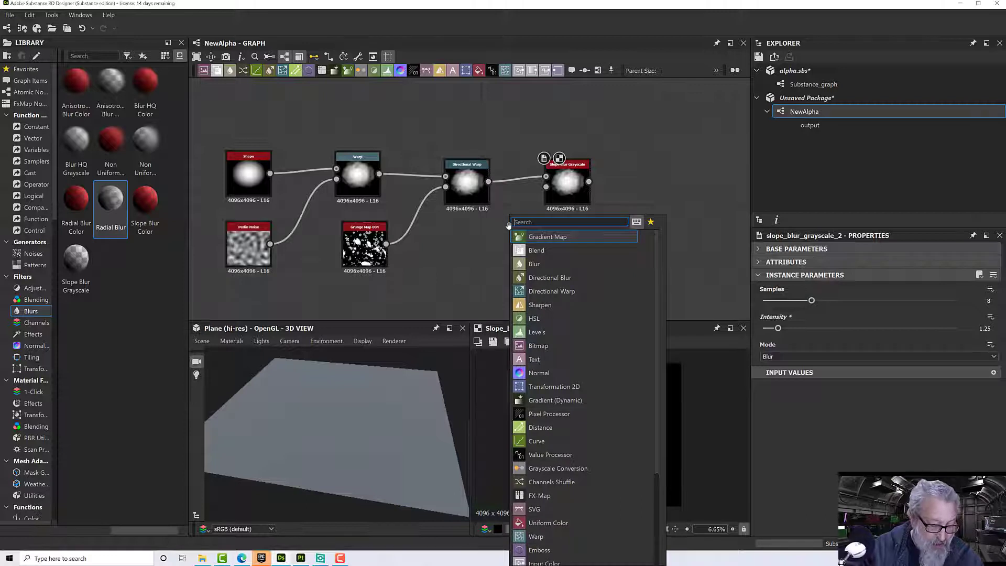
{"action": "type", "text": "per"}
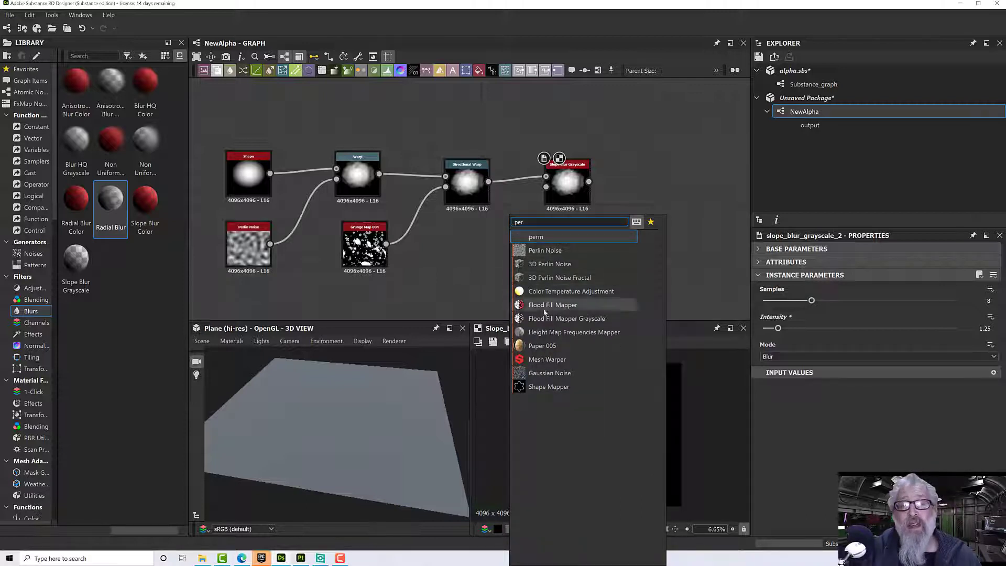
{"action": "left_click", "coordinate": [554, 250]}
{"action": "left_click_drag", "start_coordinate": [523, 242], "coordinate": [545, 188]}
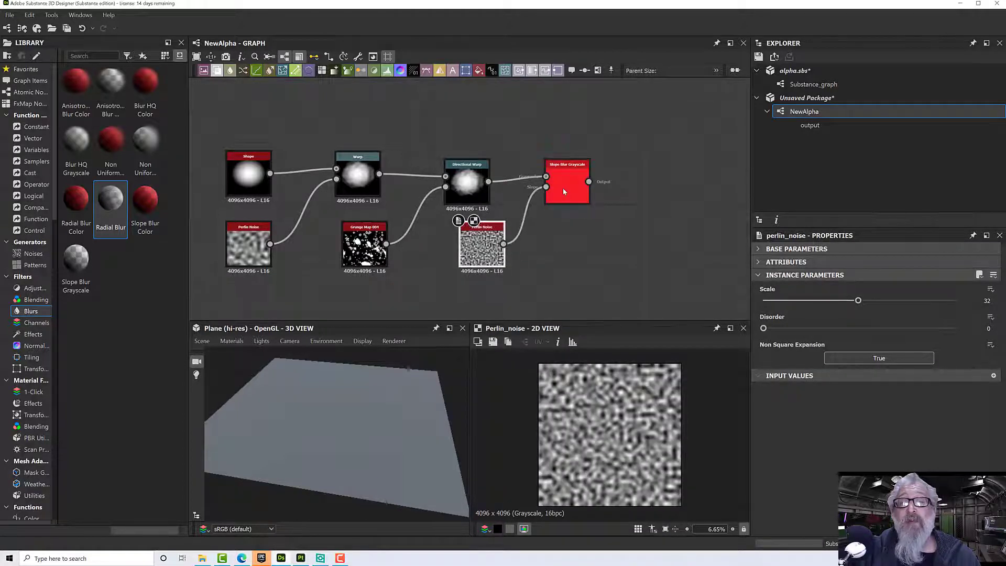
- Set the Slope Blur Grayscale intensity to 1.73
{"action": "left_click", "coordinate": [563, 189]}
{"action": "scroll", "coordinate": [564, 192], "scroll_direction": "up", "scroll_amount": 3}
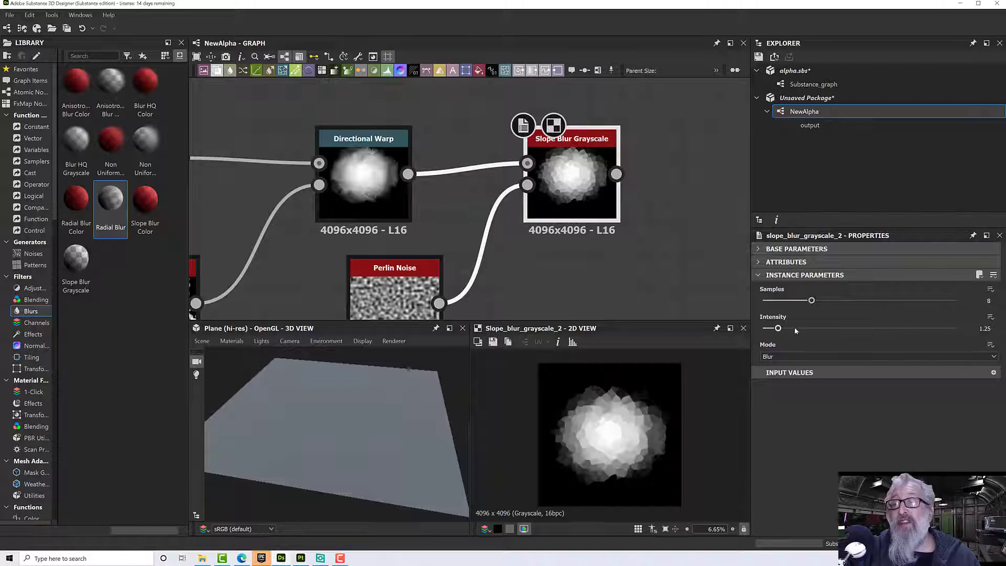
{"action": "mouse_move", "coordinate": [779, 331]}
{"action": "left_mouse_down"}
{"action": "mouse_move", "coordinate": [759, 335]}
{"action": "mouse_move", "coordinate": [859, 329]}
{"action": "mouse_move", "coordinate": [785, 334]}
{"action": "left_mouse_up"}
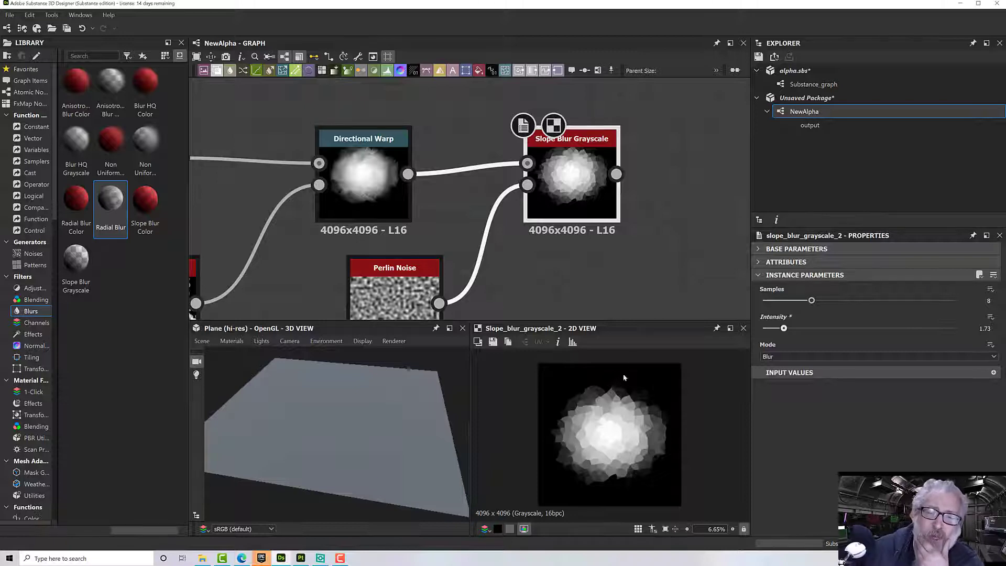
{"action": "scroll", "coordinate": [592, 241], "scroll_direction": "down", "scroll_amount": 3}
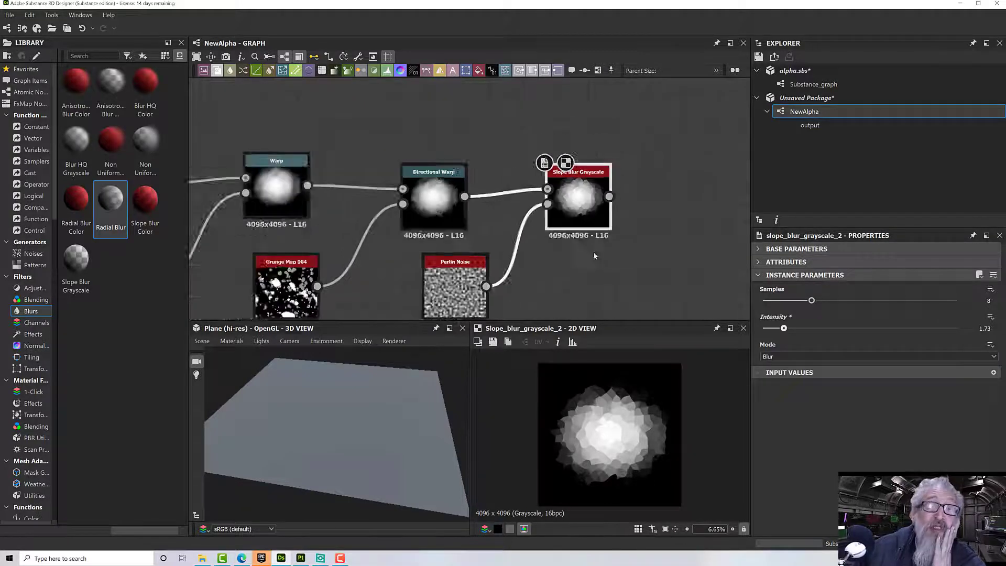
- Connect Slope Blur Grayscale to the Output node and arrange the graph around it
{"action": "middle_click_drag", "start_coordinate": [593, 253], "coordinate": [581, 271]}
{"action": "scroll", "coordinate": [524, 264], "scroll_direction": "down", "scroll_amount": 3}
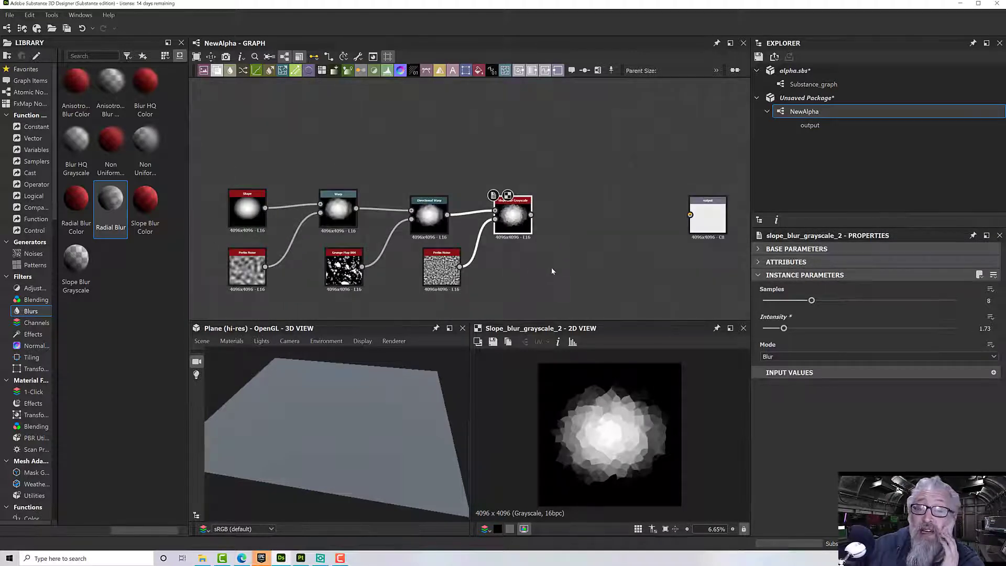
{"action": "scroll", "coordinate": [551, 267], "scroll_direction": "up", "scroll_amount": 2}
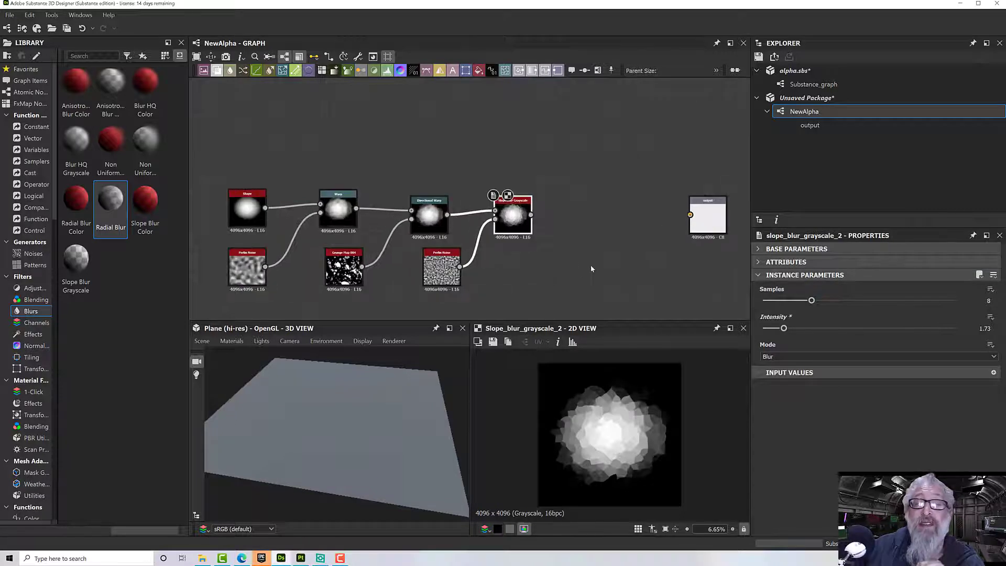
{"action": "middle_click_drag", "start_coordinate": [563, 244], "coordinate": [478, 247]}
{"action": "left_click_drag", "start_coordinate": [455, 226], "coordinate": [545, 234]}
{"action": "left_click", "coordinate": [544, 234]}
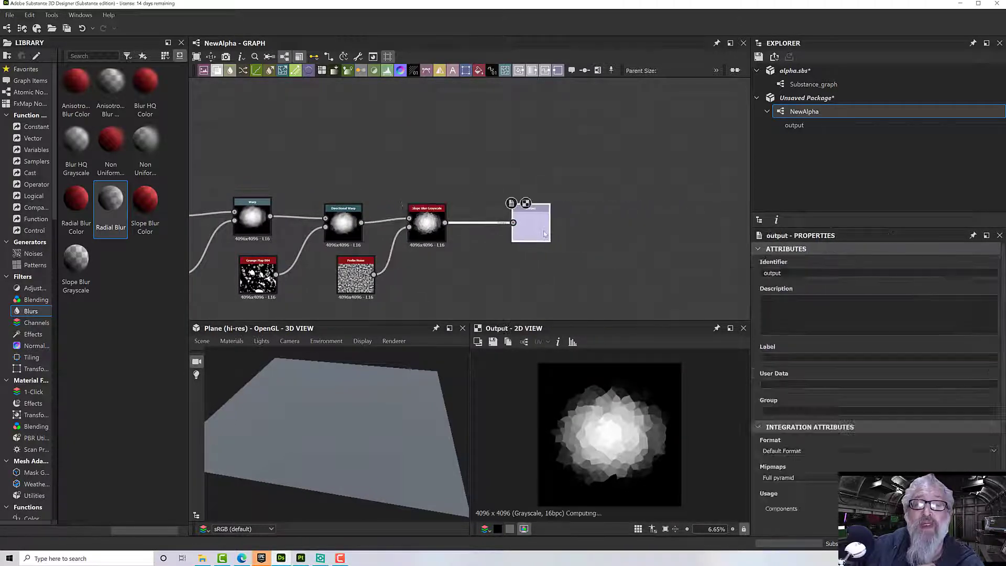
{"action": "scroll", "coordinate": [520, 231], "scroll_direction": "up", "scroll_amount": 2}
{"action": "scroll", "coordinate": [521, 231], "scroll_direction": "down", "scroll_amount": 4}
{"action": "middle_click_drag", "start_coordinate": [529, 239], "coordinate": [563, 235]}
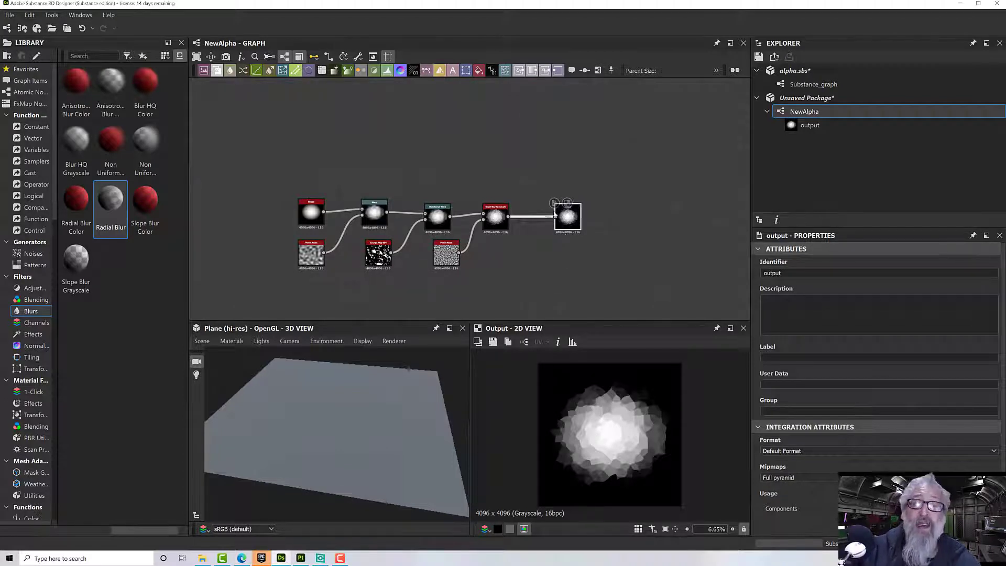
{"action": "left_click_drag", "start_coordinate": [574, 218], "coordinate": [659, 219]}
{"action": "left_click", "coordinate": [545, 256]}
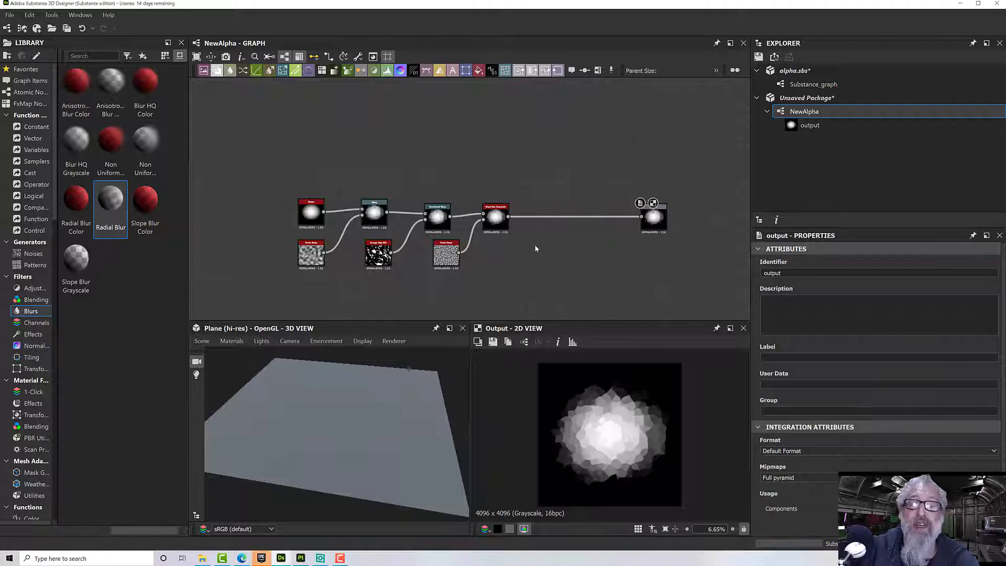
- Add a Shape node above the slope blur, set its pattern to Paraboloid, and search for Blend
{"action": "key", "text": "space"}
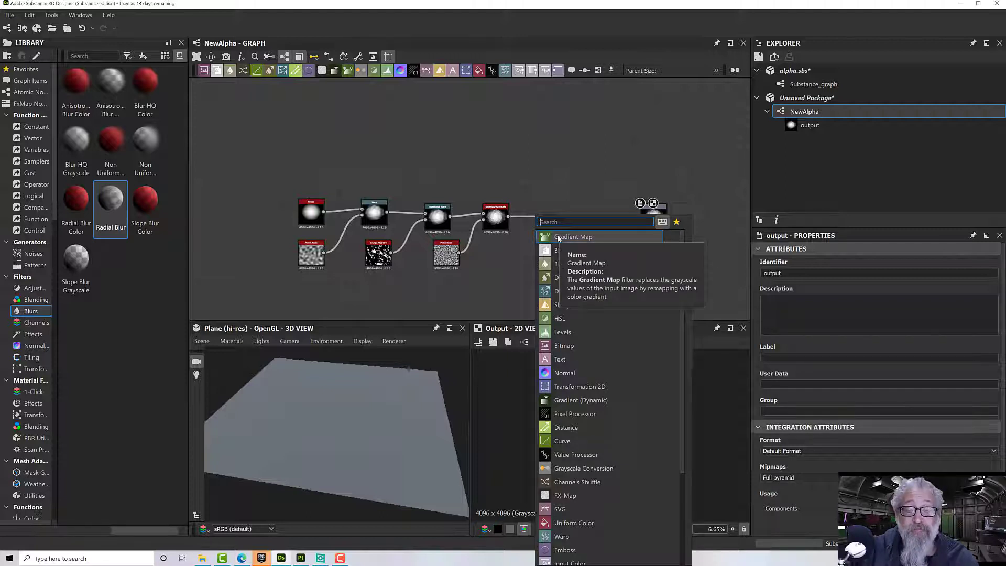
{"action": "type", "text": "s"}
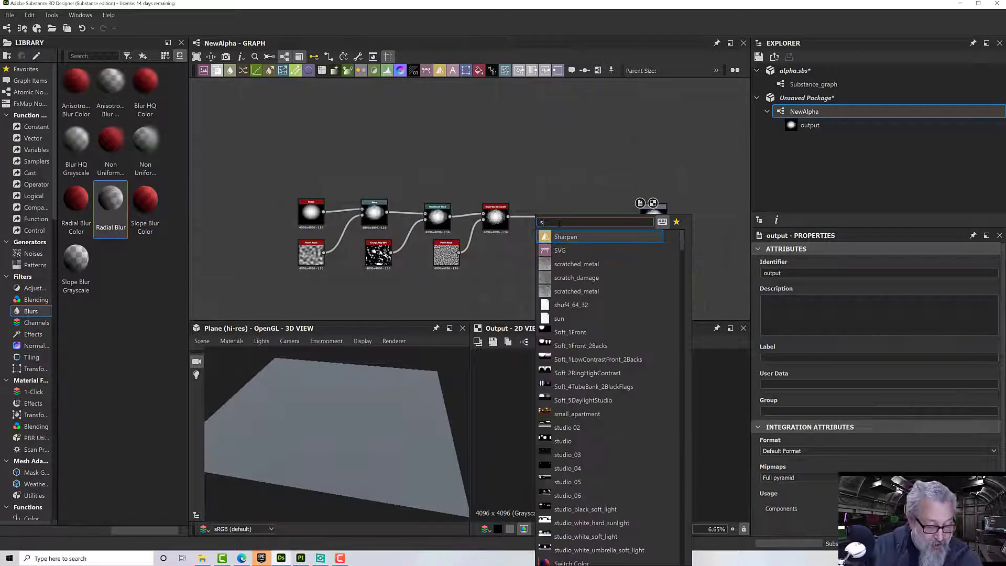
{"action": "type", "text": "hape"}
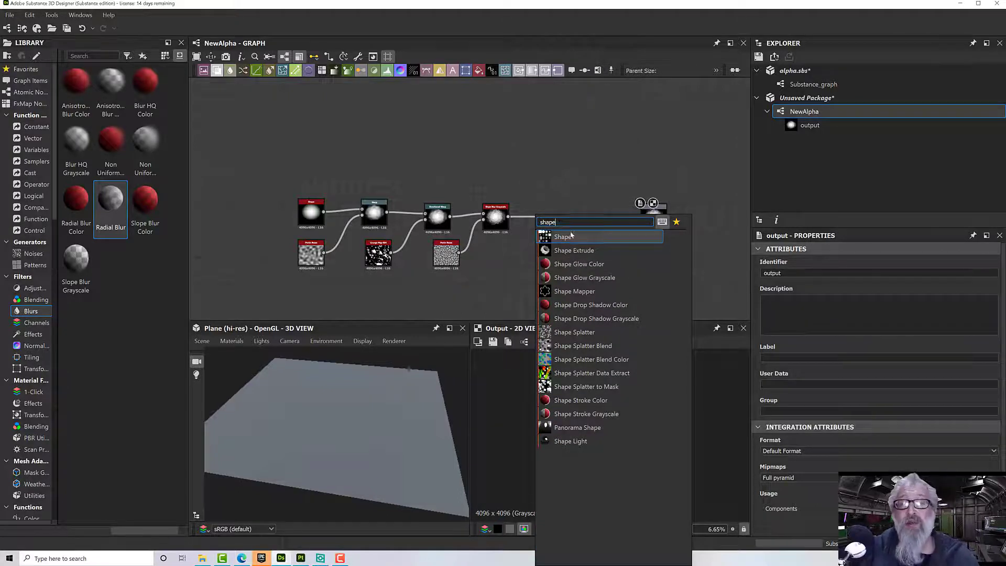
{"action": "left_click", "coordinate": [568, 237]}
{"action": "left_click_drag", "start_coordinate": [541, 251], "coordinate": [504, 179]}
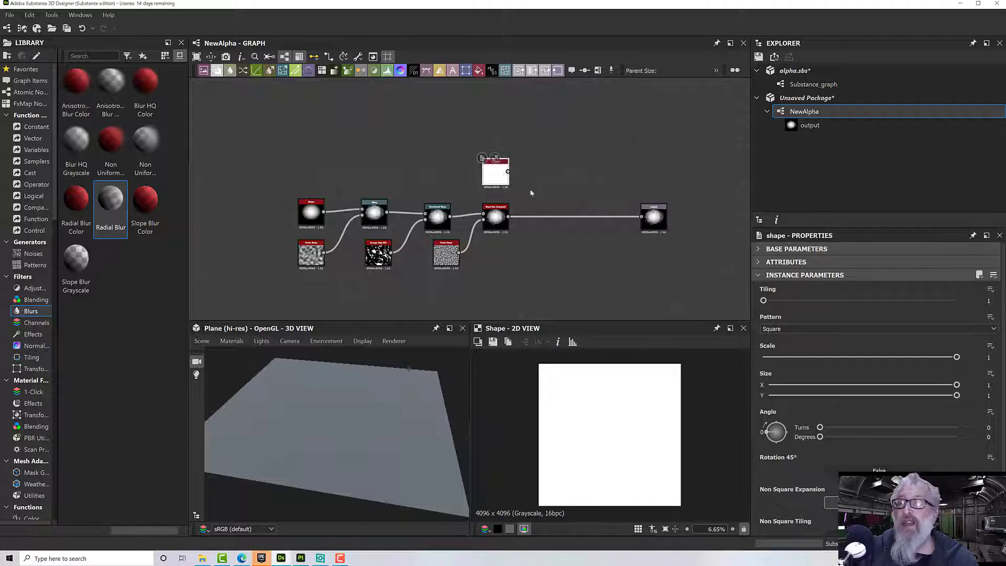
{"action": "left_click", "coordinate": [798, 328]}
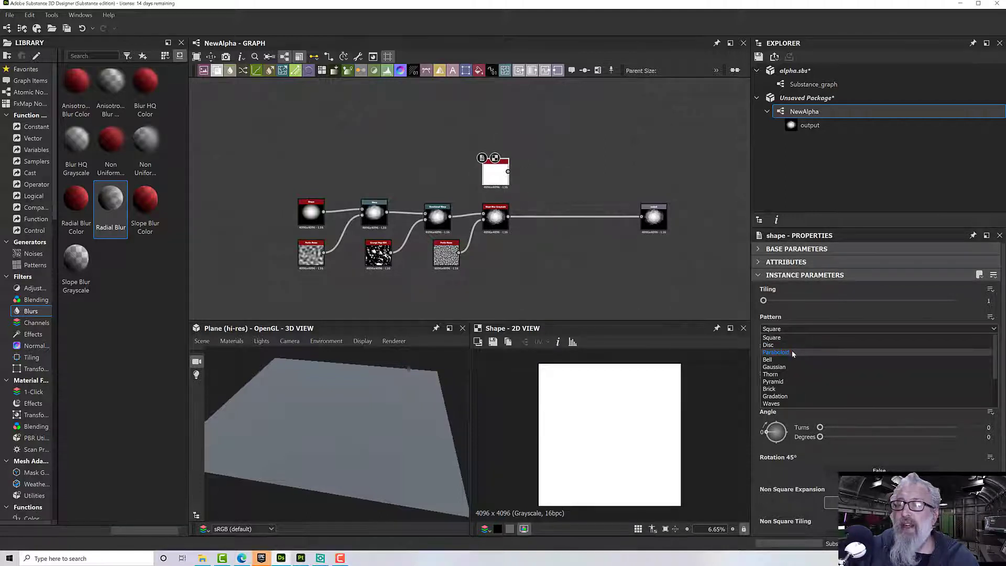
{"action": "left_click", "coordinate": [775, 352]}
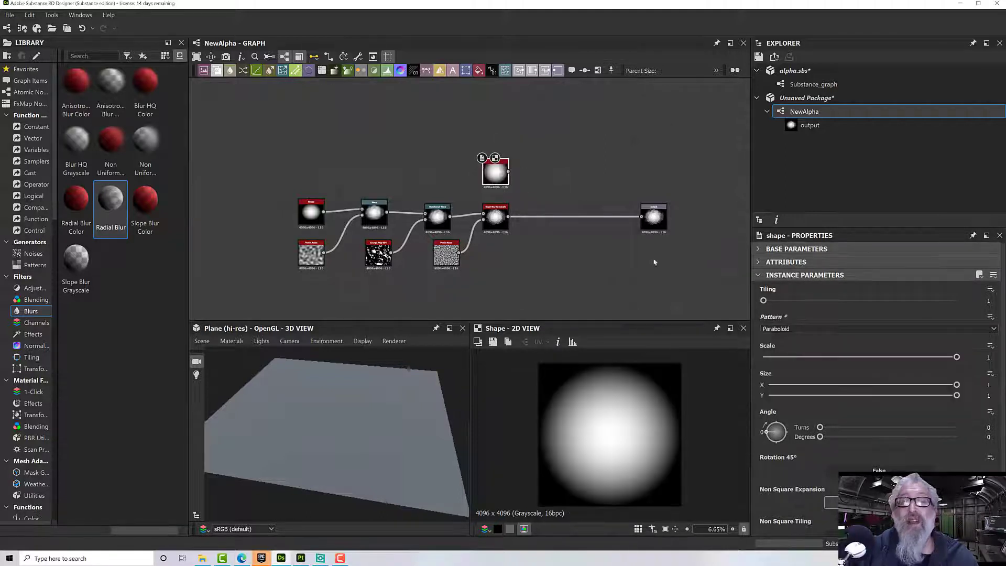
{"action": "scroll", "coordinate": [572, 225], "scroll_direction": "up", "scroll_amount": 1}
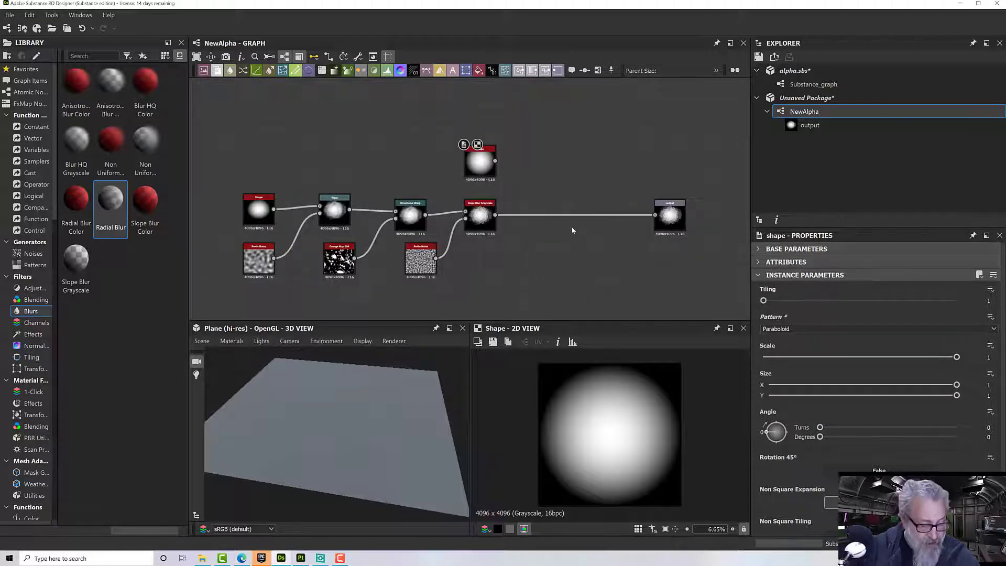
{"action": "key", "text": "space"}
{"action": "type", "text": "blend"}
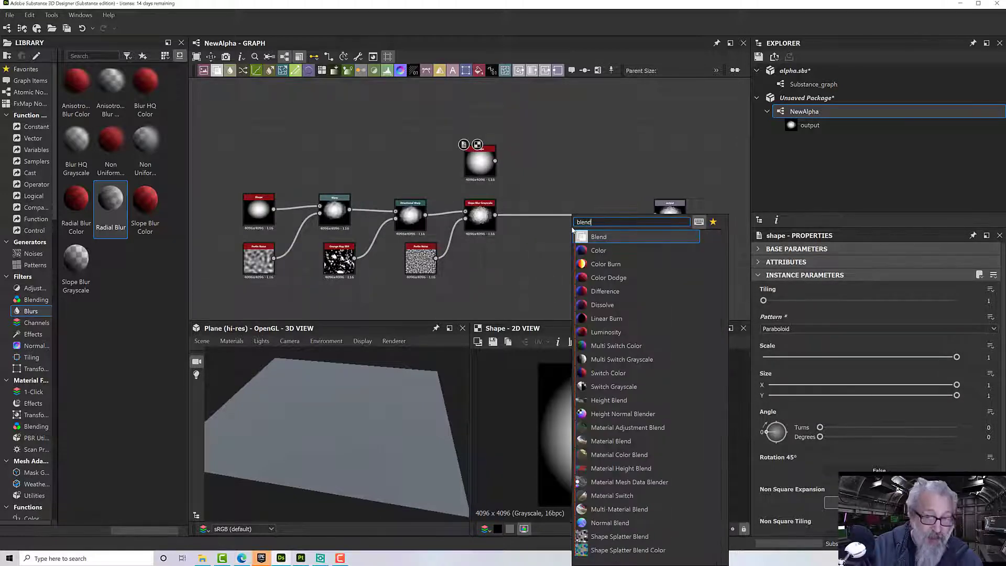
- Add a Blend node fed by the Shape and Slope Blur Grayscale, initially in Subtract mode
{"action": "left_click", "coordinate": [582, 235]}
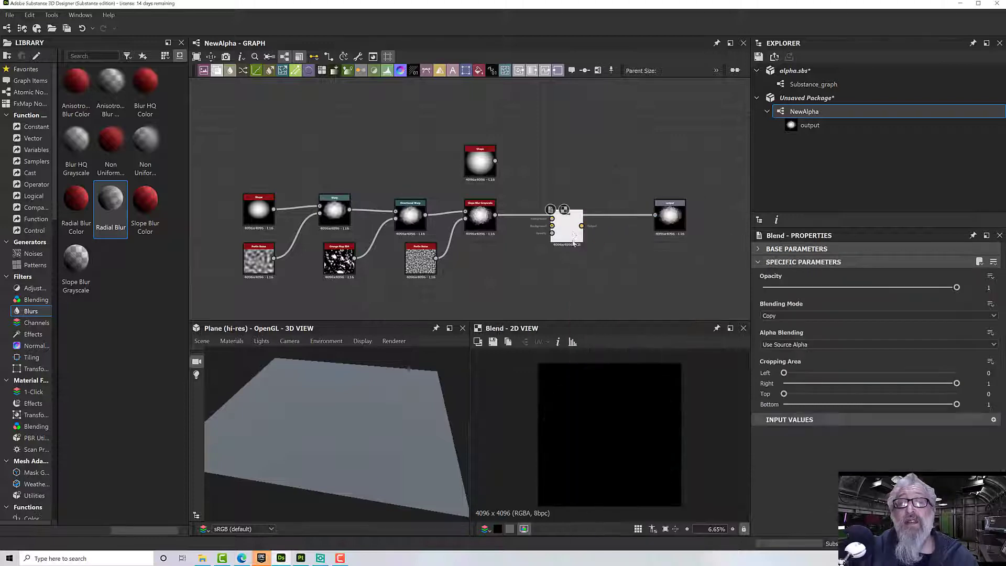
{"action": "left_click_drag", "start_coordinate": [576, 230], "coordinate": [573, 200]}
{"action": "left_click_drag", "start_coordinate": [494, 161], "coordinate": [552, 186]}
{"action": "left_click_drag", "start_coordinate": [496, 214], "coordinate": [552, 192]}
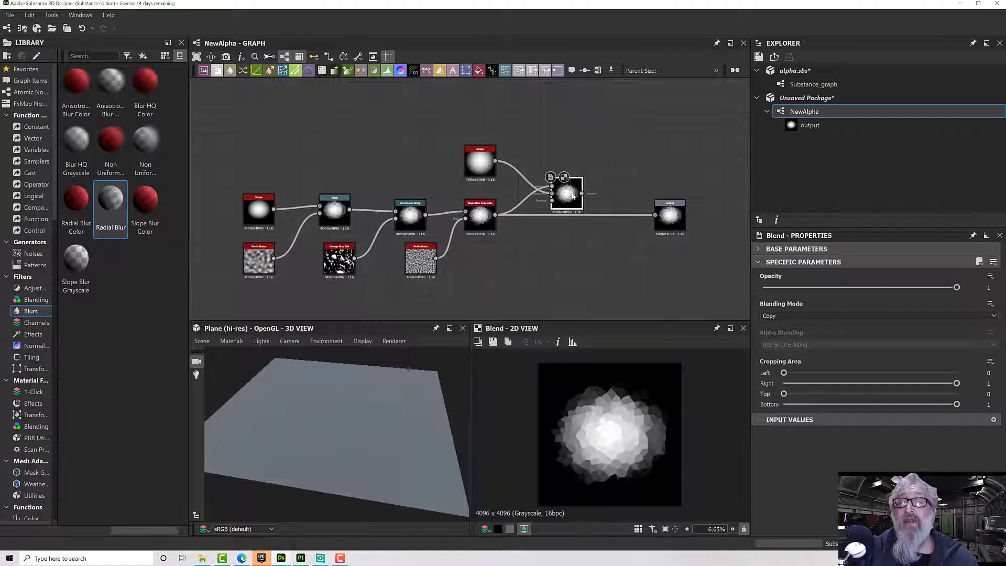
{"action": "left_click", "coordinate": [789, 315]}
{"action": "left_click", "coordinate": [785, 338]}
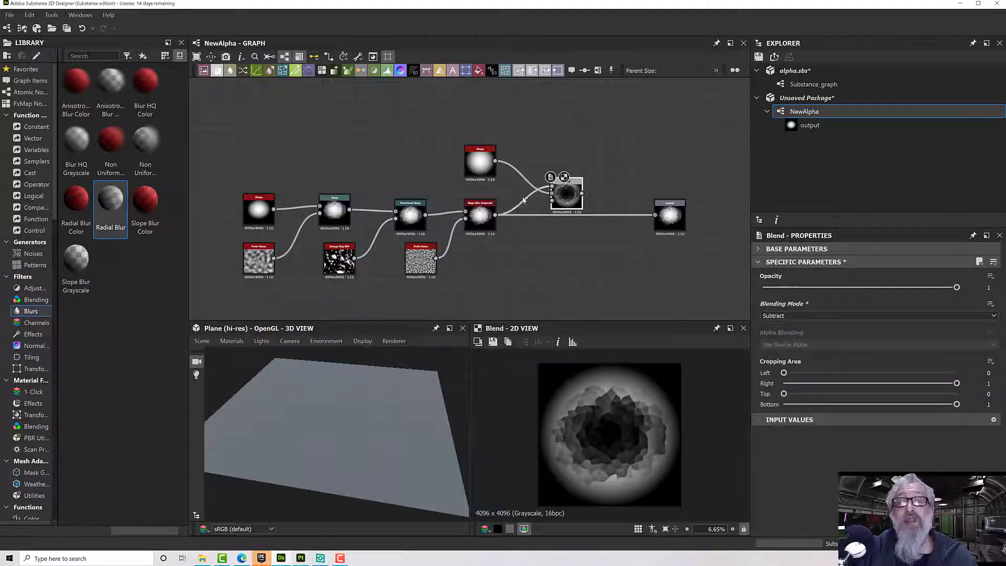
- Swap the Blend node's two inputs and switch its blending mode to Multiply
{"action": "scroll", "coordinate": [571, 207], "scroll_direction": "up", "scroll_amount": 3}
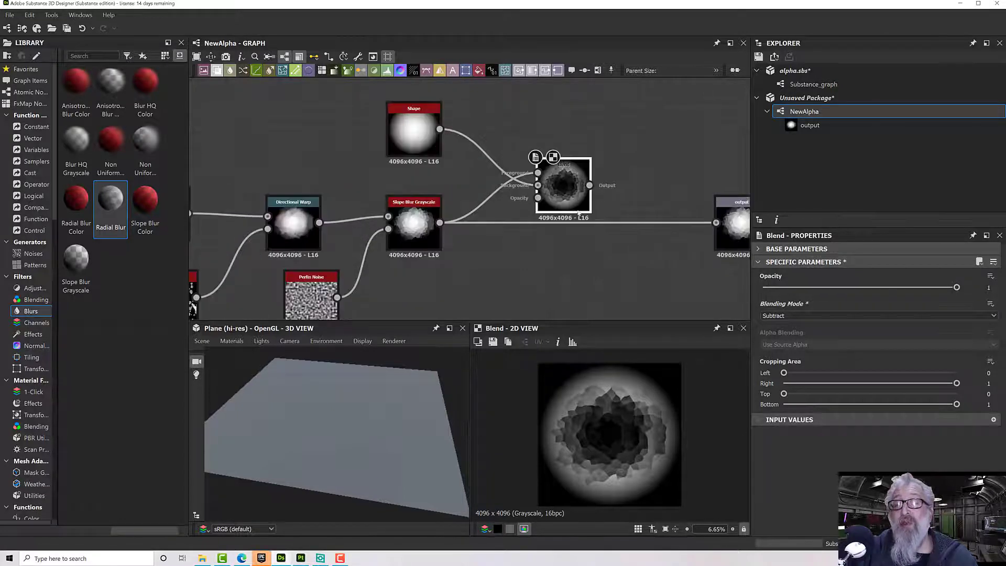
{"action": "left_click_drag", "start_coordinate": [499, 152], "coordinate": [517, 194]}
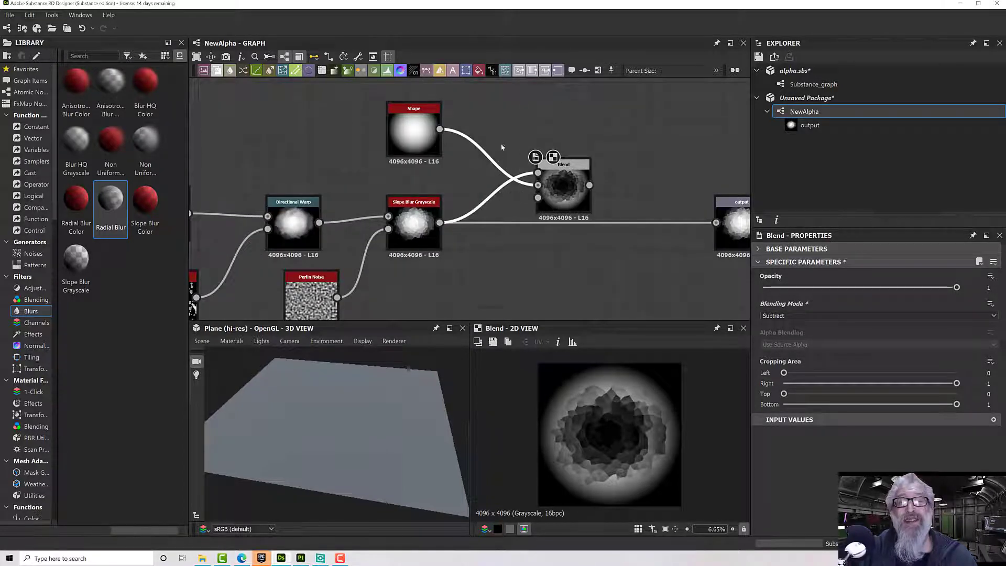
{"action": "left_click_drag", "start_coordinate": [499, 139], "coordinate": [514, 189]}
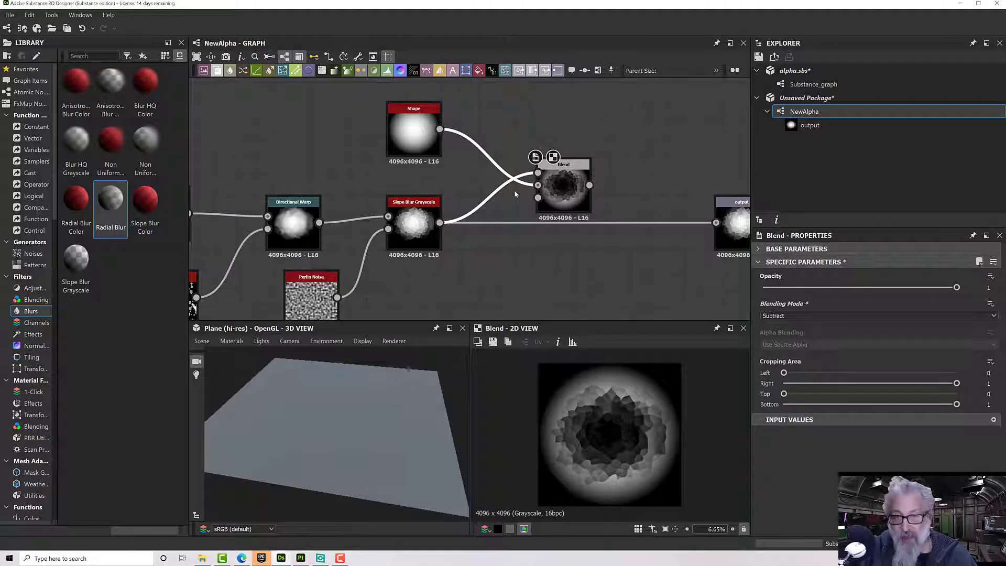
{"action": "key", "text": "x"}
{"action": "left_click", "coordinate": [559, 187]}
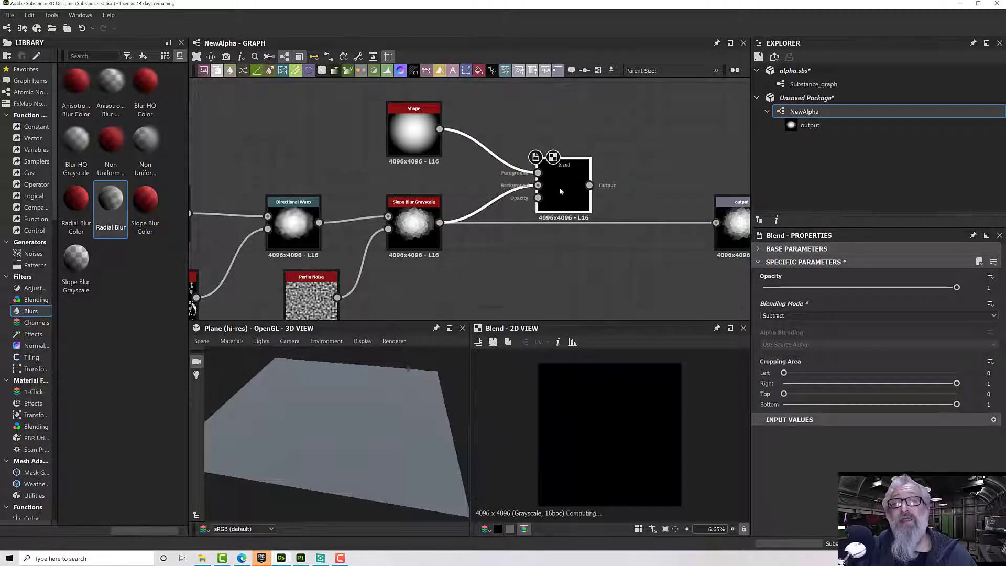
{"action": "left_click", "coordinate": [776, 316]}
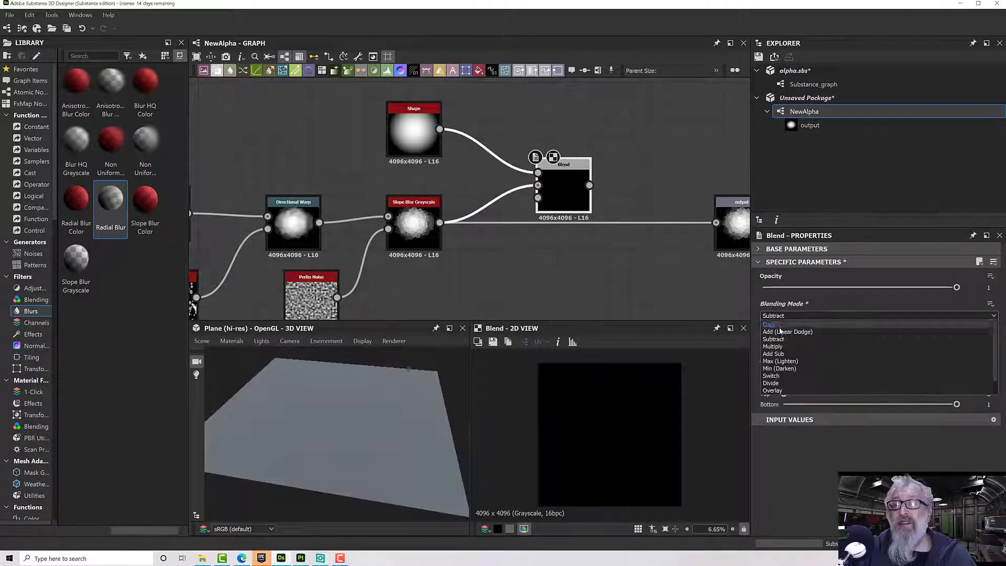
{"action": "left_click", "coordinate": [781, 346]}
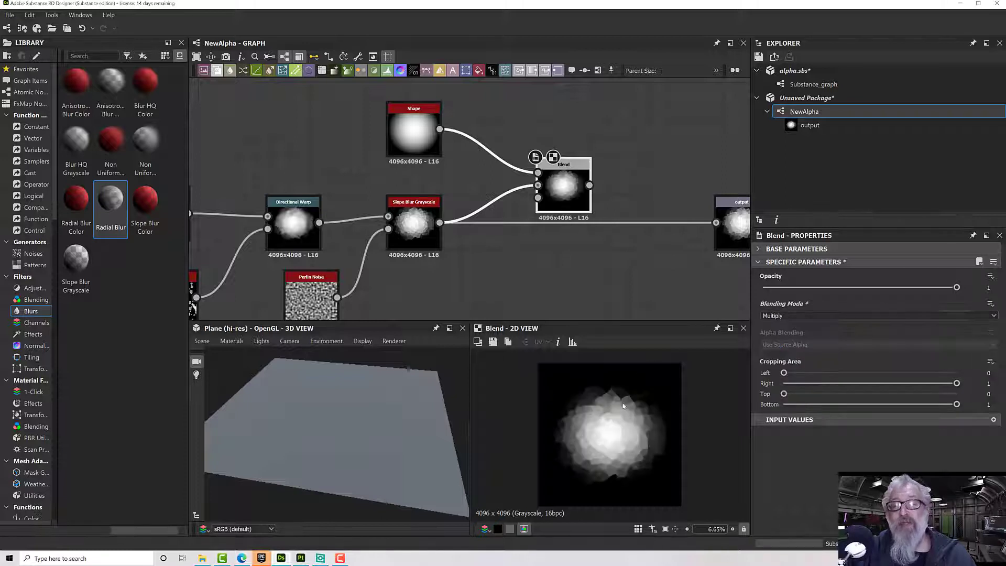
{"action": "scroll", "coordinate": [623, 405], "scroll_direction": "up", "scroll_amount": 1}
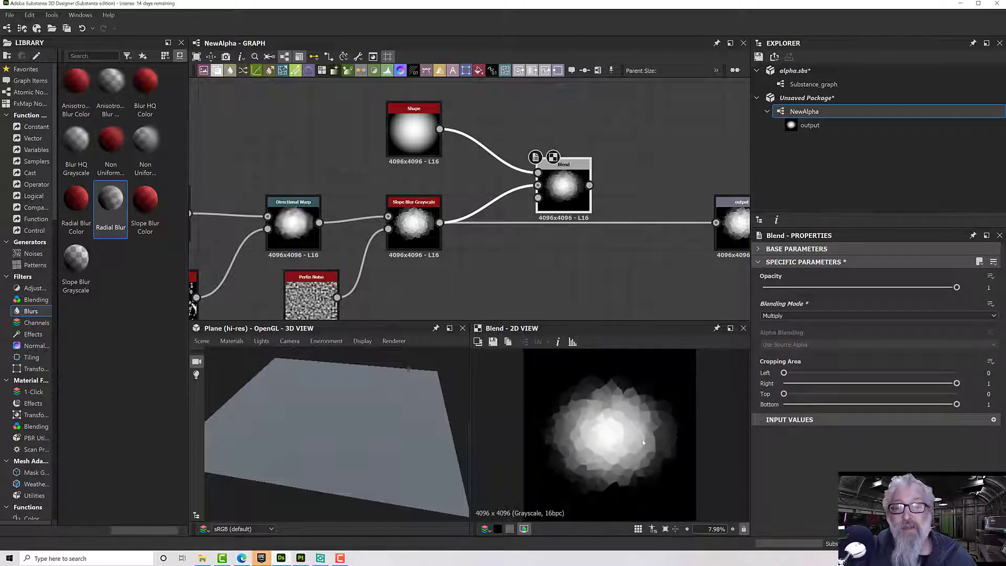
- Scale the Paraboloid Shape sphere down to 0.95, checking the Blend result
{"action": "left_click", "coordinate": [414, 131]}
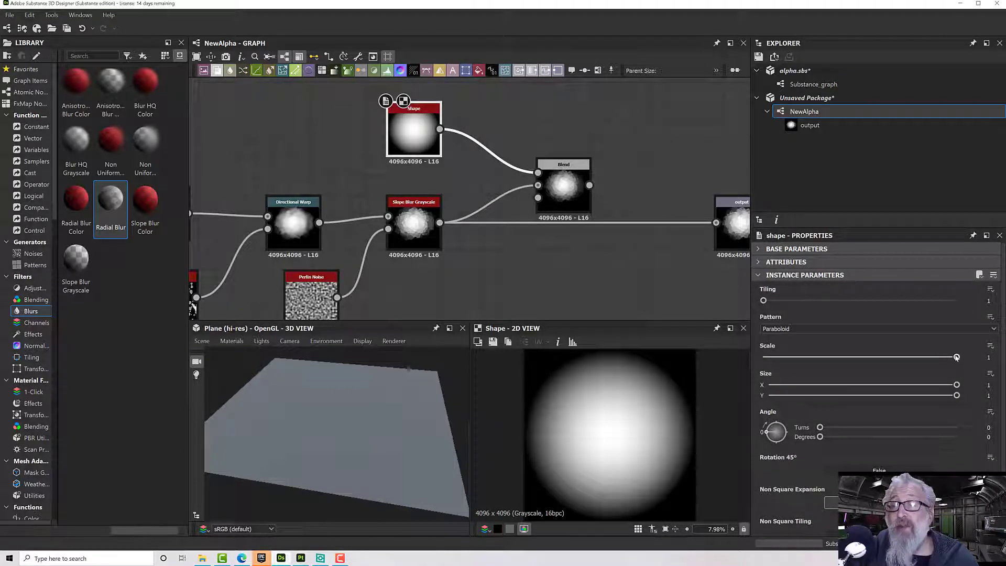
{"action": "left_click_drag", "start_coordinate": [957, 357], "coordinate": [924, 358]}
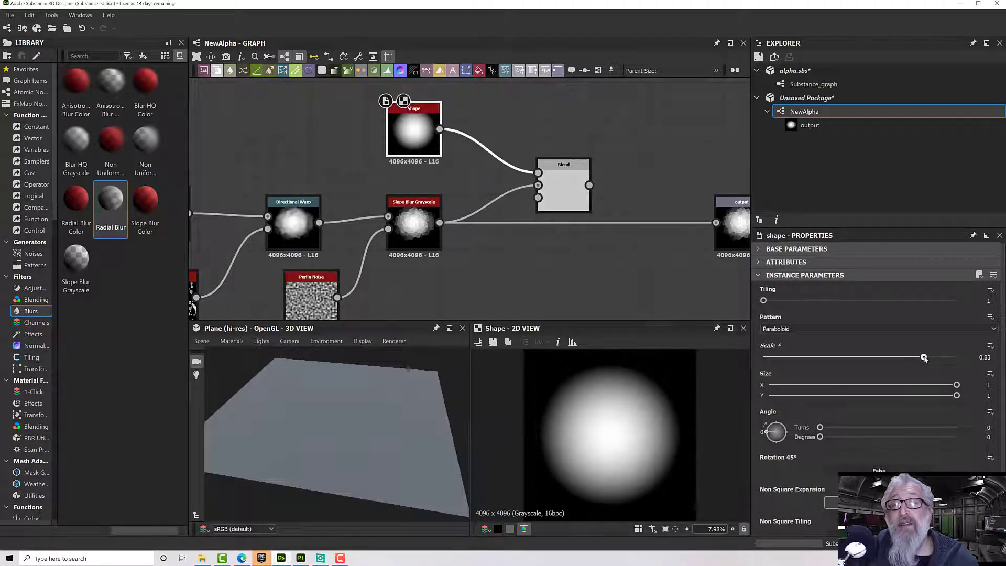
{"action": "left_click", "coordinate": [563, 189]}
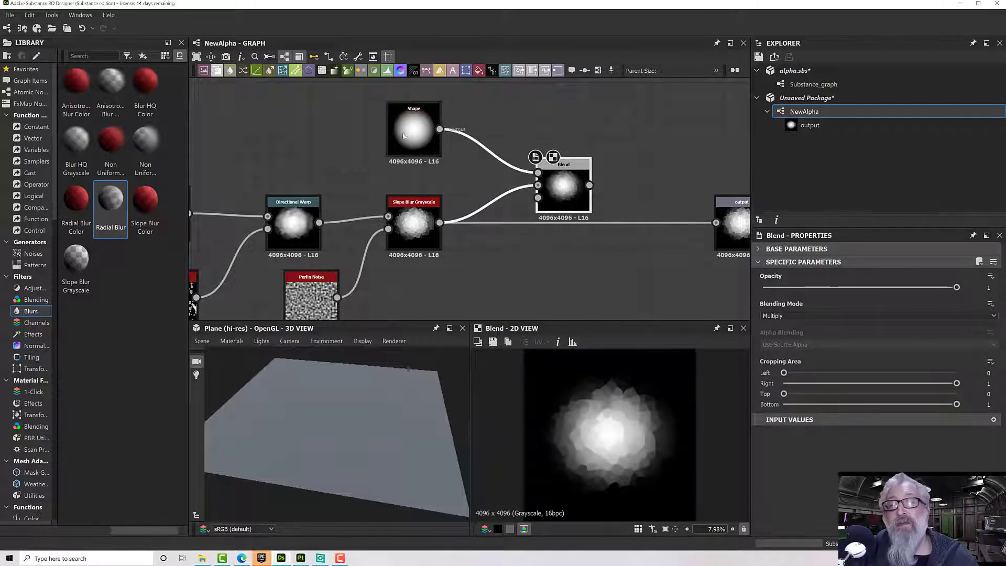
{"action": "left_click", "coordinate": [403, 135]}
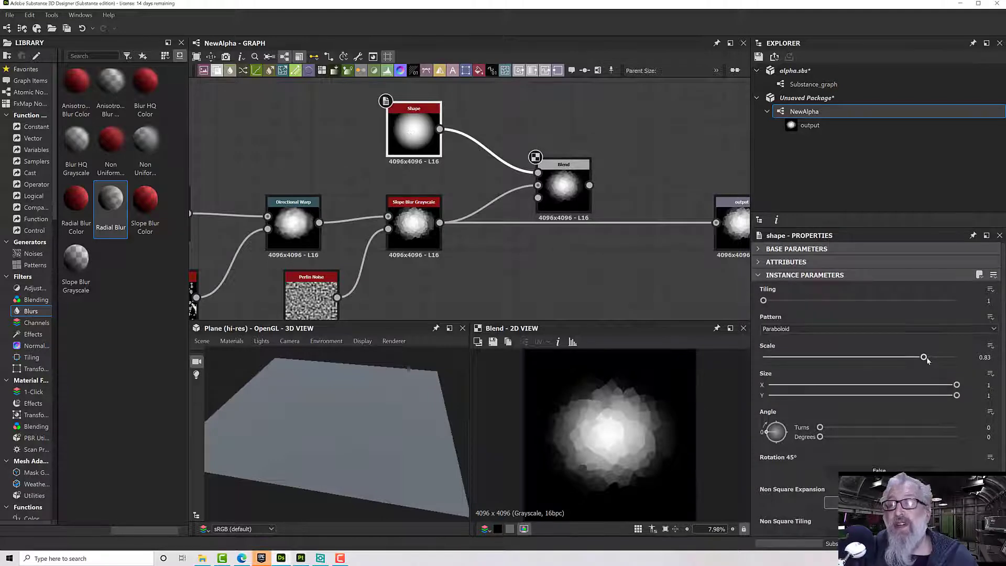
{"action": "left_click_drag", "start_coordinate": [925, 358], "coordinate": [948, 362]}
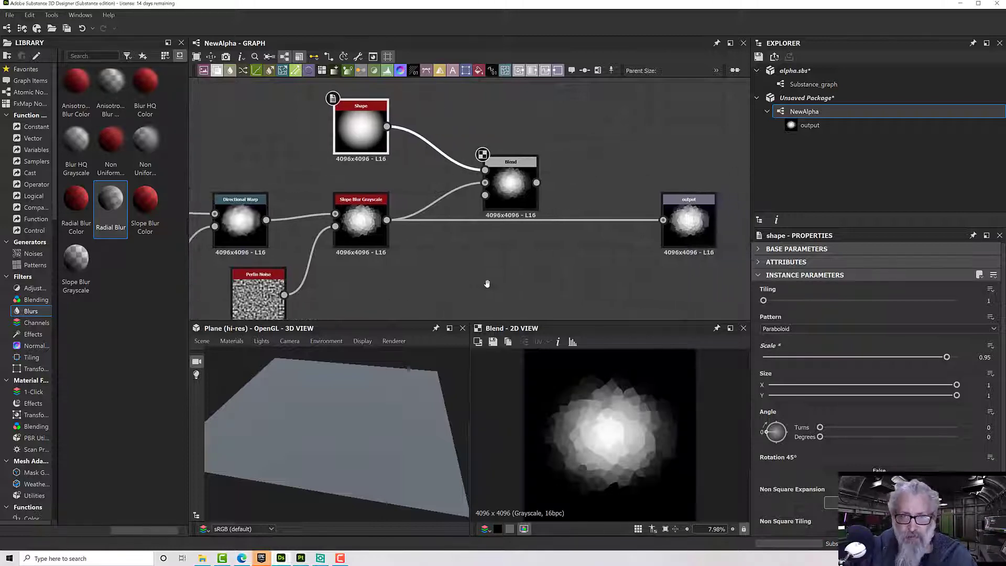
- Connect the Blend result to the Output node and preview it
{"action": "scroll", "coordinate": [482, 283], "scroll_direction": "down", "scroll_amount": 3}
{"action": "left_click_drag", "start_coordinate": [498, 204], "coordinate": [586, 230]}
{"action": "left_click_drag", "start_coordinate": [487, 216], "coordinate": [488, 232]}
{"action": "scroll", "coordinate": [523, 248], "scroll_direction": "up", "scroll_amount": 2}
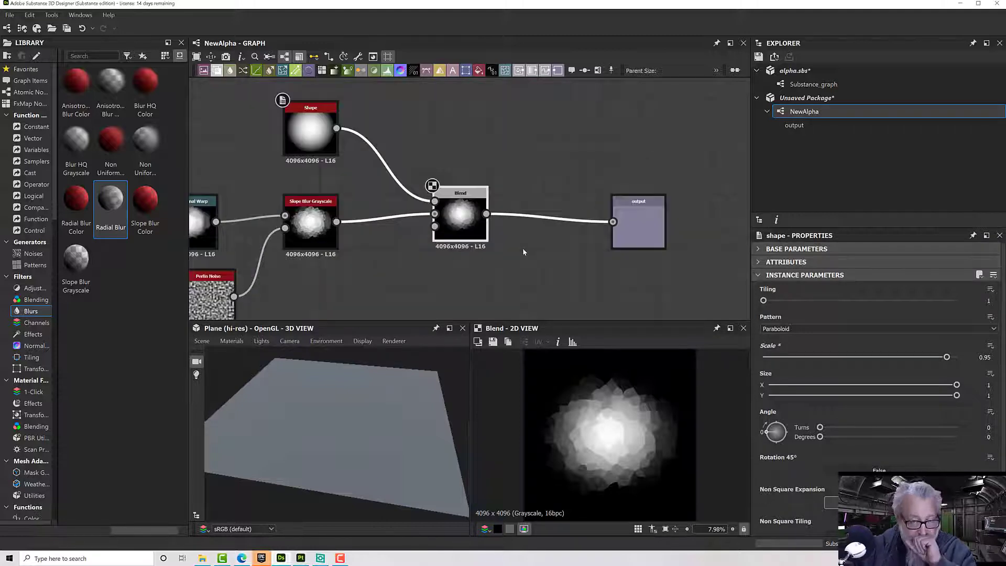
{"action": "double_click", "coordinate": [638, 223]}
{"action": "scroll", "coordinate": [546, 247], "scroll_direction": "down", "scroll_amount": 2}
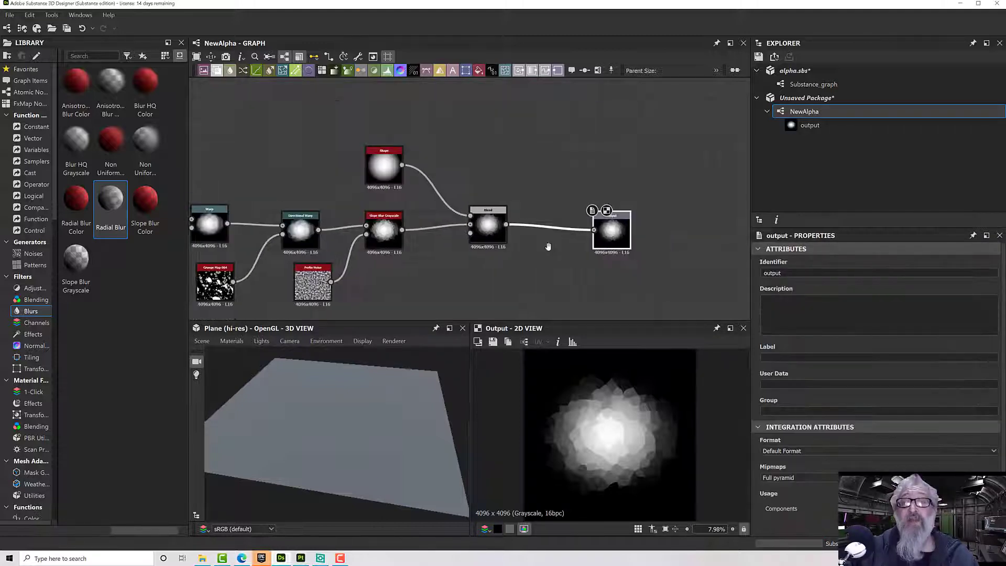
{"action": "middle_click_drag", "start_coordinate": [542, 242], "coordinate": [571, 246]}
{"action": "scroll", "coordinate": [624, 242], "scroll_direction": "down", "scroll_amount": 3}
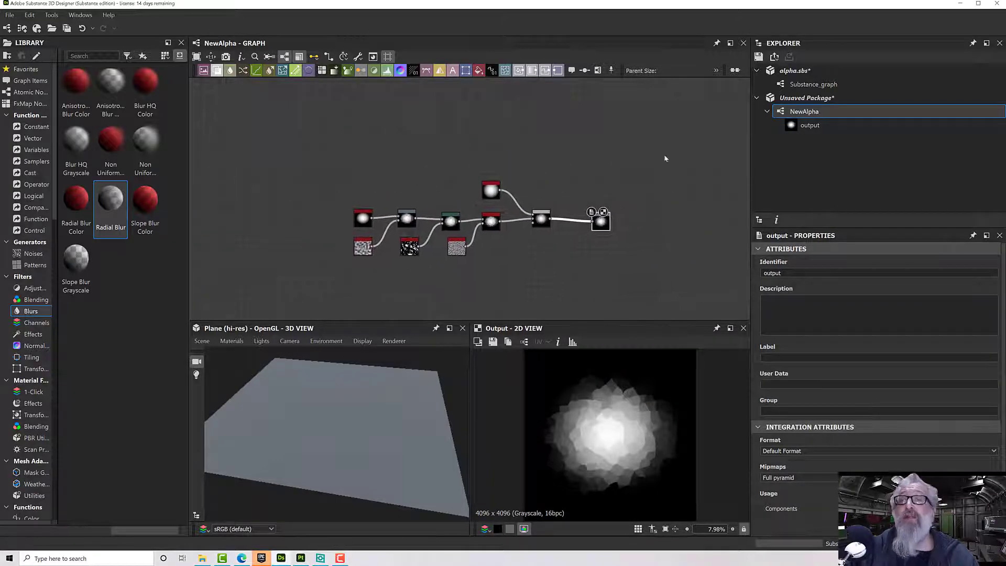
- Save the package as floweralpha.sbs in the Textures folder
{"action": "right_click", "coordinate": [797, 99]}
{"action": "left_click", "coordinate": [821, 157]}
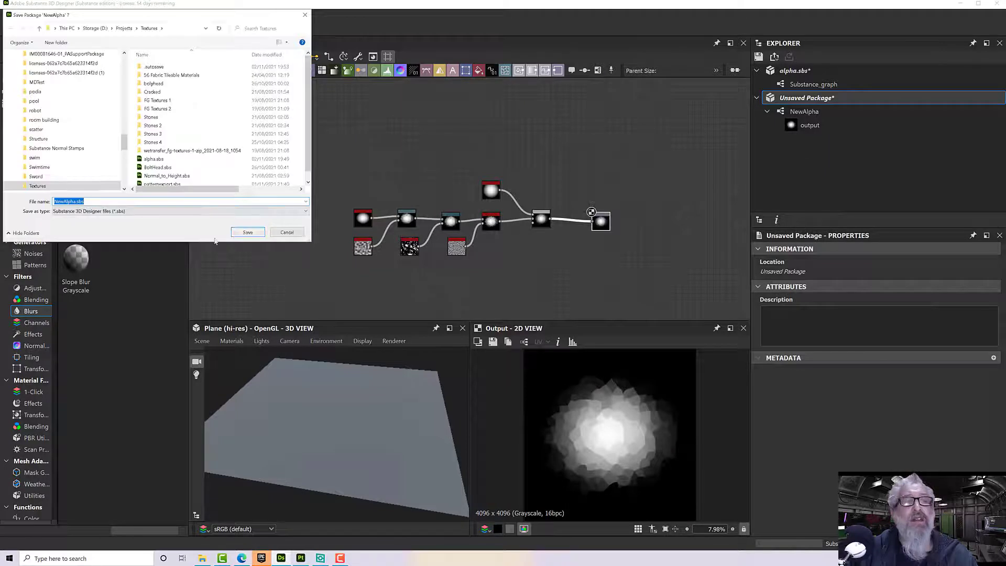
{"action": "type", "text": "floweralpha"}
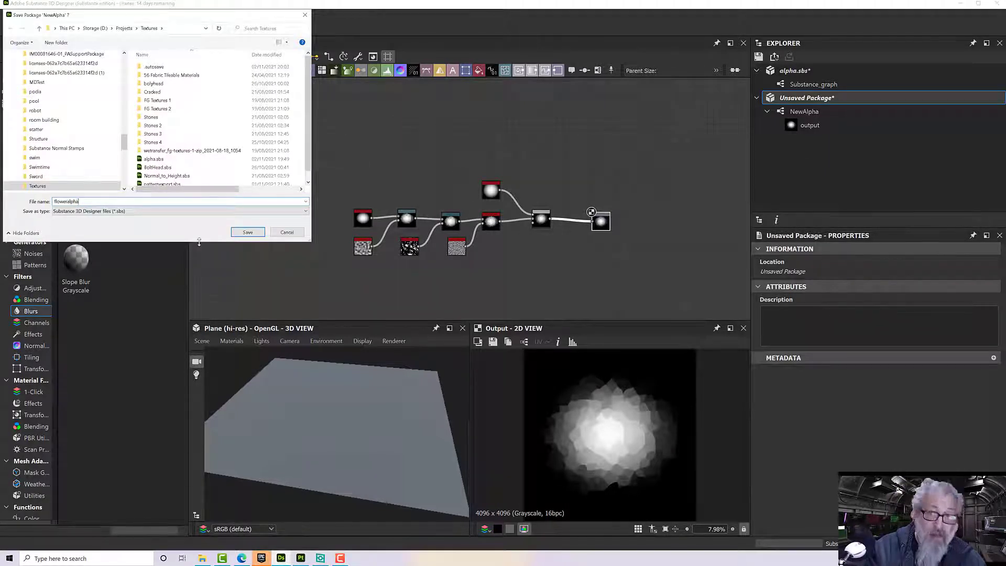
{"action": "key", "text": "Return"}
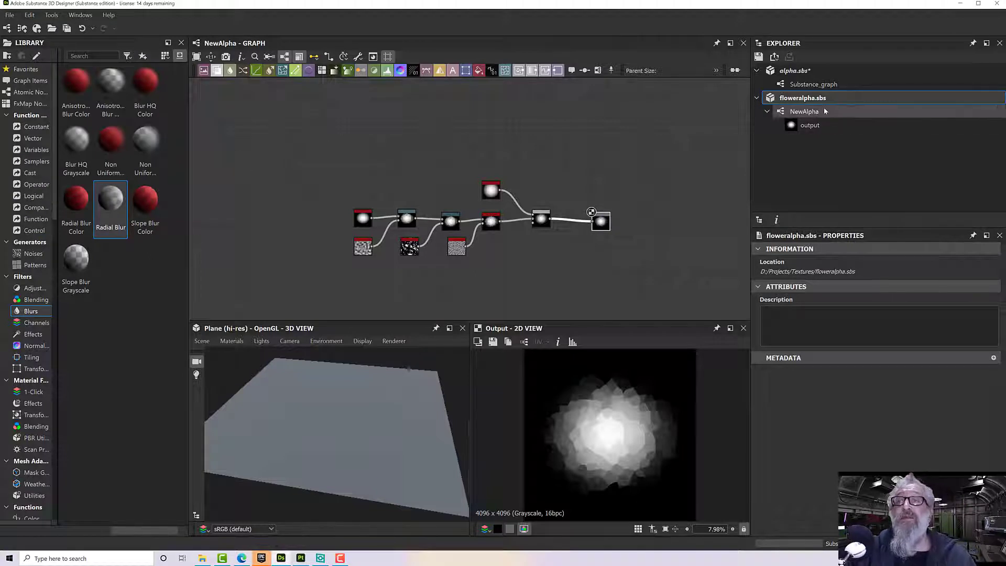
- Rename the graph identifier from NewAlpha to FlowerAlpha, fixing a typo along the way
{"action": "left_click", "coordinate": [805, 111]}
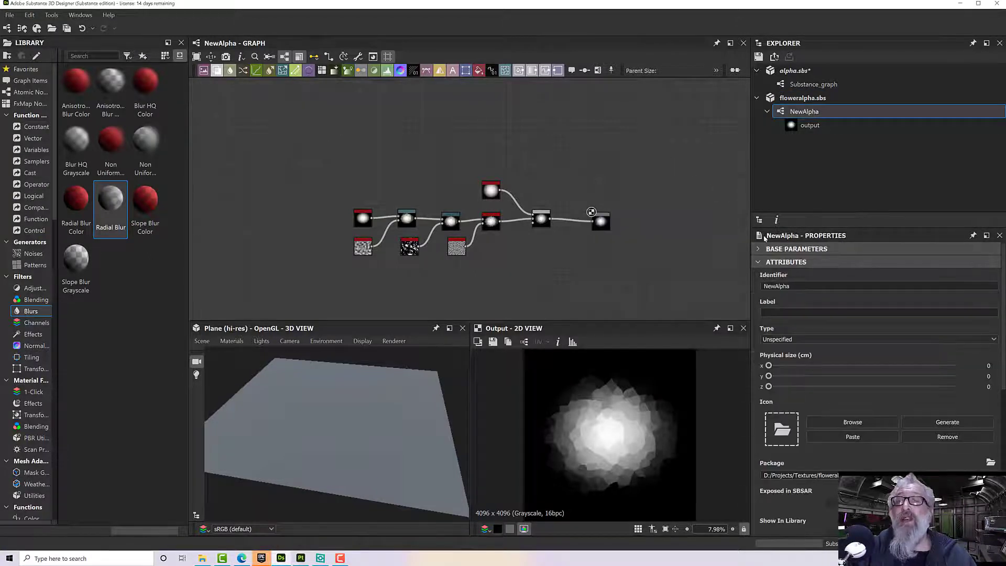
{"action": "double_click", "coordinate": [790, 285]}
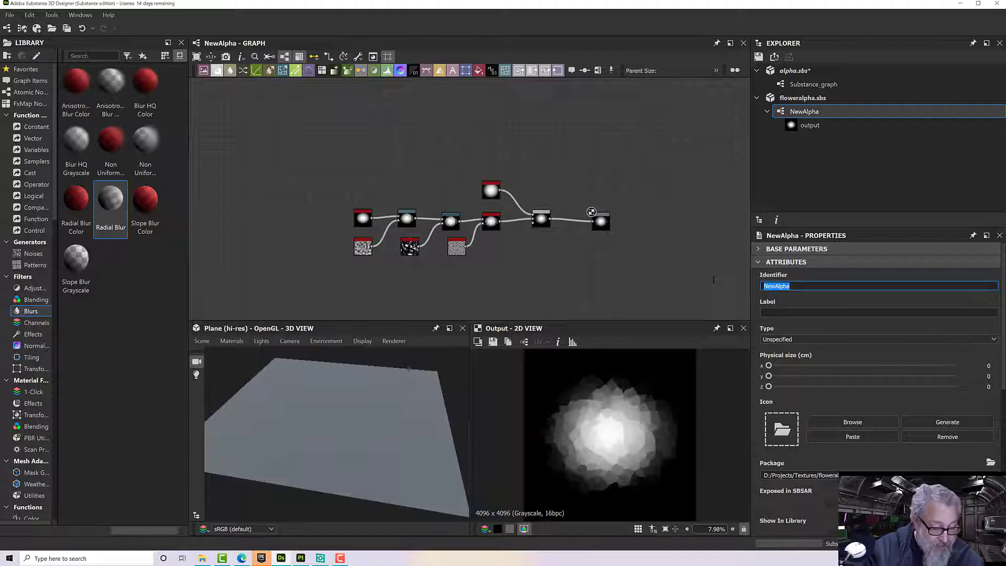
{"action": "type", "text": "Folwer"}
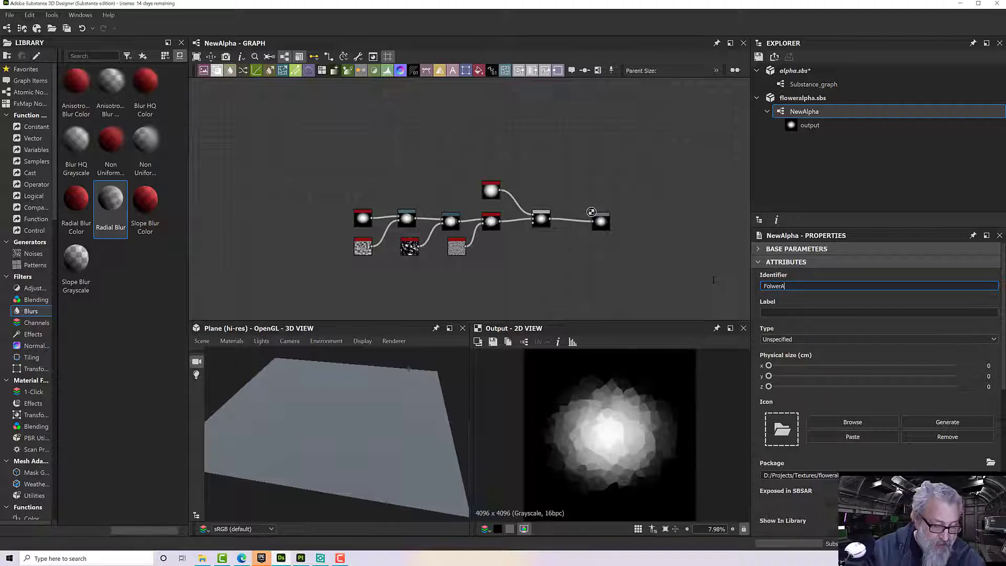
{"action": "key", "text": "Return"}
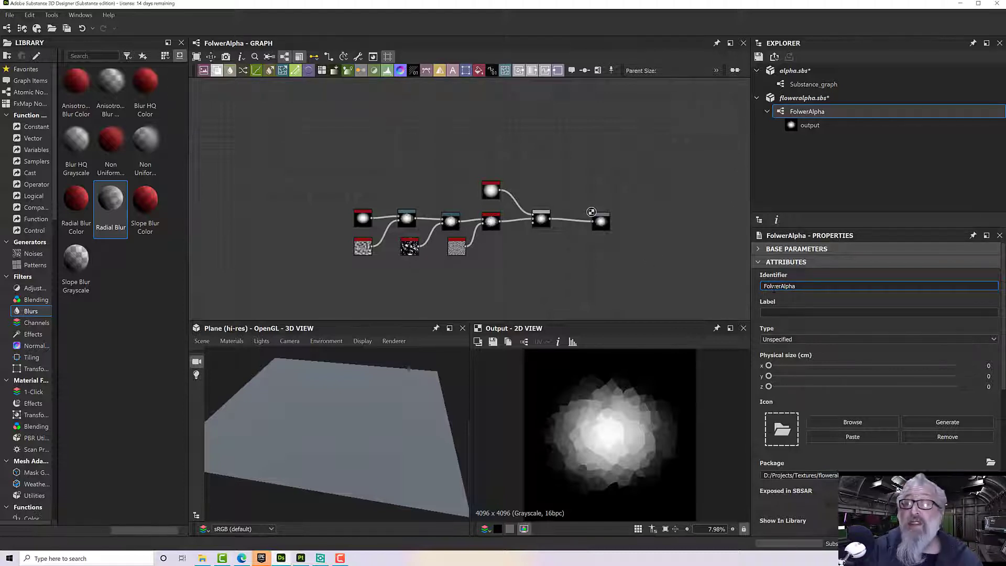
{"action": "left_click", "coordinate": [773, 286]}
{"action": "key", "text": "BackSpace"}
{"action": "key", "text": "BackSpace"}
{"action": "type", "text": "lo"}
{"action": "key", "text": "Return"}
- Publish the package to floweralpha.sbsar in Textures, generating missing icons first
{"action": "right_click", "coordinate": [808, 113]}
{"action": "right_click", "coordinate": [805, 100]}
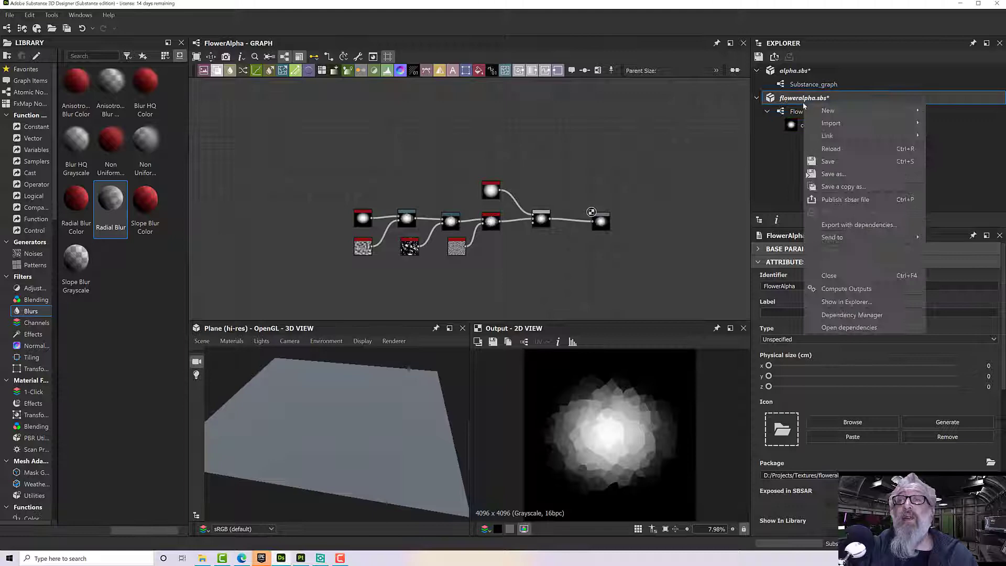
{"action": "left_click", "coordinate": [845, 199]}
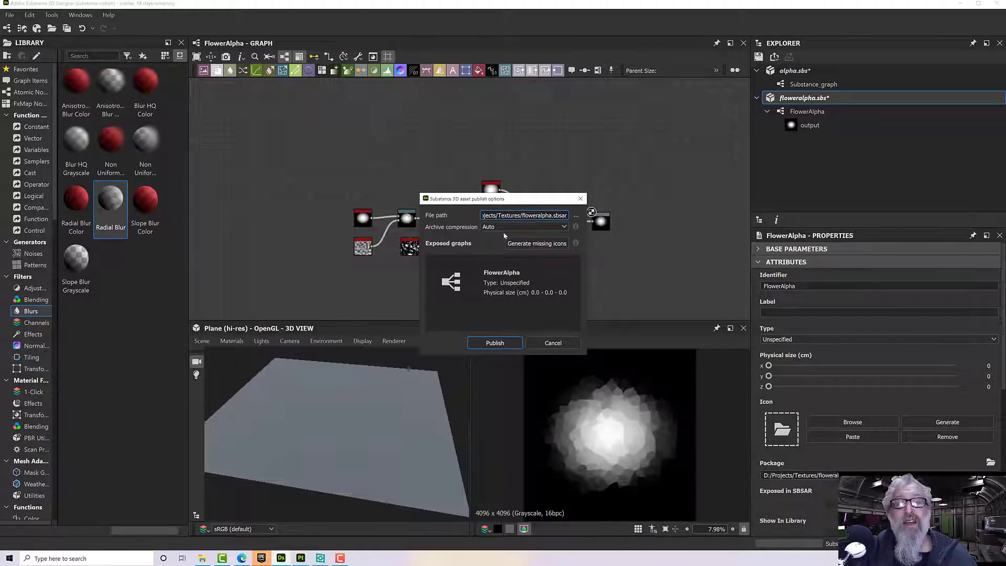
{"action": "left_click", "coordinate": [541, 244]}
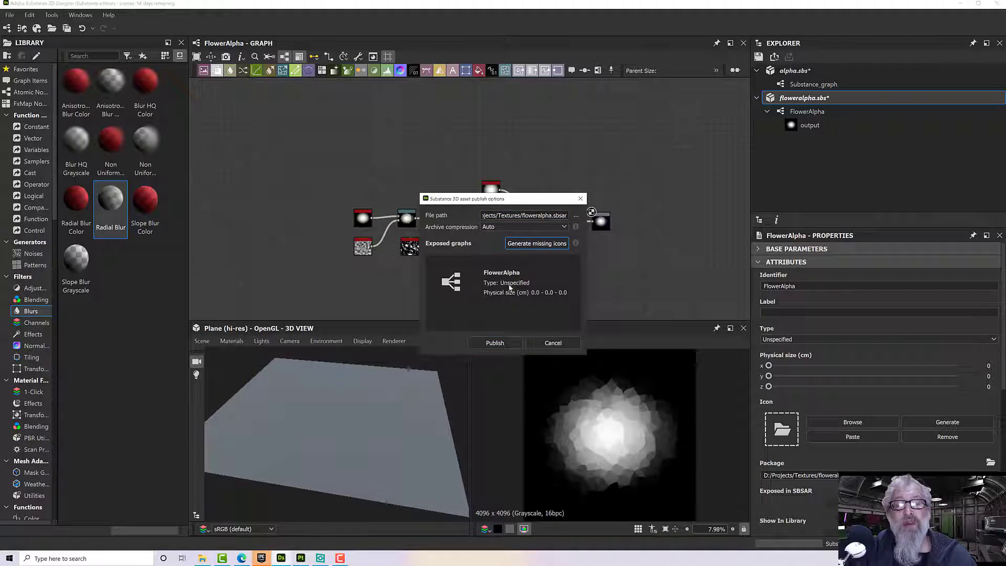
{"action": "left_click_drag", "start_coordinate": [492, 202], "coordinate": [498, 193]}
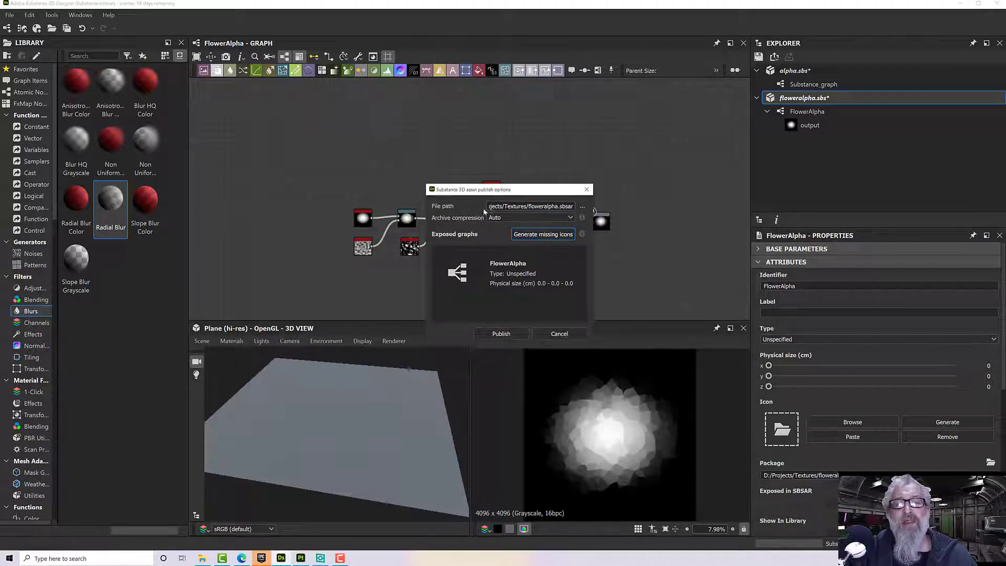
{"action": "left_click", "coordinate": [496, 335]}
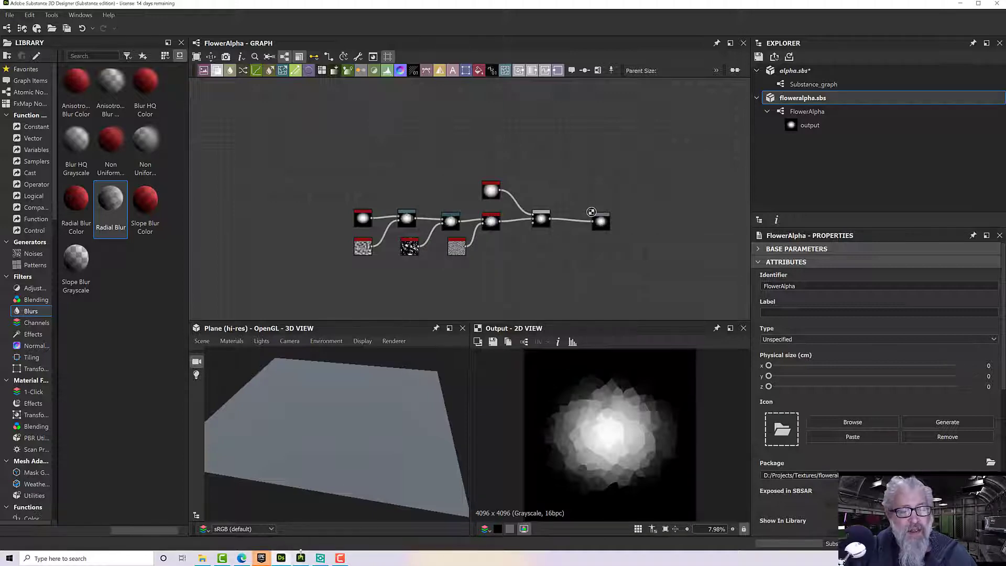
{"action": "left_click", "coordinate": [301, 558]}
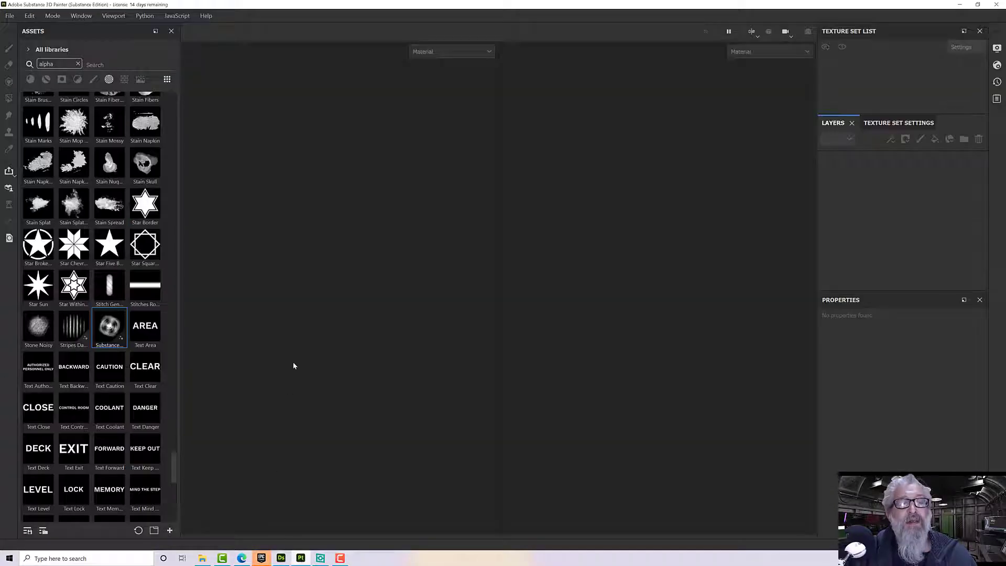
{"action": "left_click", "coordinate": [202, 558]}
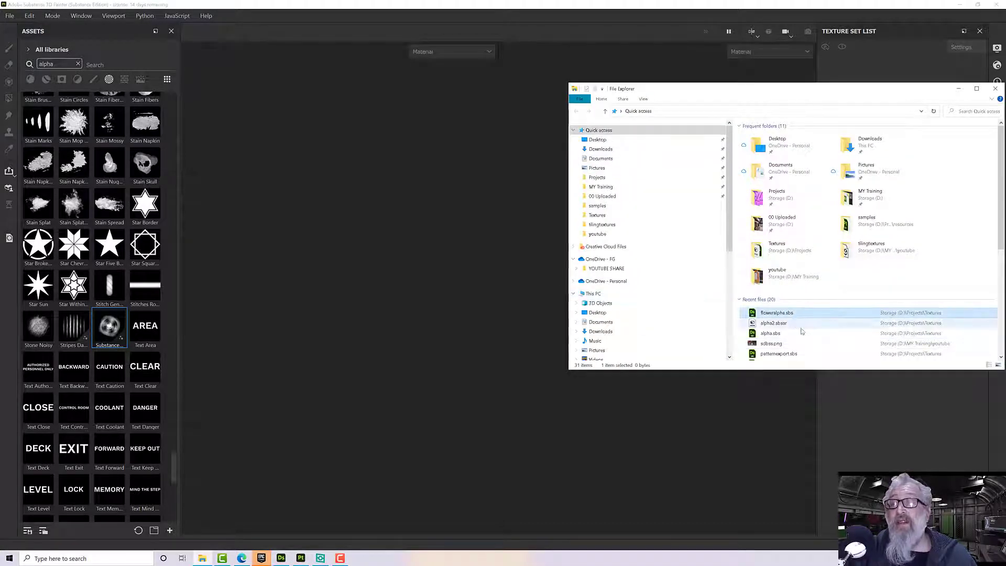
{"action": "left_click", "coordinate": [788, 325]}
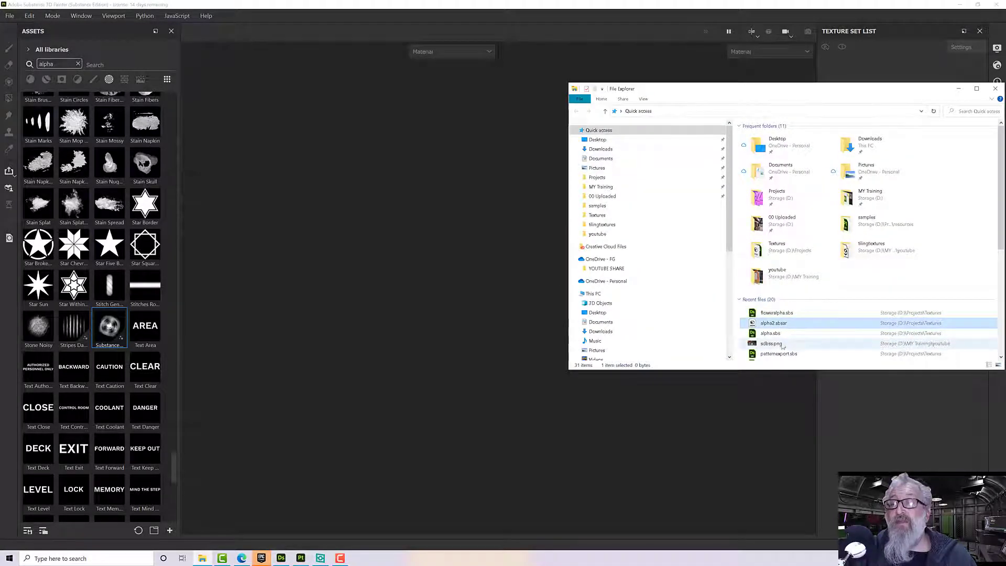
{"action": "left_click", "coordinate": [788, 314]}
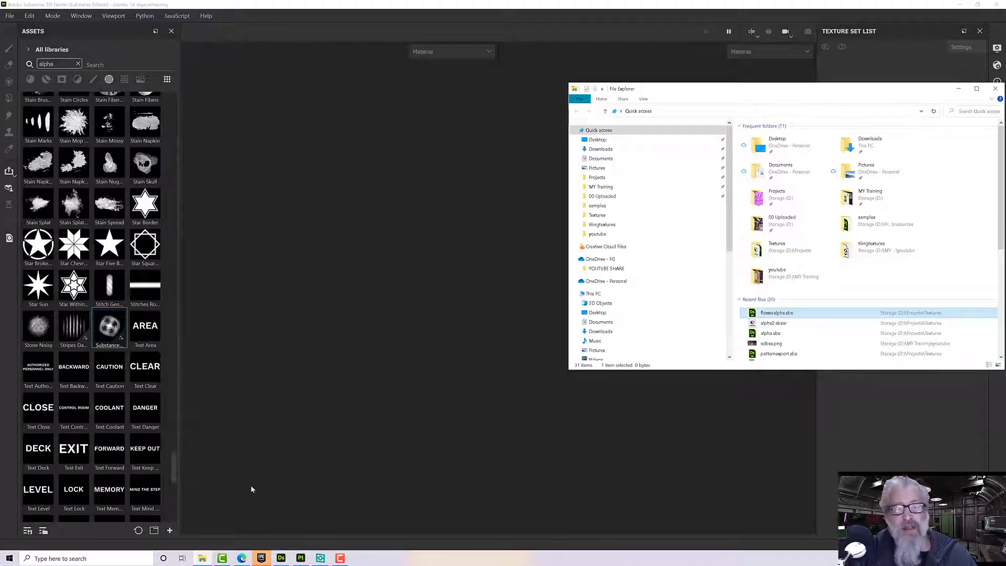
{"action": "left_click", "coordinate": [281, 558]}
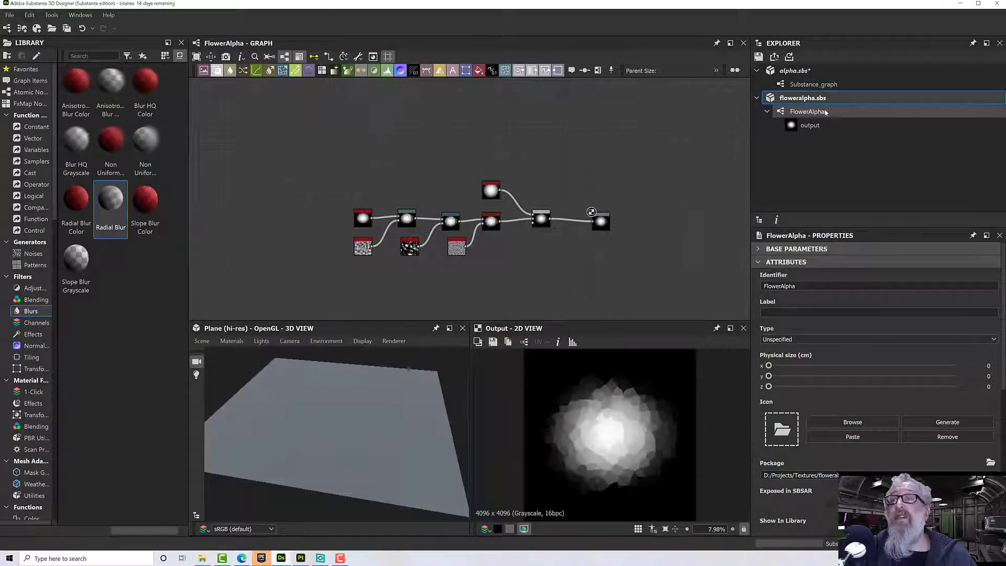
- Republish floweralpha.sbs to floweralpha.sbsar and confirm overwriting the existing file
{"action": "right_click", "coordinate": [805, 103]}
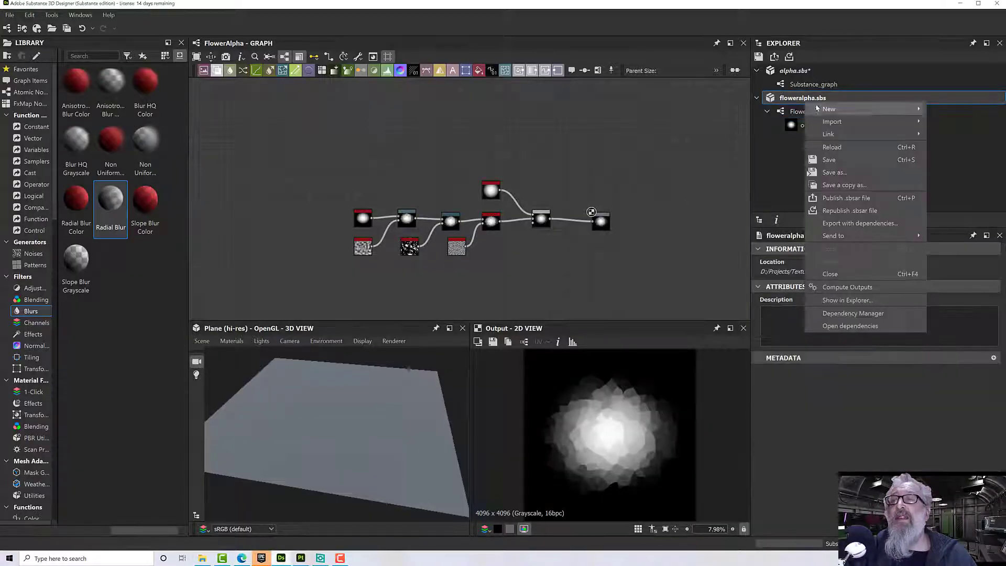
{"action": "left_click", "coordinate": [824, 150]}
{"action": "right_click", "coordinate": [801, 101]}
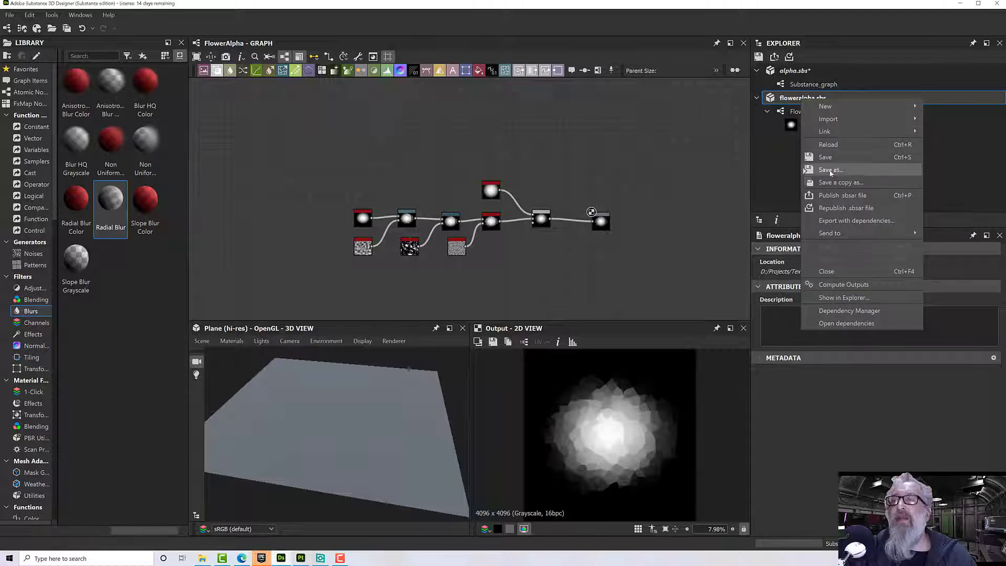
{"action": "left_click", "coordinate": [838, 208]}
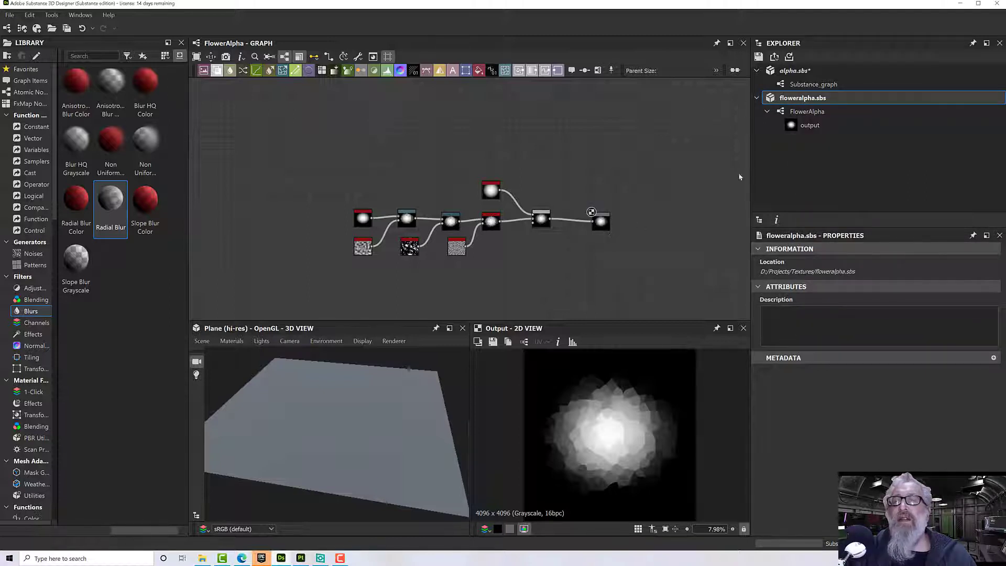
{"action": "right_click", "coordinate": [808, 100]}
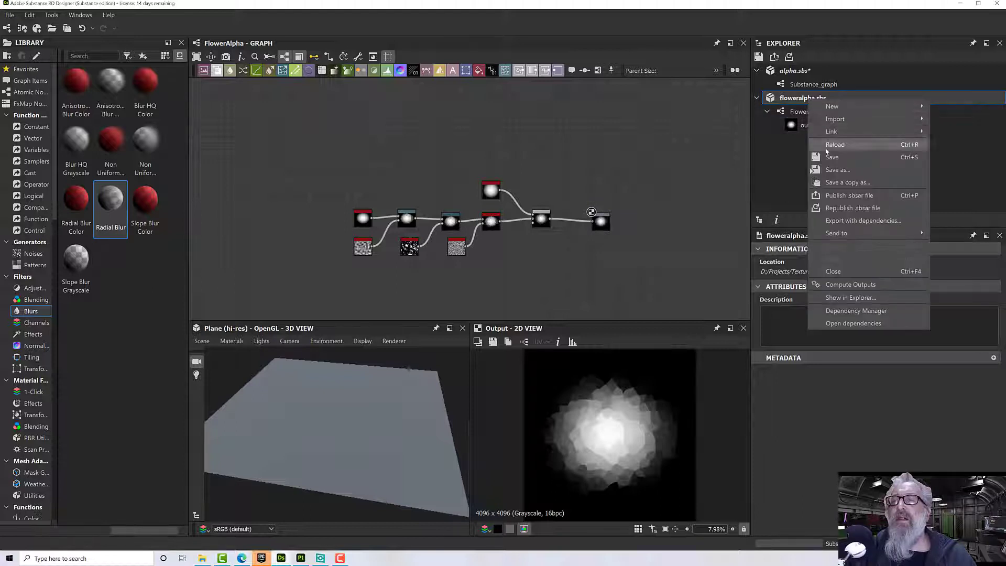
{"action": "left_click", "coordinate": [849, 181]}
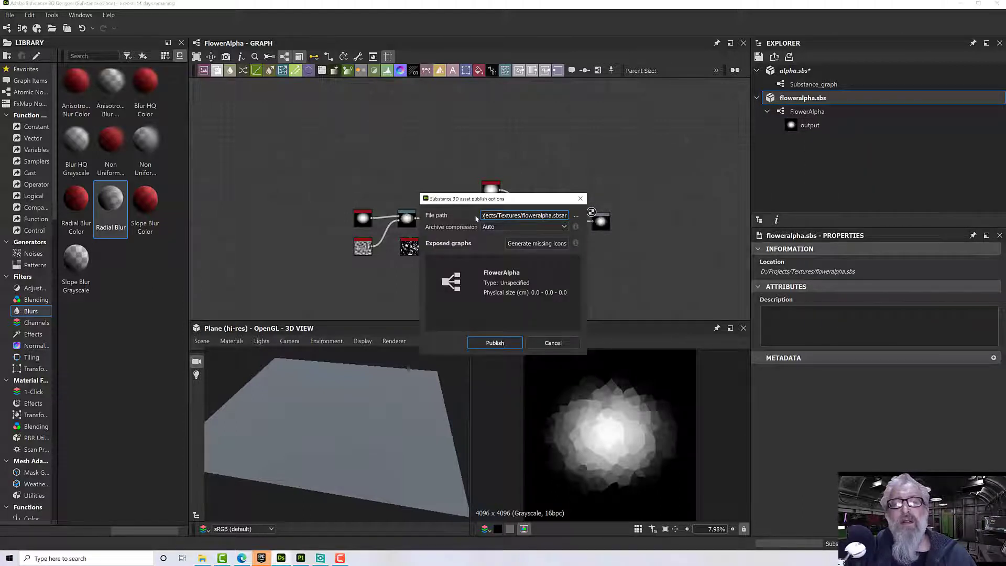
{"action": "left_click", "coordinate": [495, 345]}
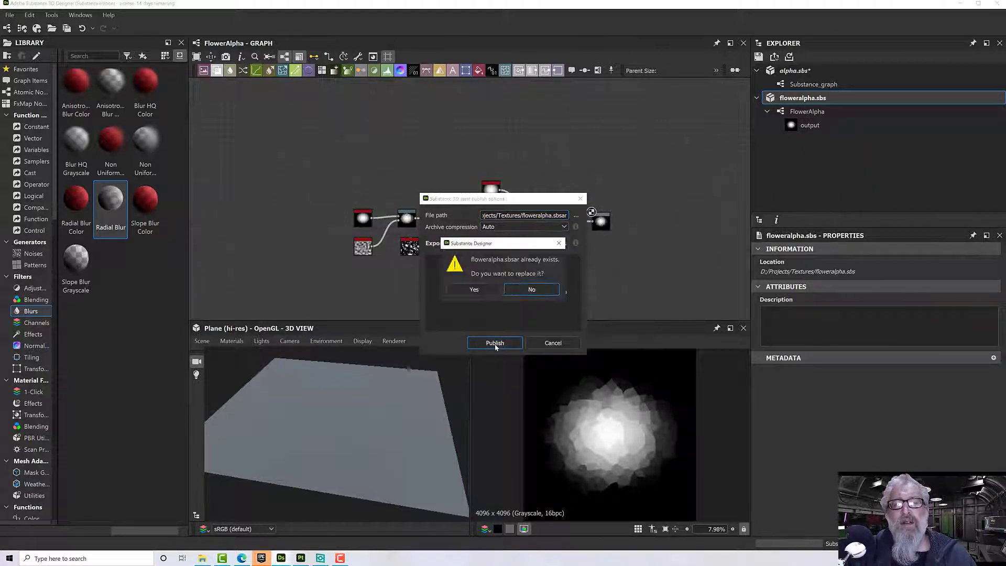
{"action": "left_click", "coordinate": [474, 291]}
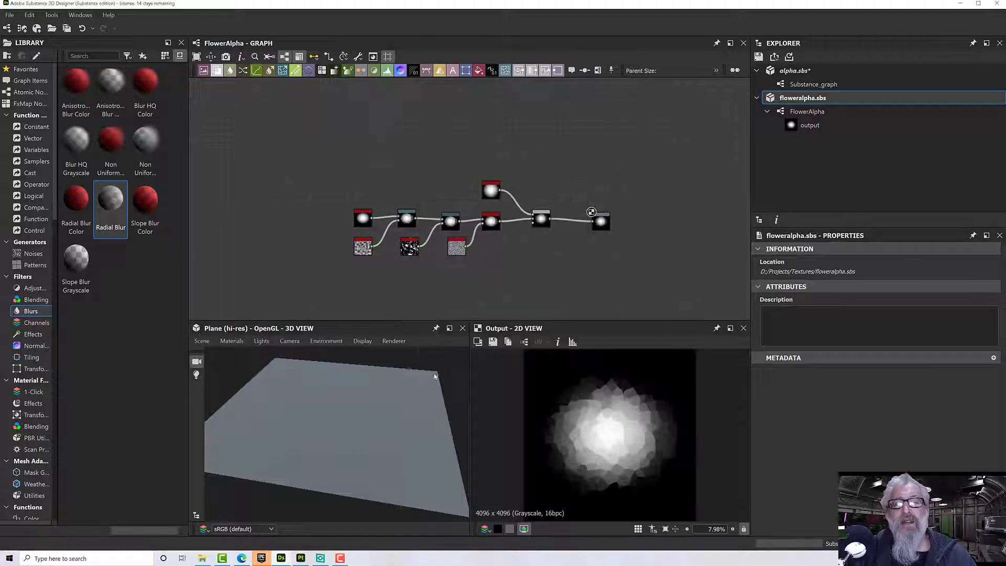
- Locate floweralpha.sbsar in the Textures folder via floweralpha.sbs's file location, then switch to Substance 3D Painter
{"action": "key", "text": "super+e"}
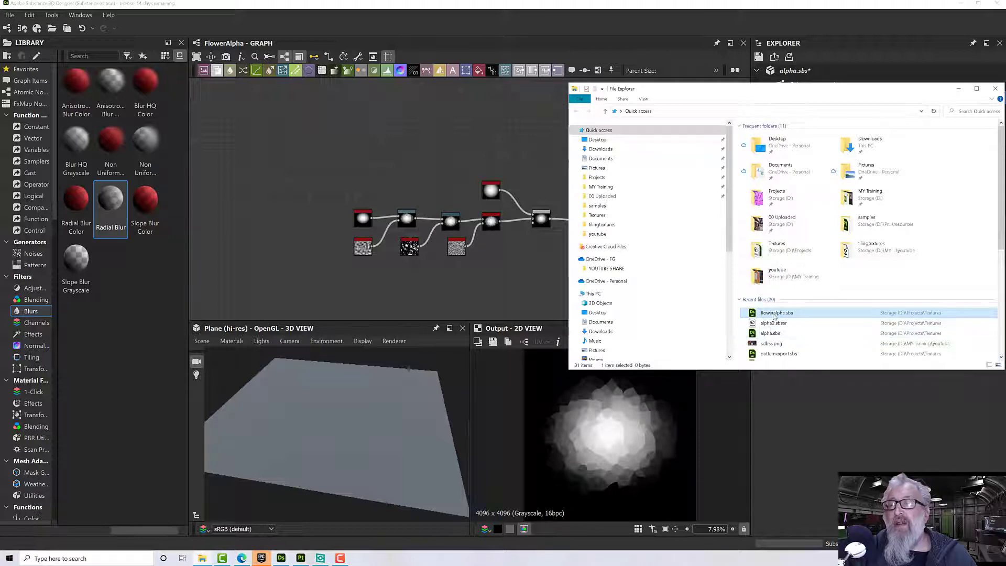
{"action": "double_click", "coordinate": [790, 313]}
{"action": "right_click", "coordinate": [790, 312]}
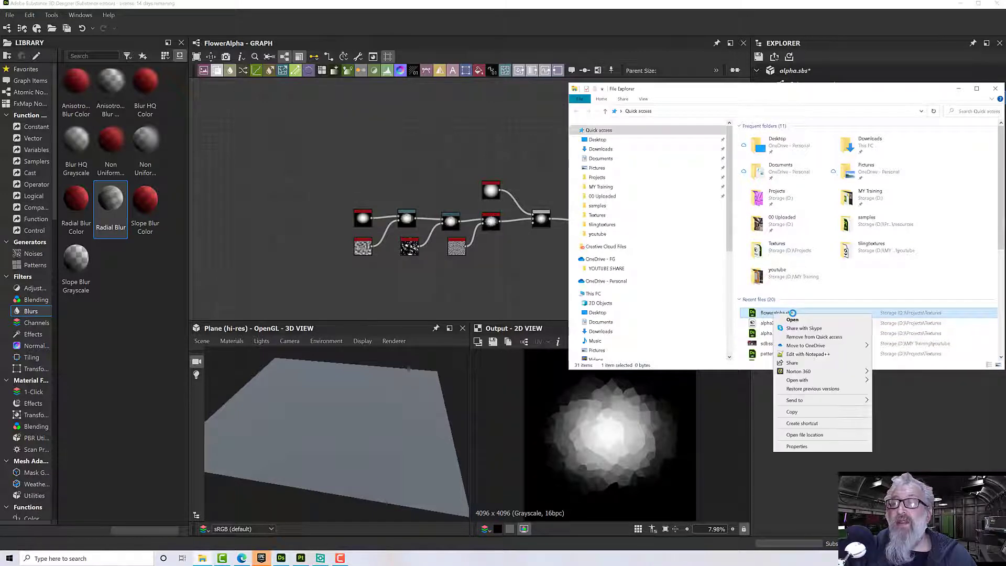
{"action": "left_click", "coordinate": [801, 437]}
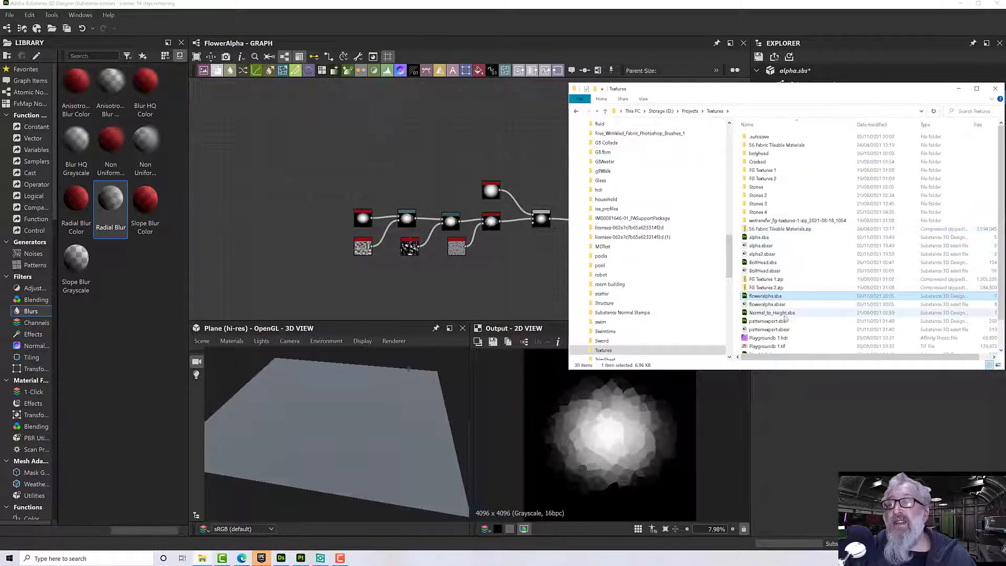
{"action": "left_click", "coordinate": [774, 305]}
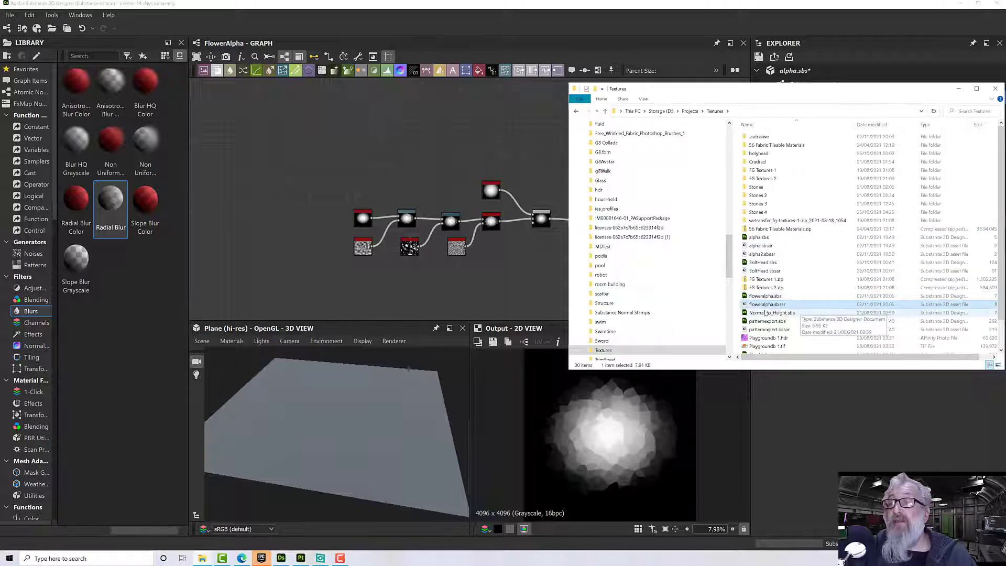
{"action": "mouse_move", "coordinate": [758, 308]}
{"action": "left_mouse_down"}
{"action": "mouse_move", "coordinate": [253, 314]}
{"action": "mouse_move", "coordinate": [718, 296]}
{"action": "mouse_move", "coordinate": [773, 310]}
{"action": "left_mouse_up"}
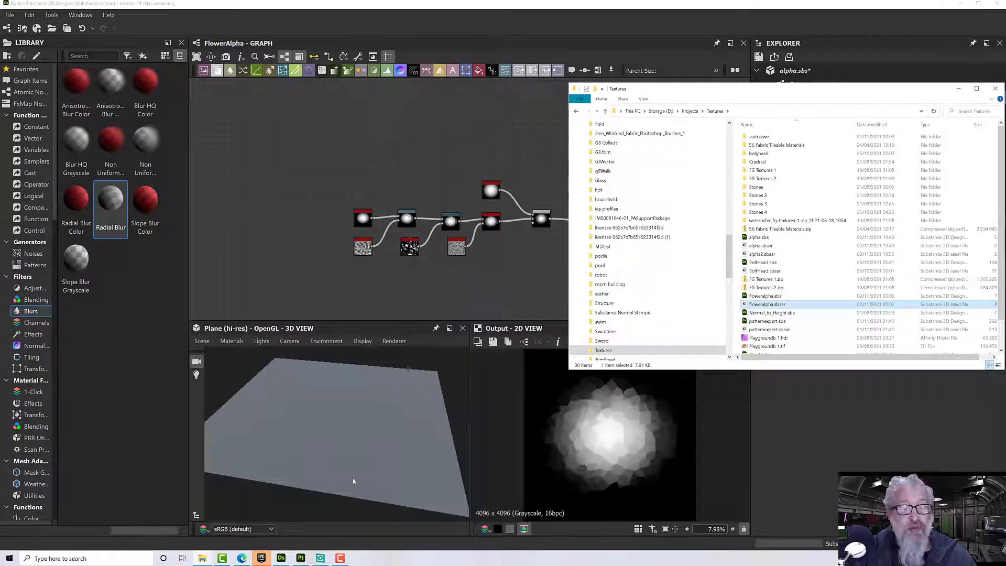
{"action": "left_click", "coordinate": [301, 558]}
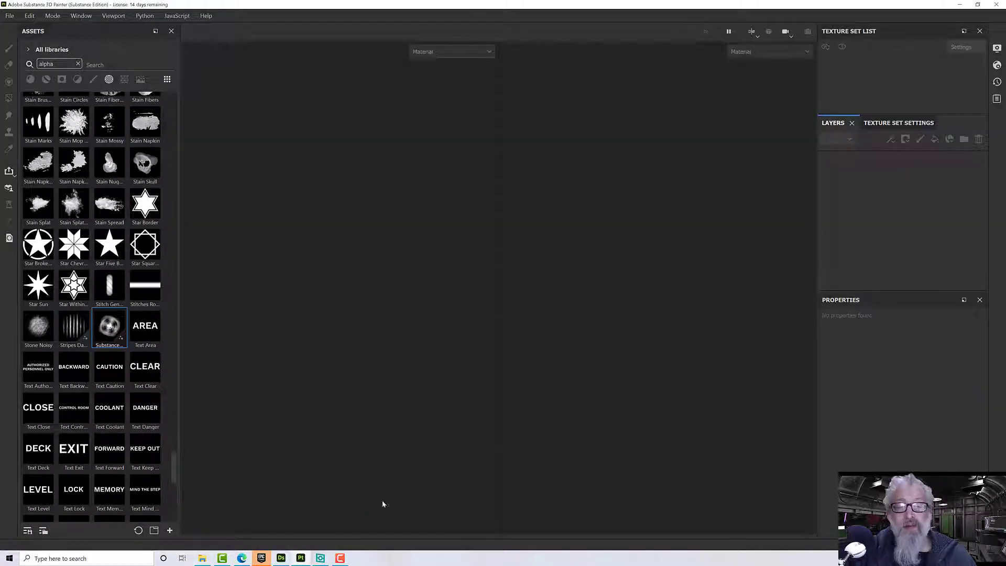
- Drag floweralpha.sbsar from the Textures folder into Painter's Assets panel for import
{"action": "left_click", "coordinate": [202, 558]}
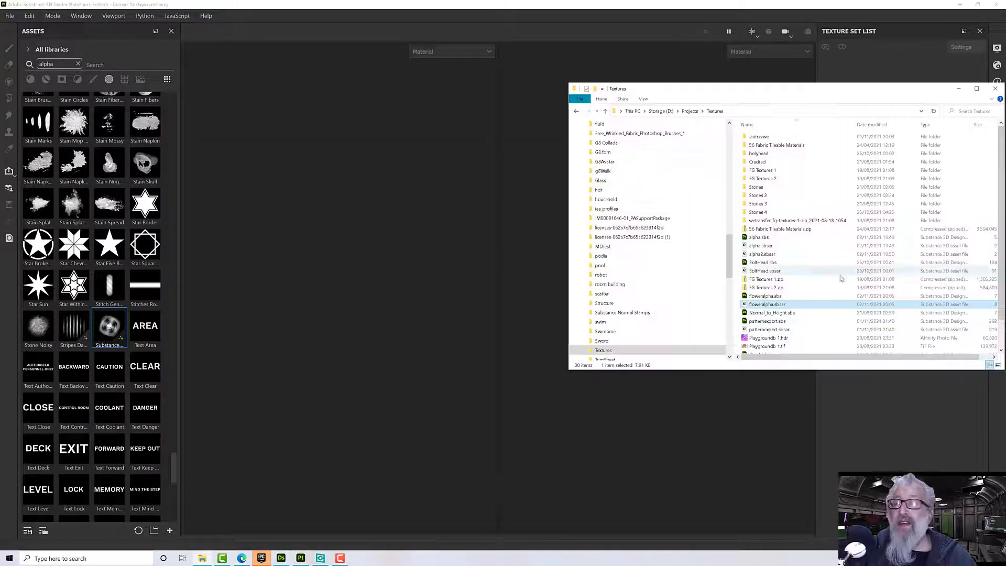
{"action": "mouse_move", "coordinate": [785, 306]}
{"action": "left_mouse_down"}
{"action": "mouse_move", "coordinate": [311, 290]}
{"action": "mouse_move", "coordinate": [120, 272]}
{"action": "mouse_move", "coordinate": [109, 289]}
{"action": "left_mouse_up"}
{"action": "left_click", "coordinate": [337, 236]}
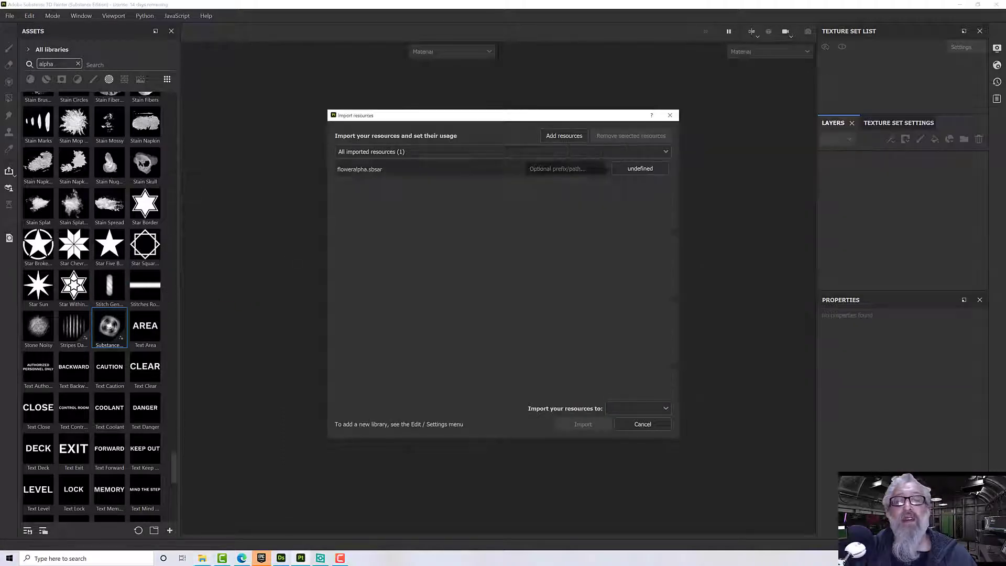
- Set floweralpha.sbsar's usage to alpha and its import destination to the 'your_assets' library
{"action": "left_click", "coordinate": [652, 170]}
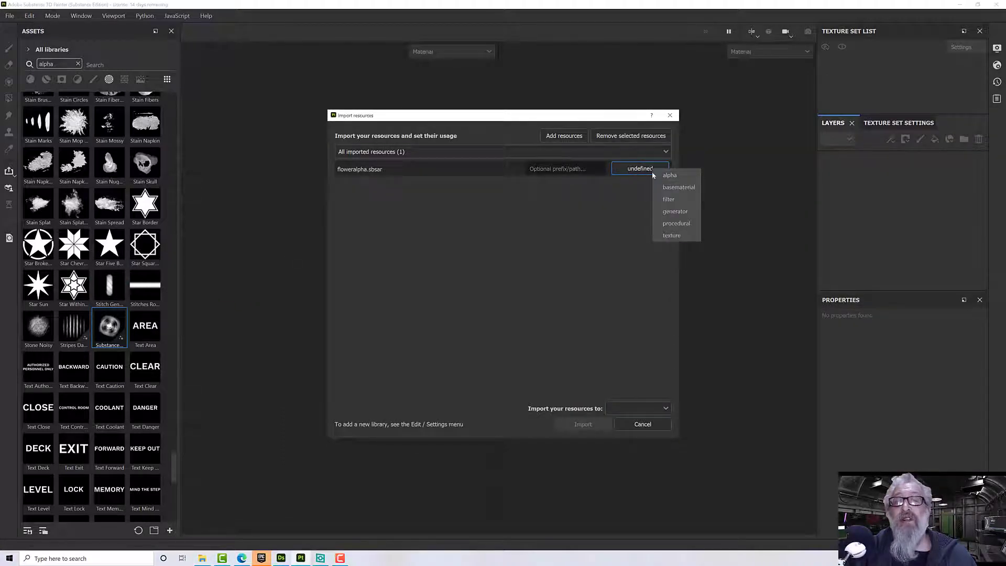
{"action": "left_click", "coordinate": [669, 176]}
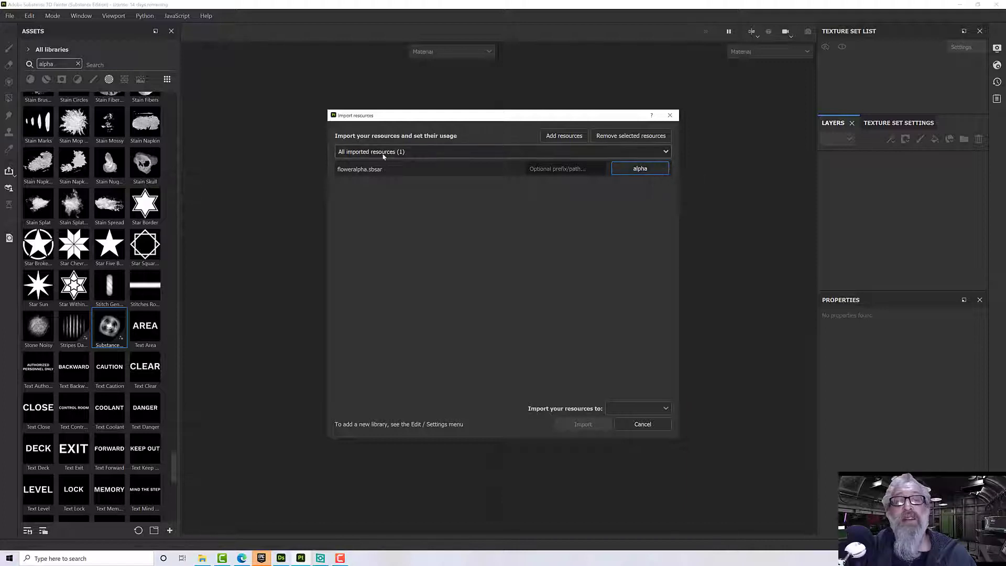
{"action": "left_click", "coordinate": [623, 407]}
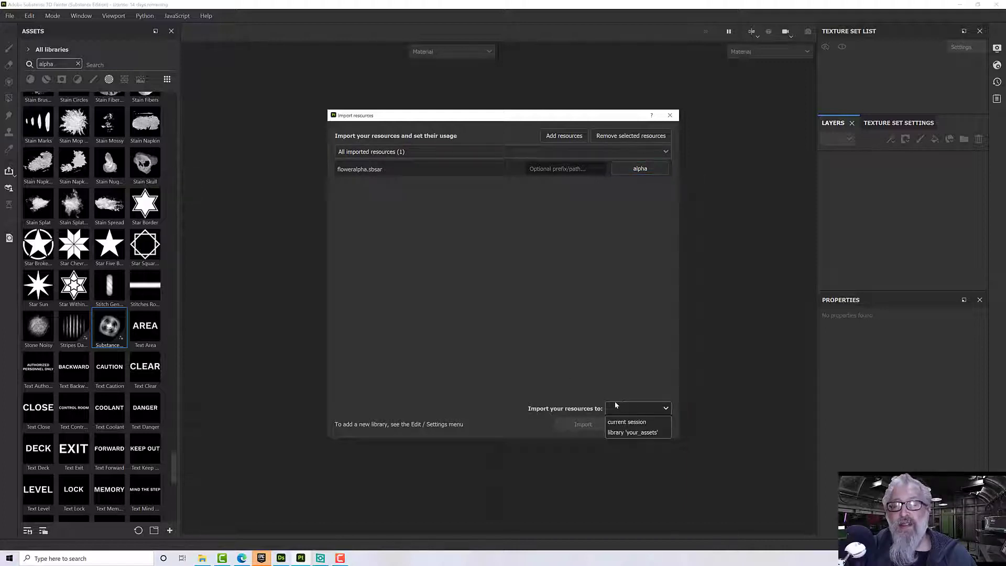
{"action": "left_click", "coordinate": [627, 431]}
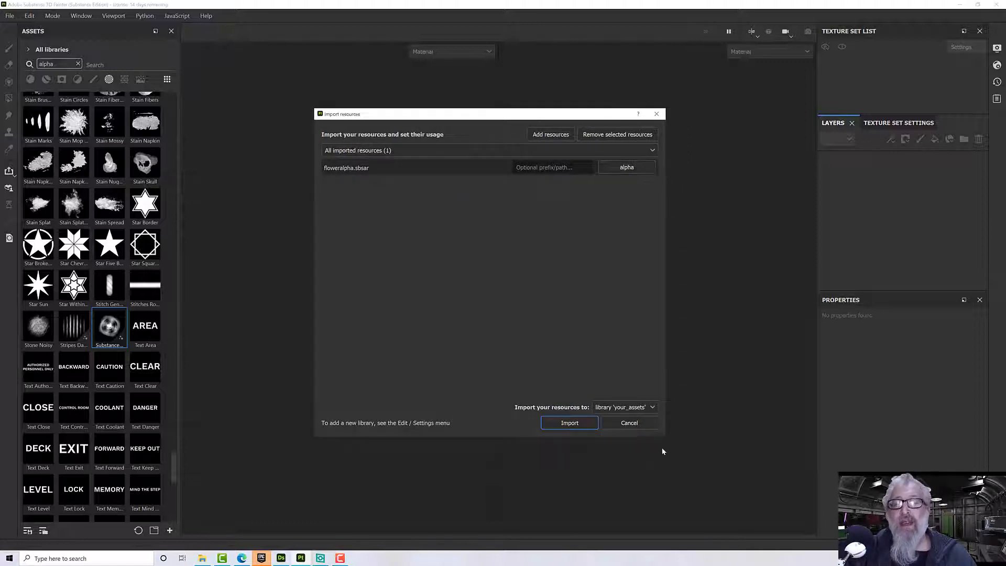
- Import floweralpha.sbsar and preview the FlowerAlpha cloudy-blob alpha in the Assets panel
{"action": "left_click", "coordinate": [569, 422]}
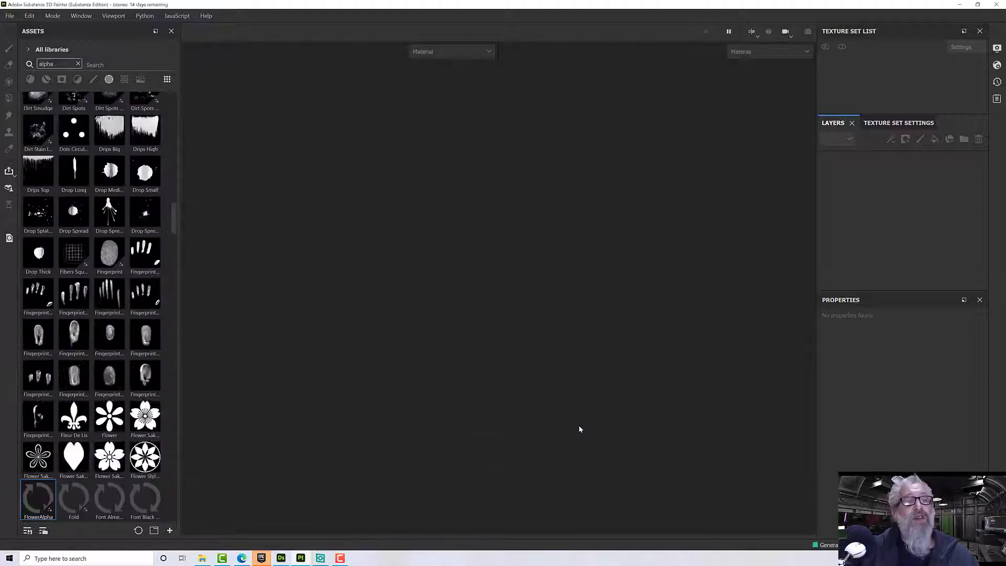
{"action": "scroll", "coordinate": [157, 471], "scroll_direction": "down", "scroll_amount": 4}
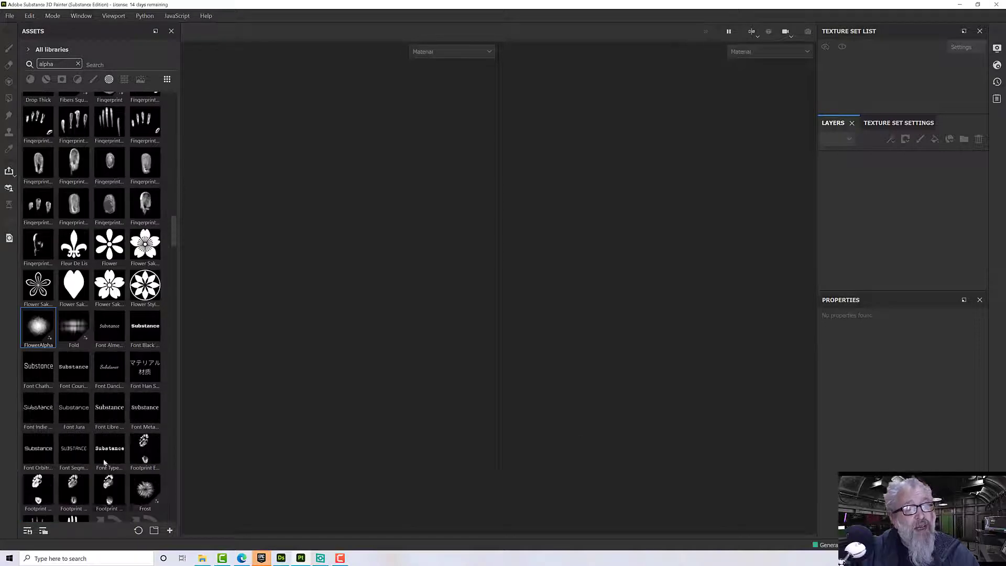
{"action": "mouse_move", "coordinate": [34, 338]}
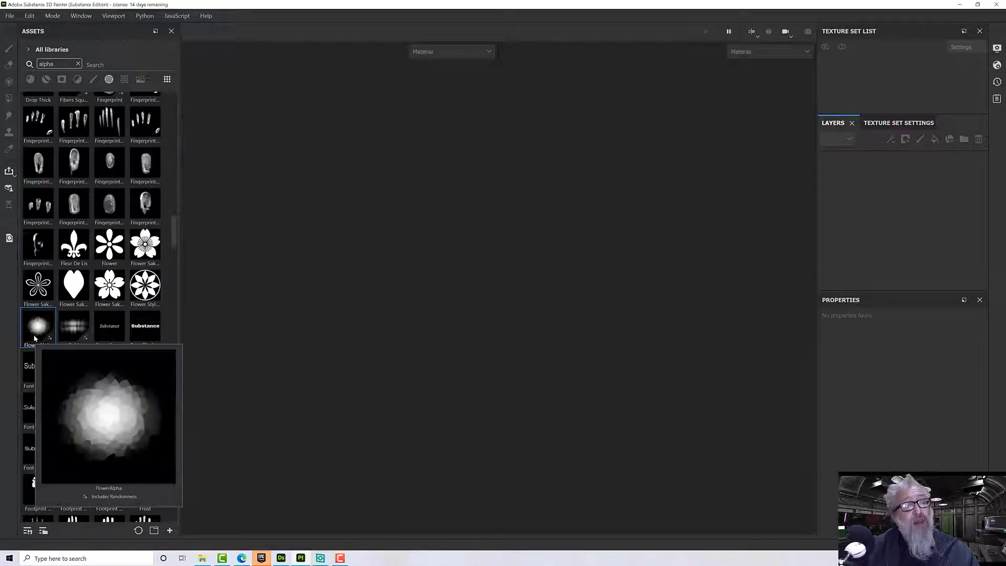